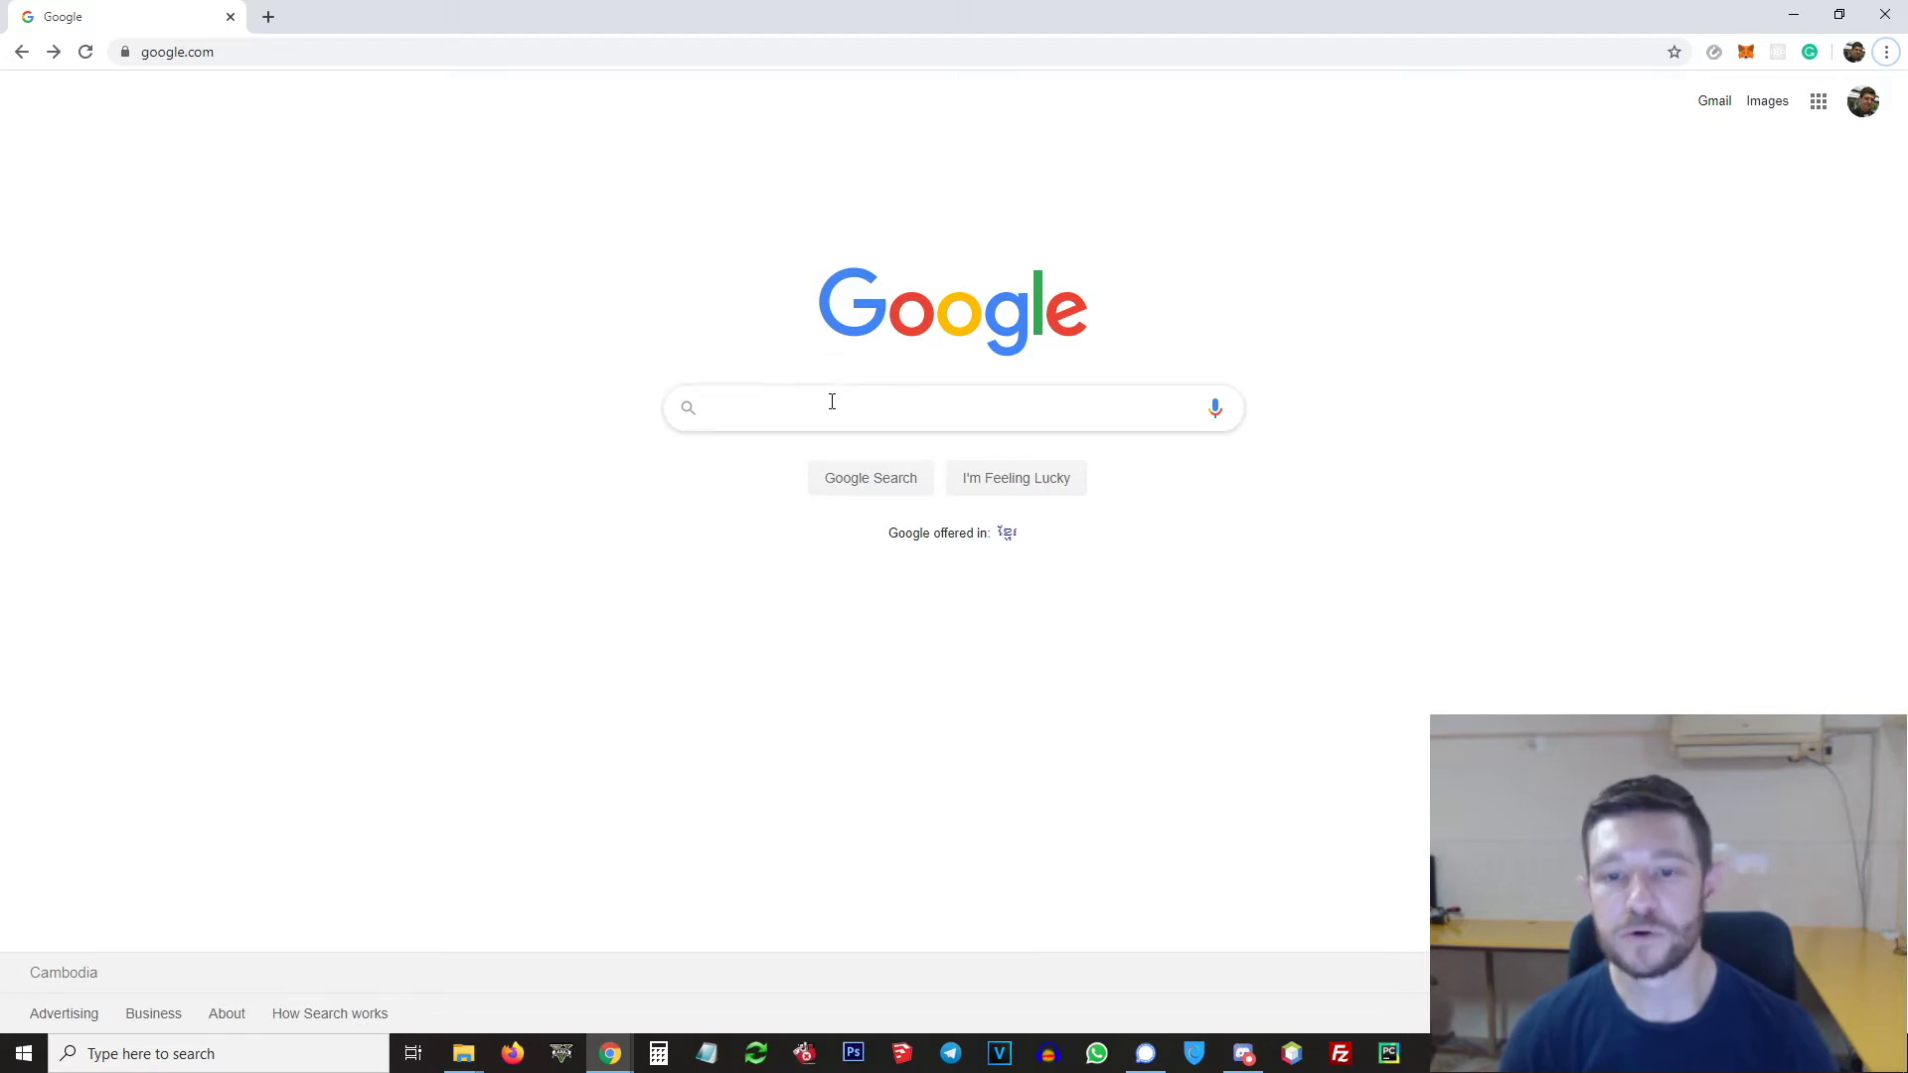
# Step: Search Google for 'serey' and open the 'Trending | Serey' result
pyautogui.write('serey')
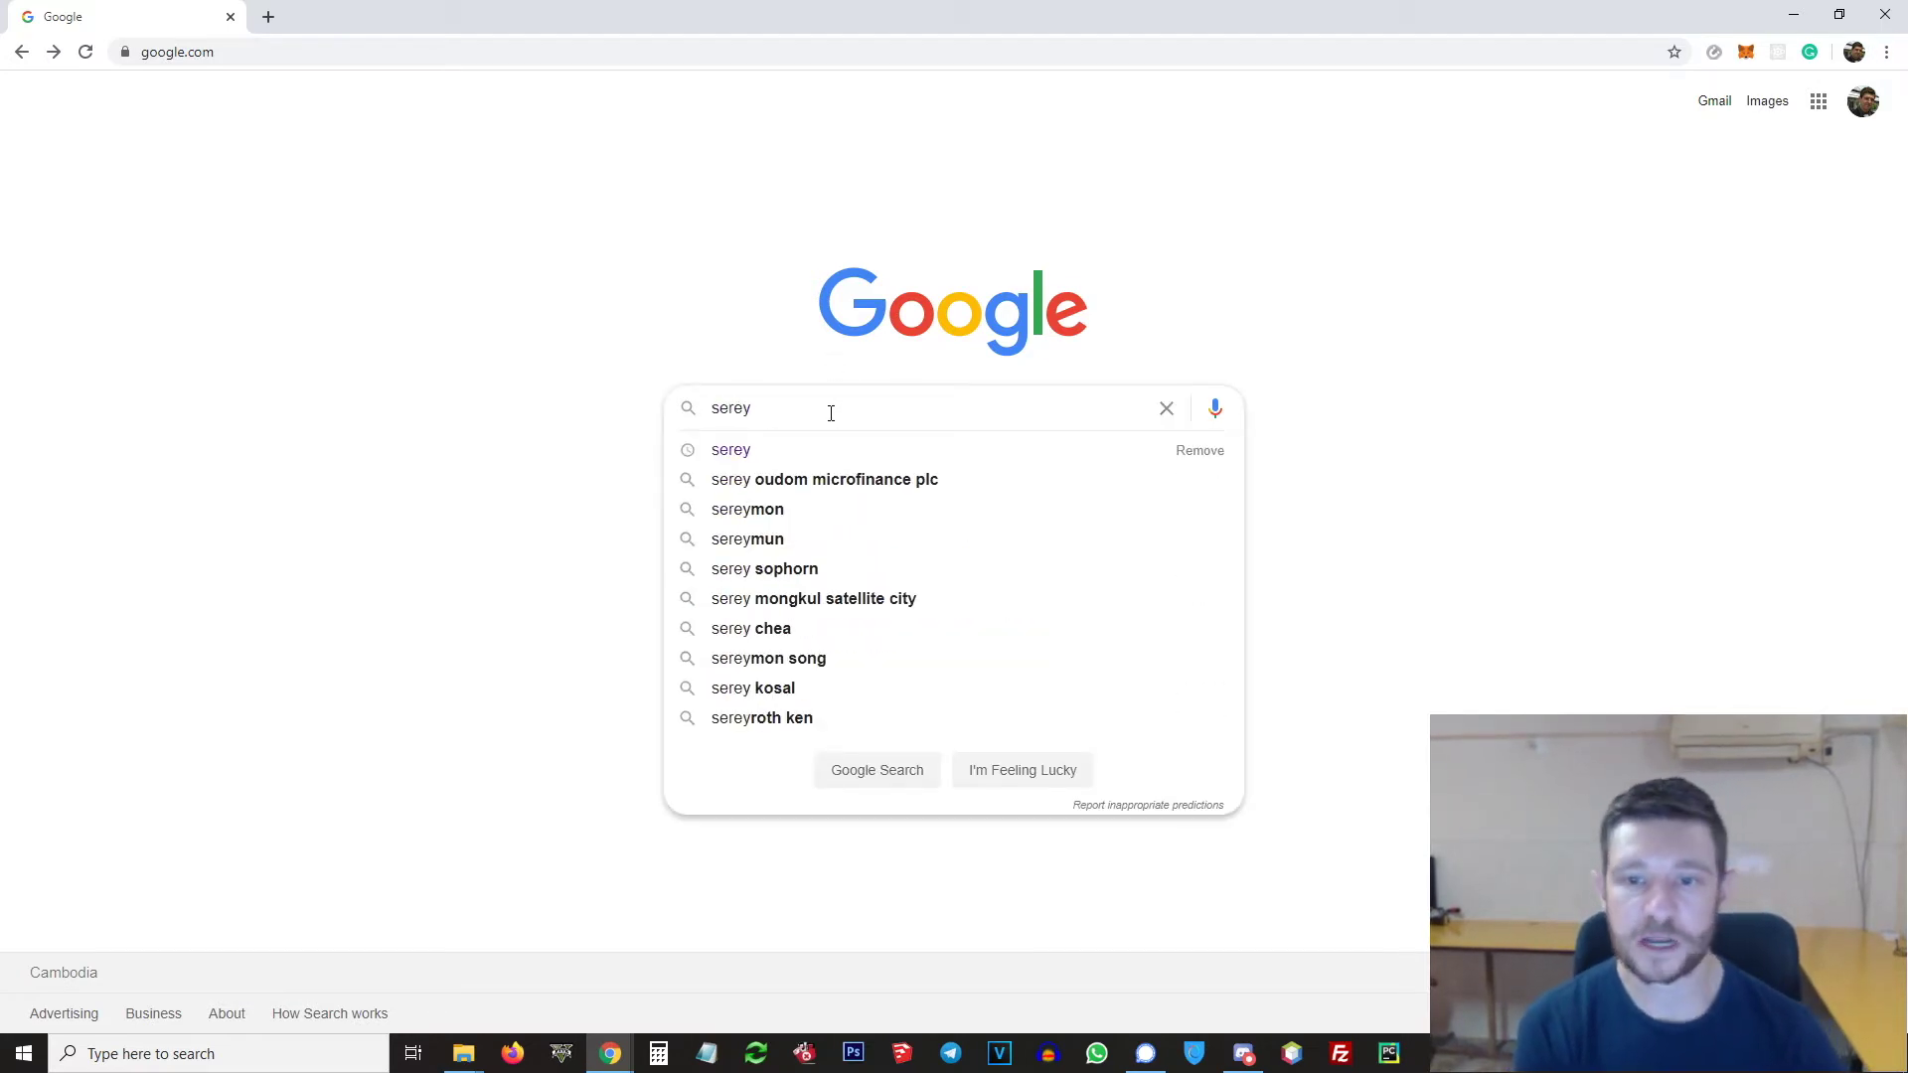
pyautogui.press('Return')
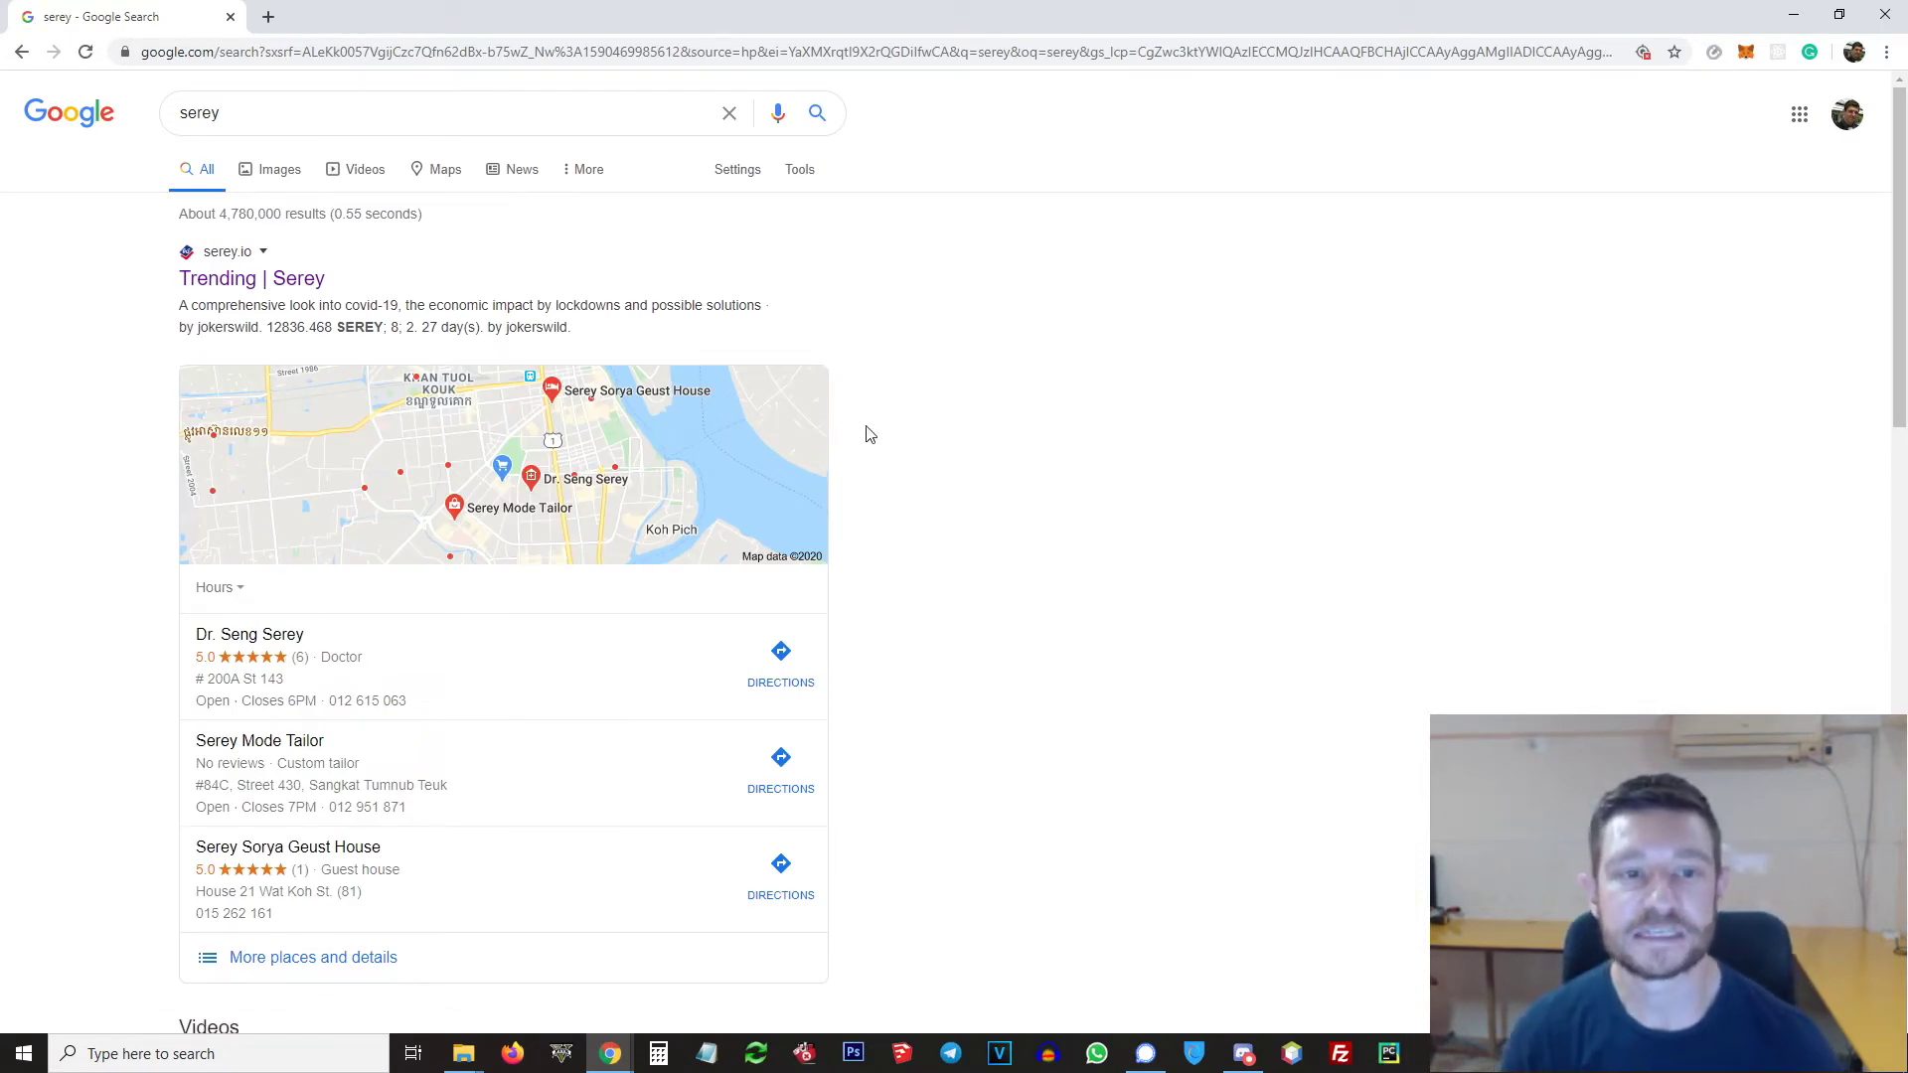
pyautogui.click(295, 288)
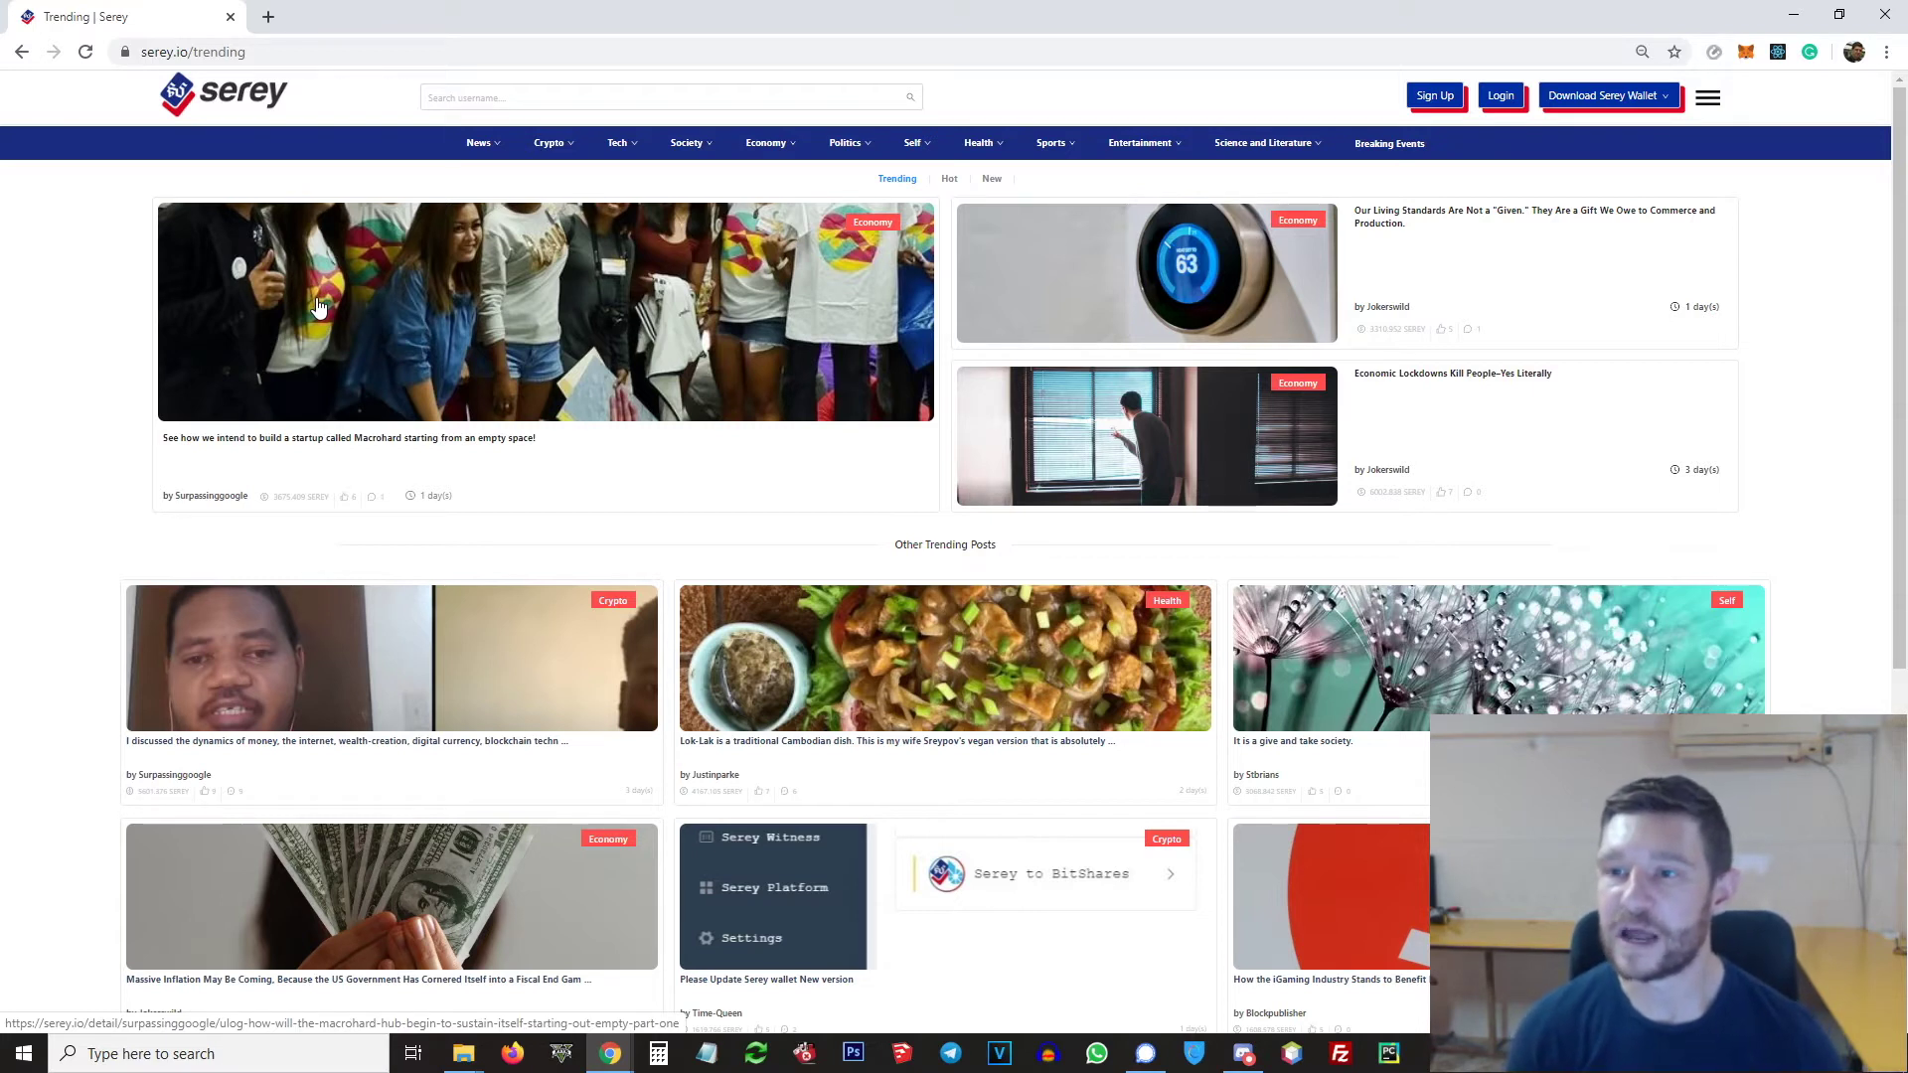
# Step: Download the Serey Wallet 'Window Version 64 bit' installer and run the downloaded file
pyautogui.click(1640, 100)
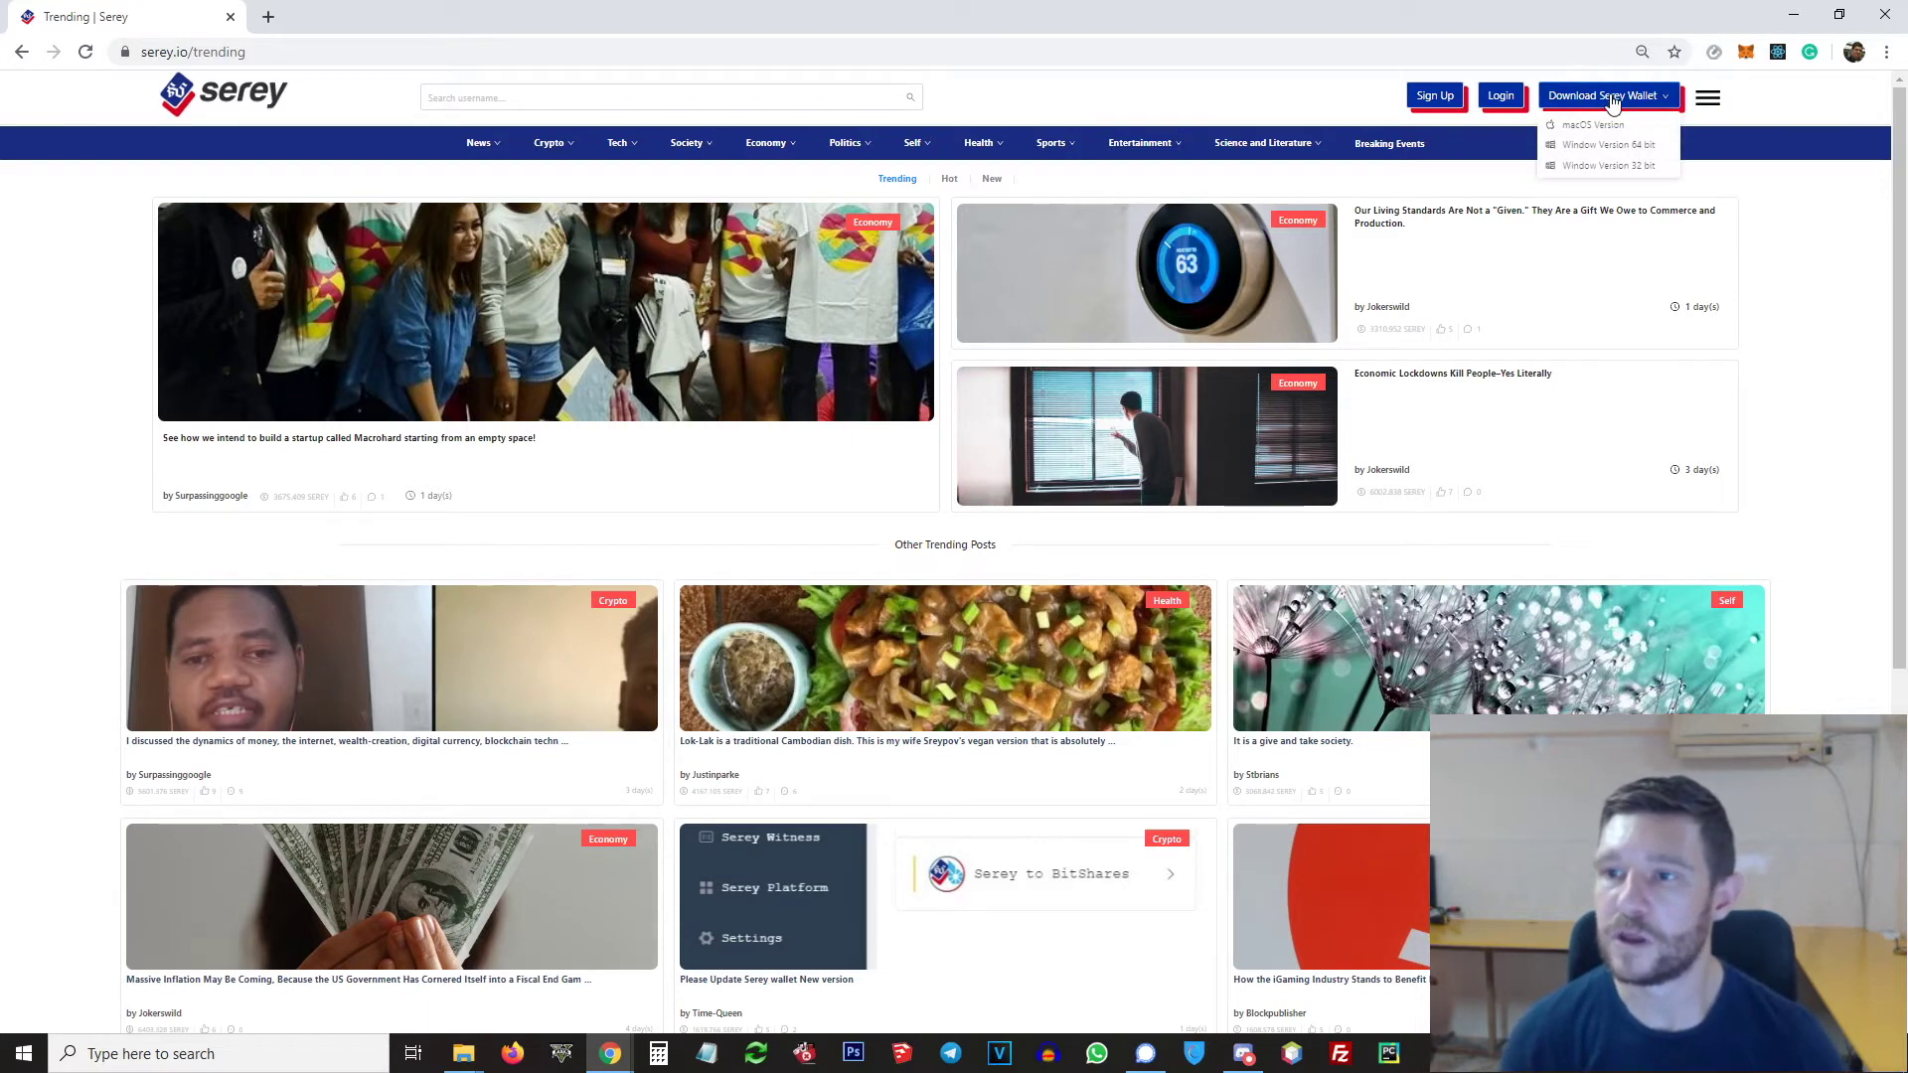
pyautogui.moveTo(1591, 109)
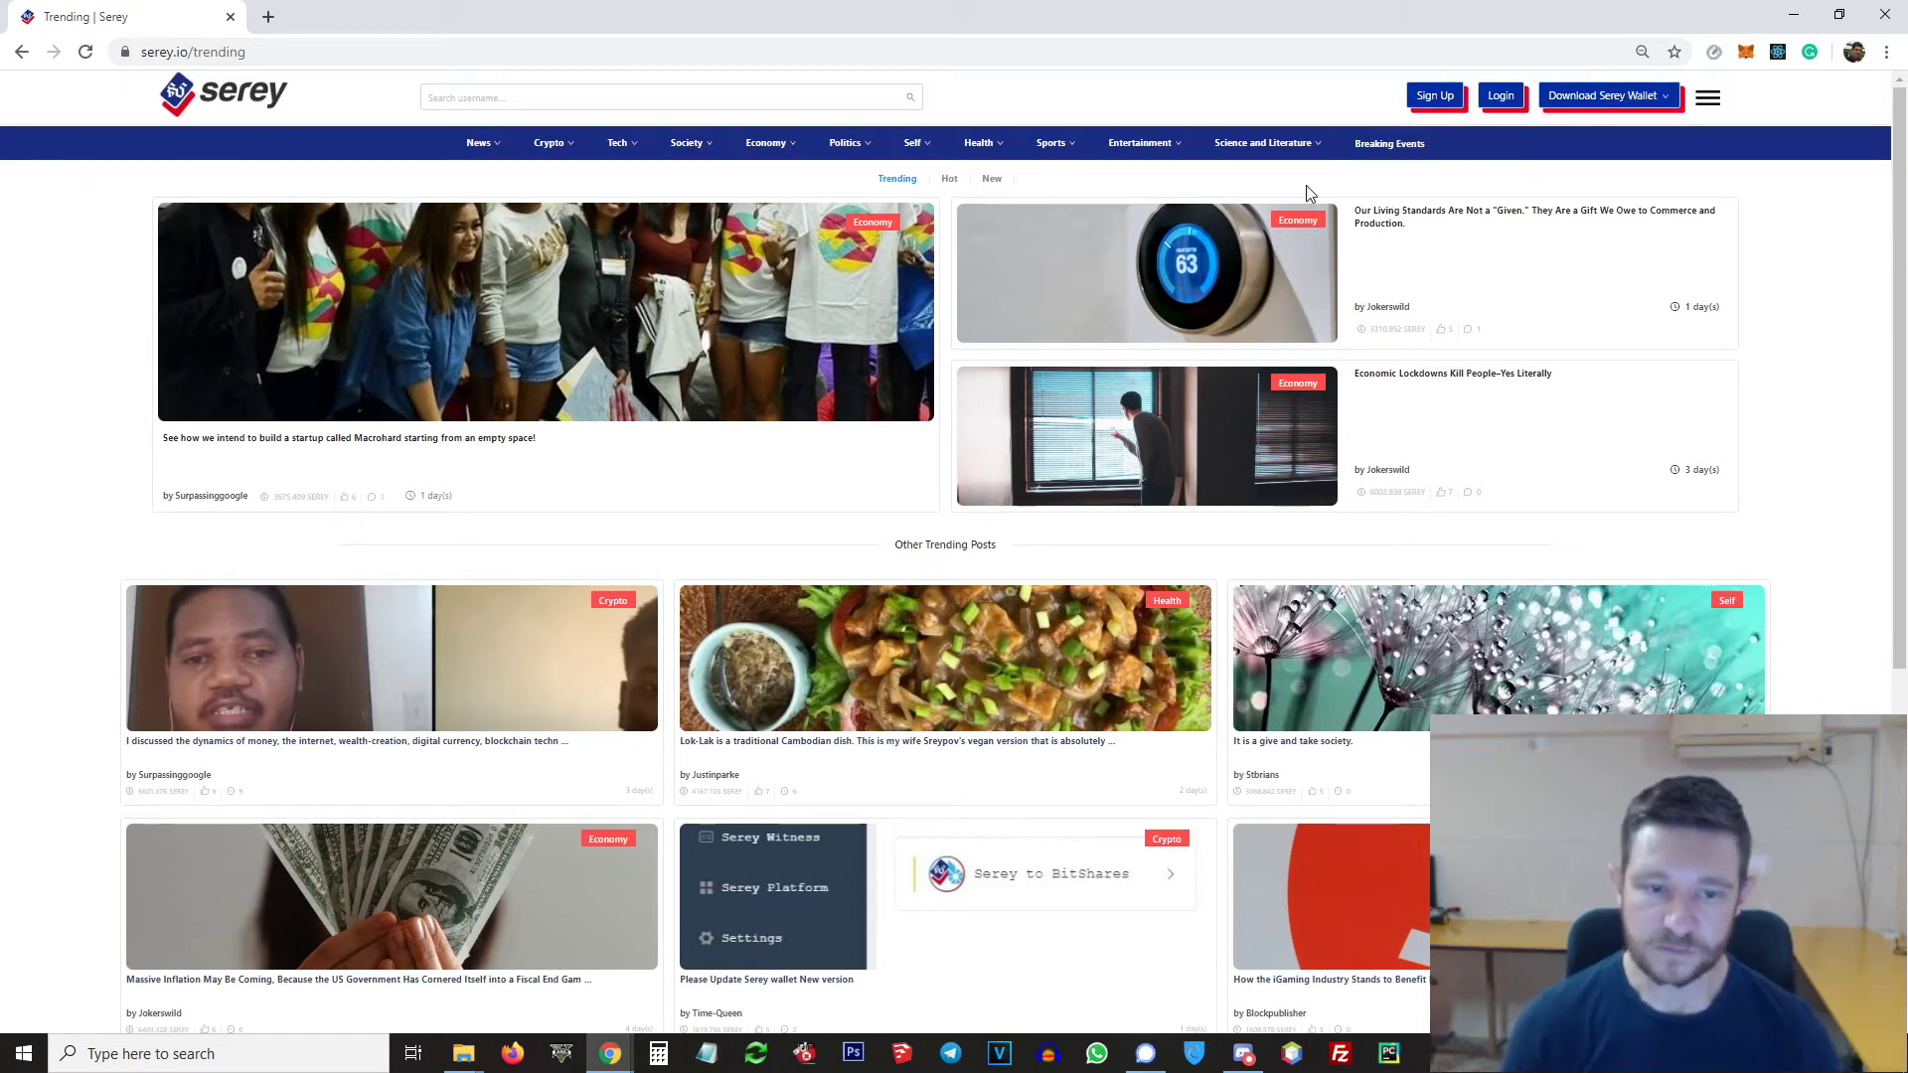
pyautogui.moveTo(1302, 144)
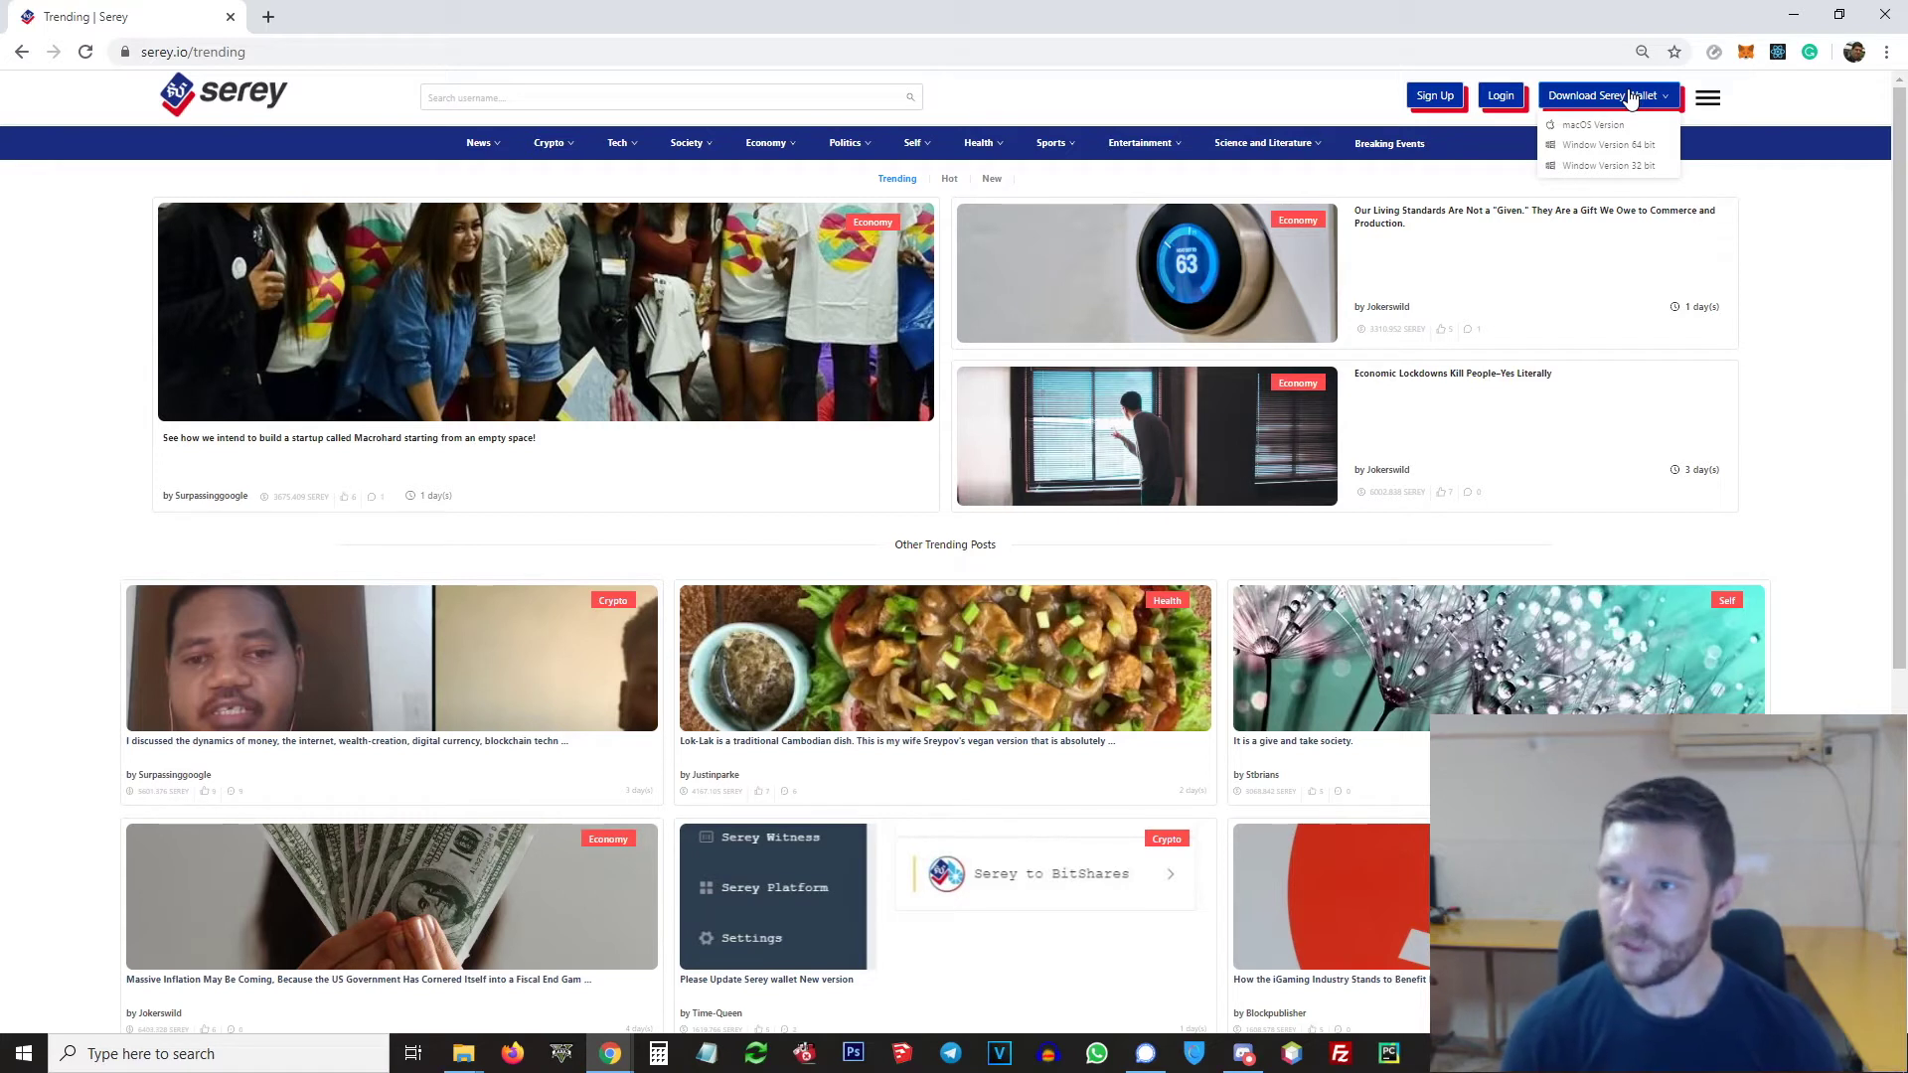
pyautogui.click(1611, 150)
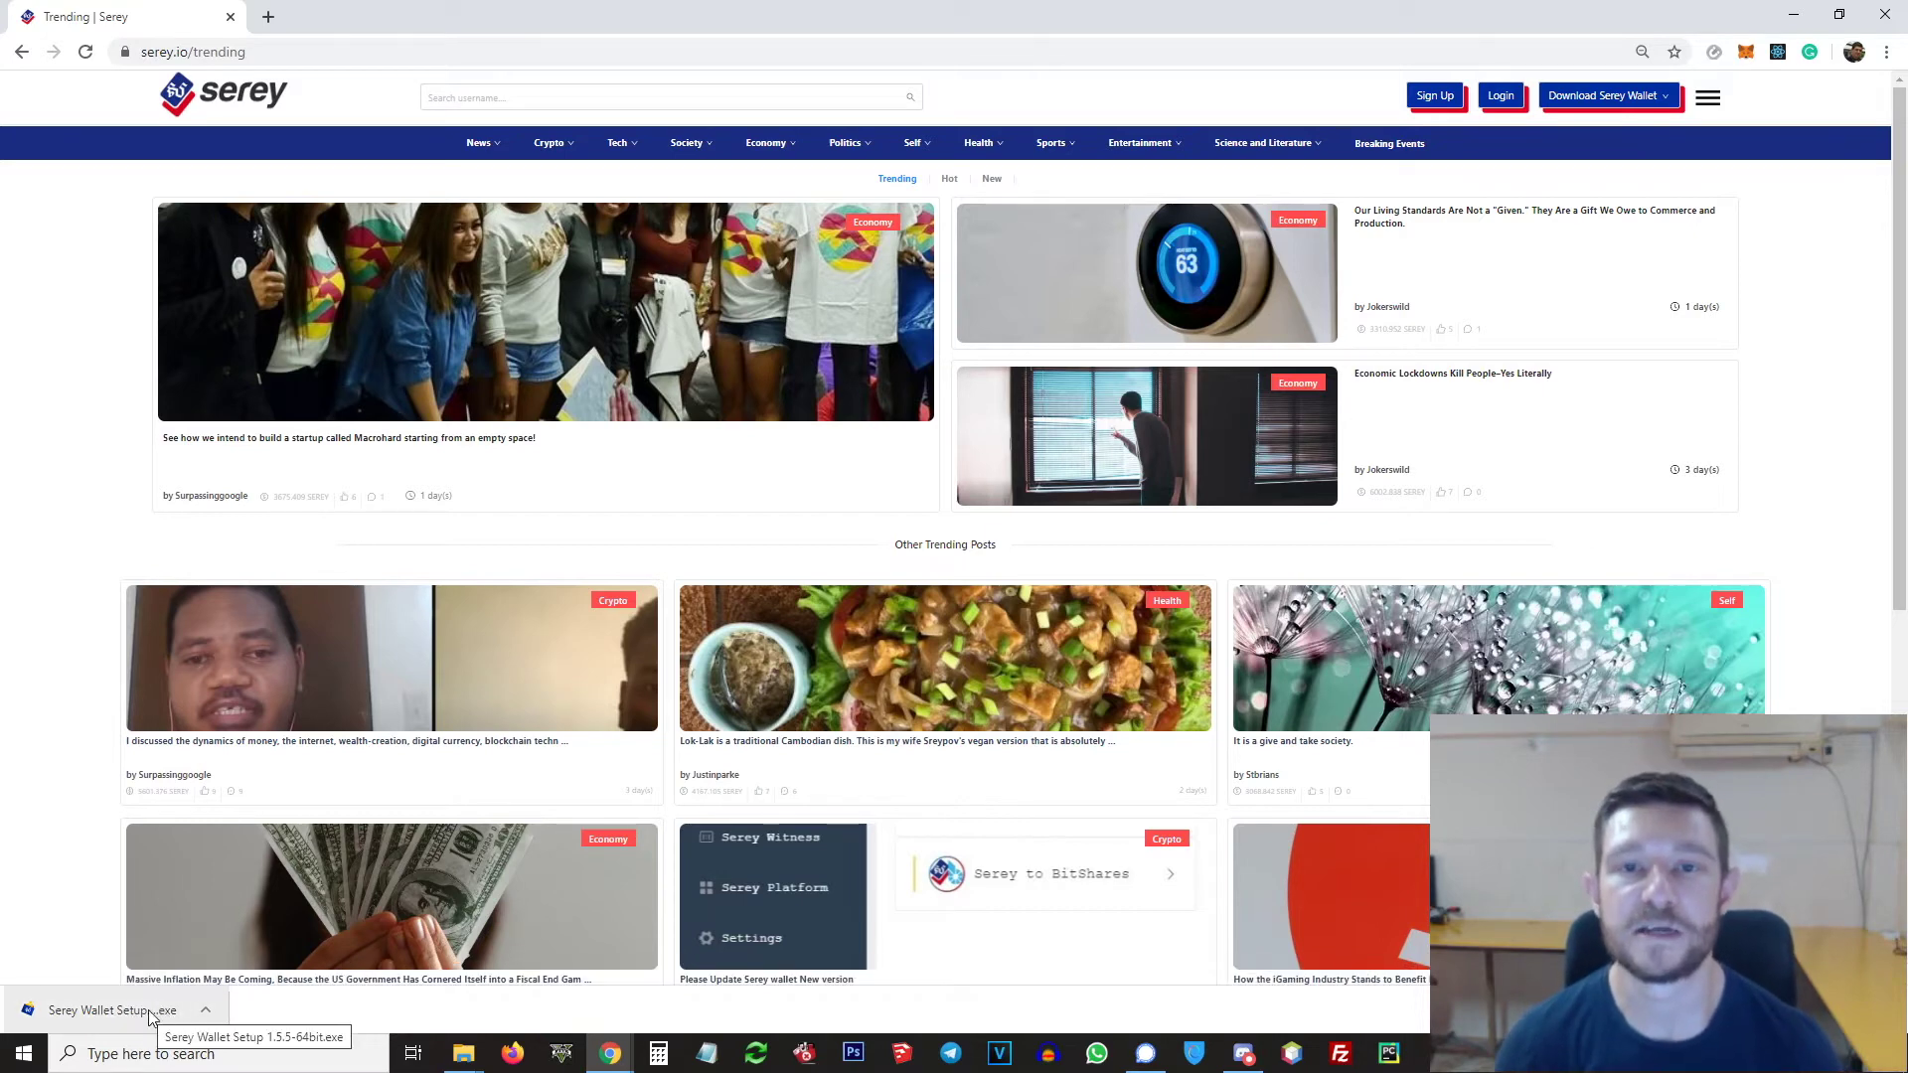
pyautogui.click(151, 1016)
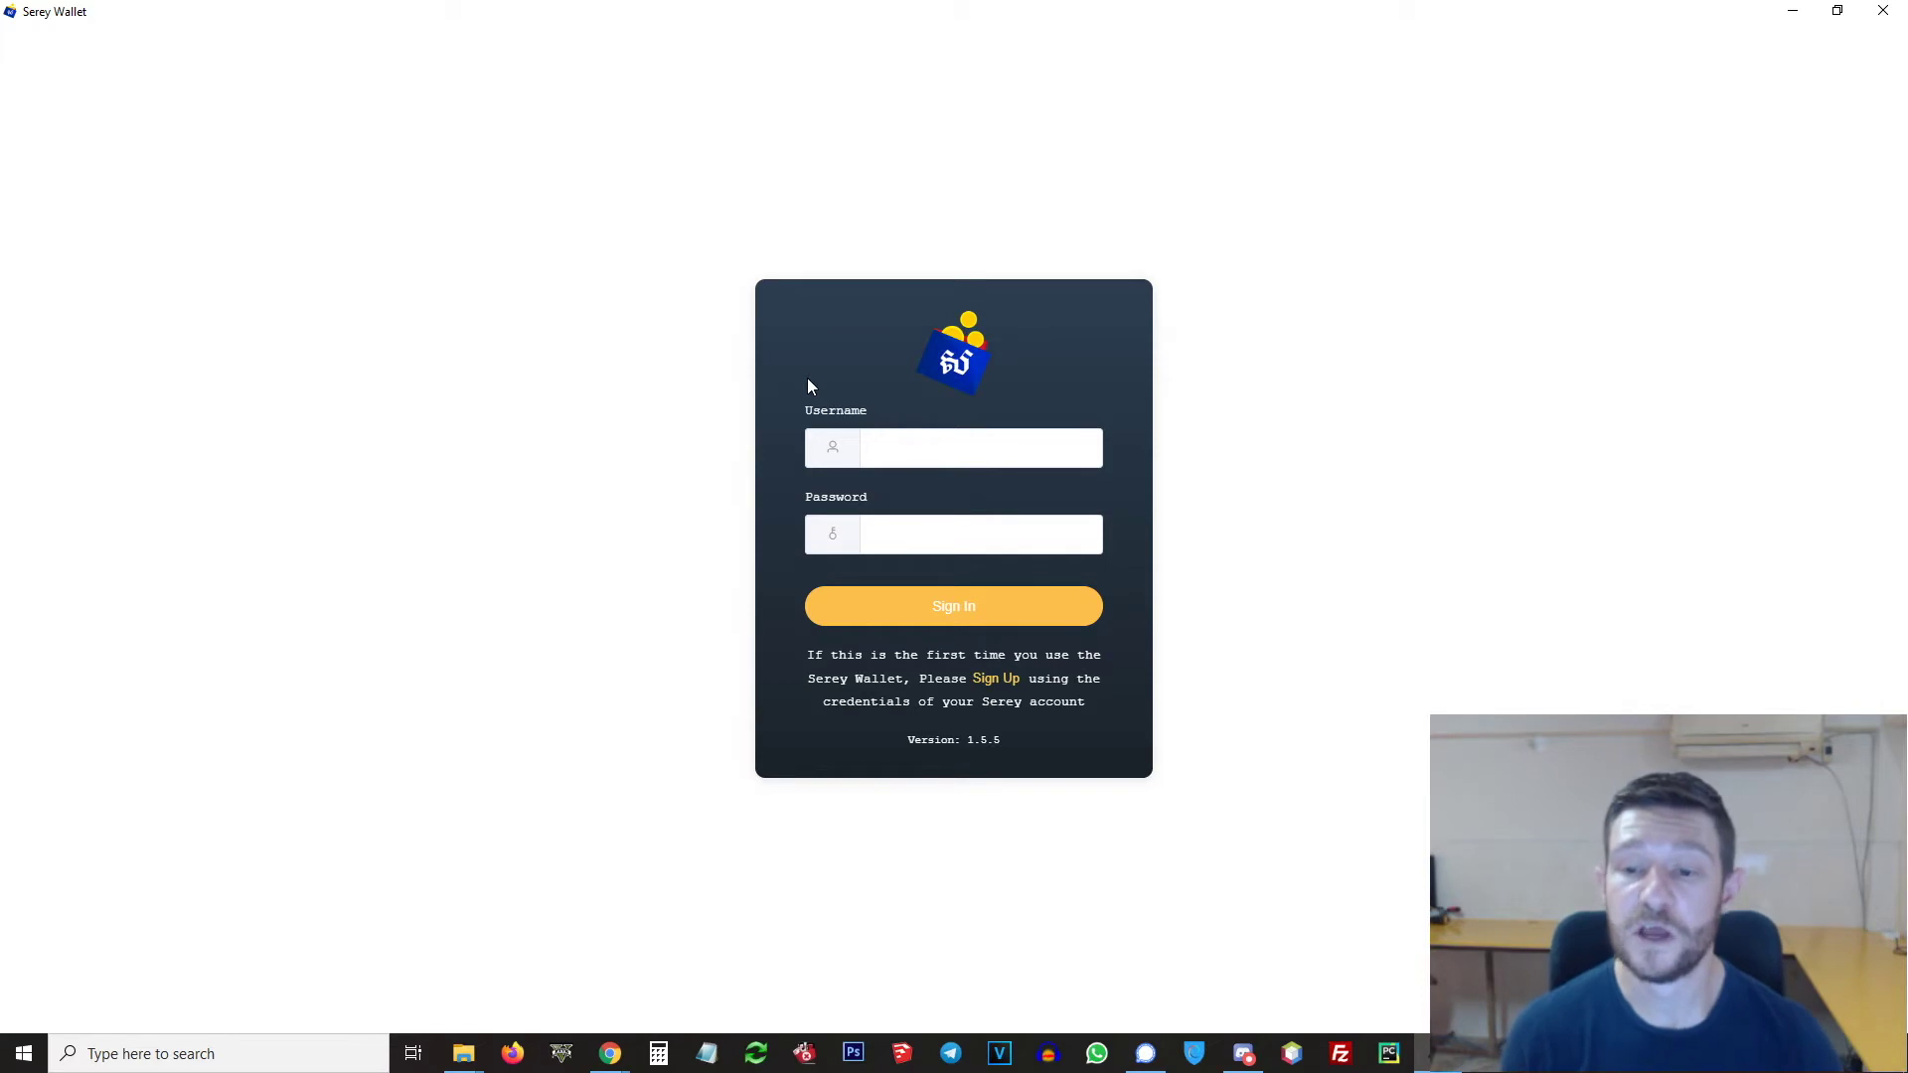
# Step: Bring up the wallet's Sign Up form with its Owner key field, then return to Chrome
pyautogui.click(997, 679)
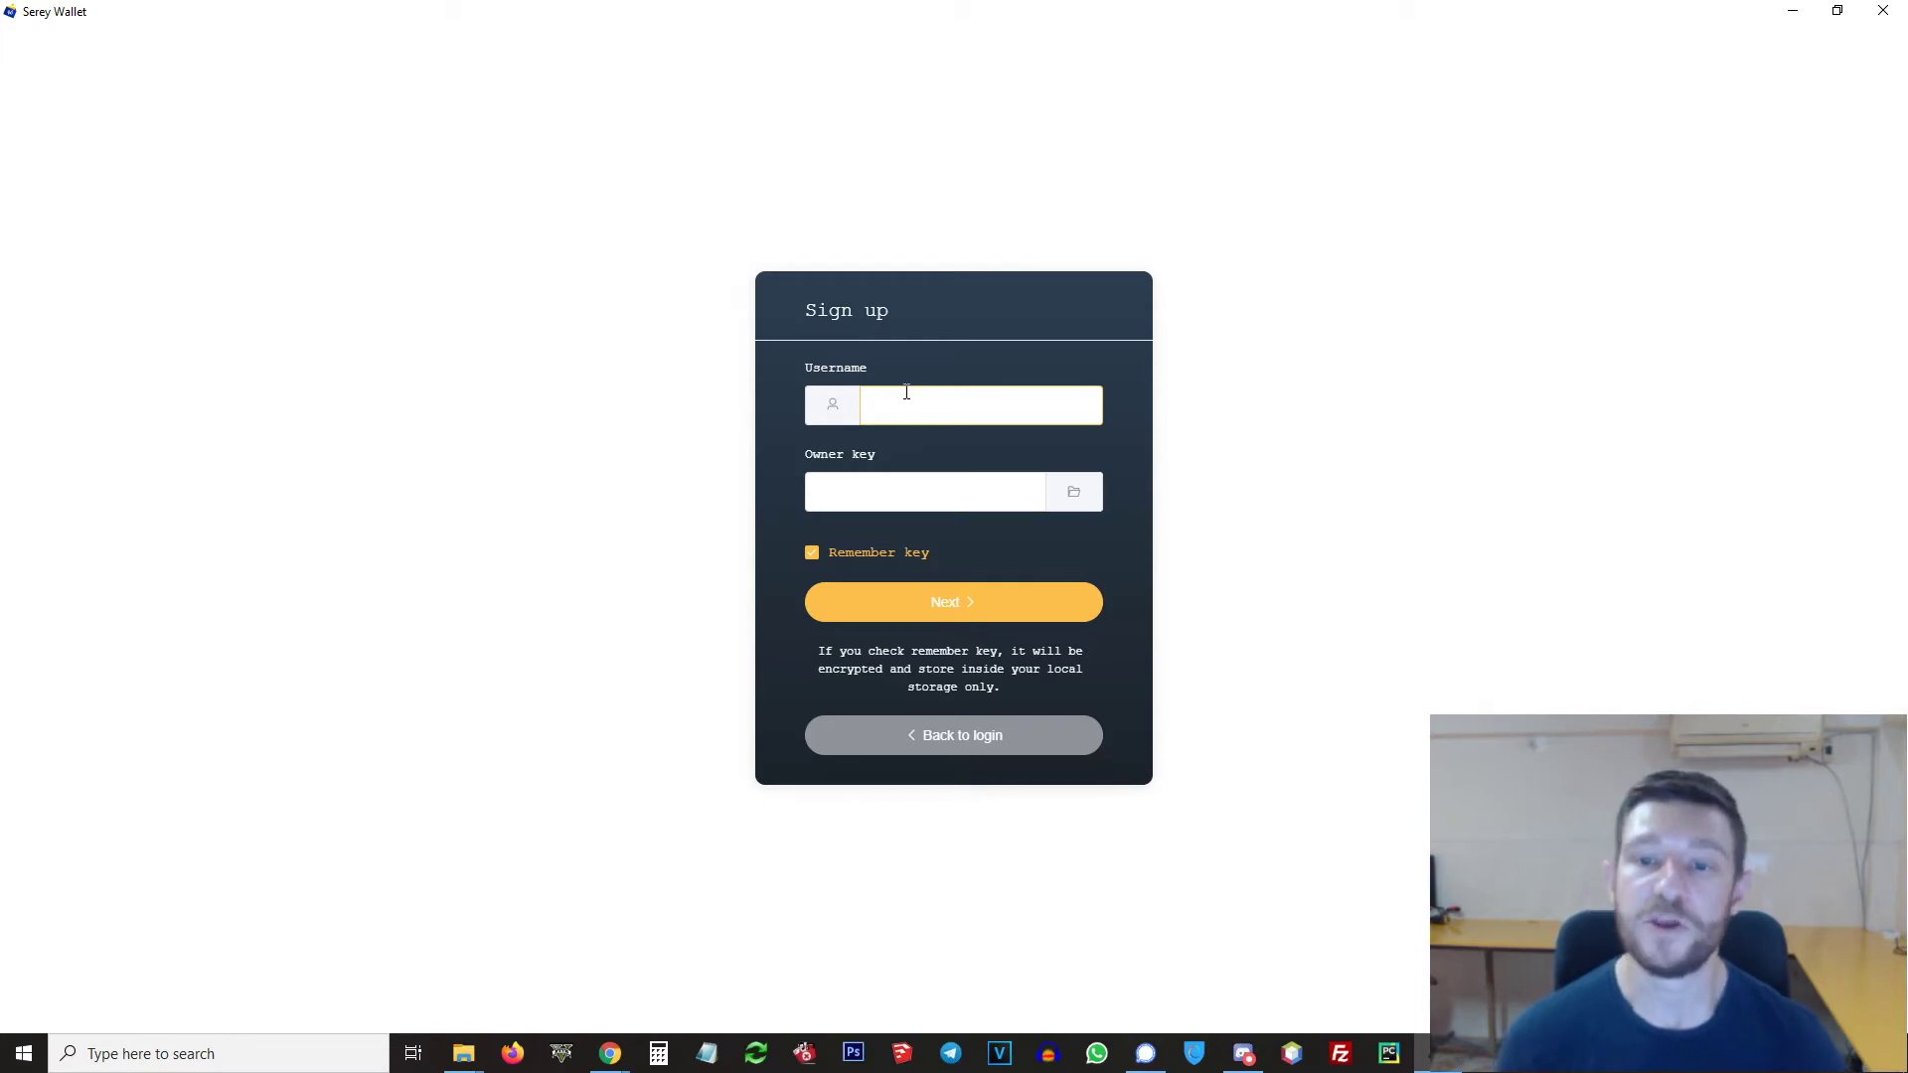
pyautogui.click(868, 497)
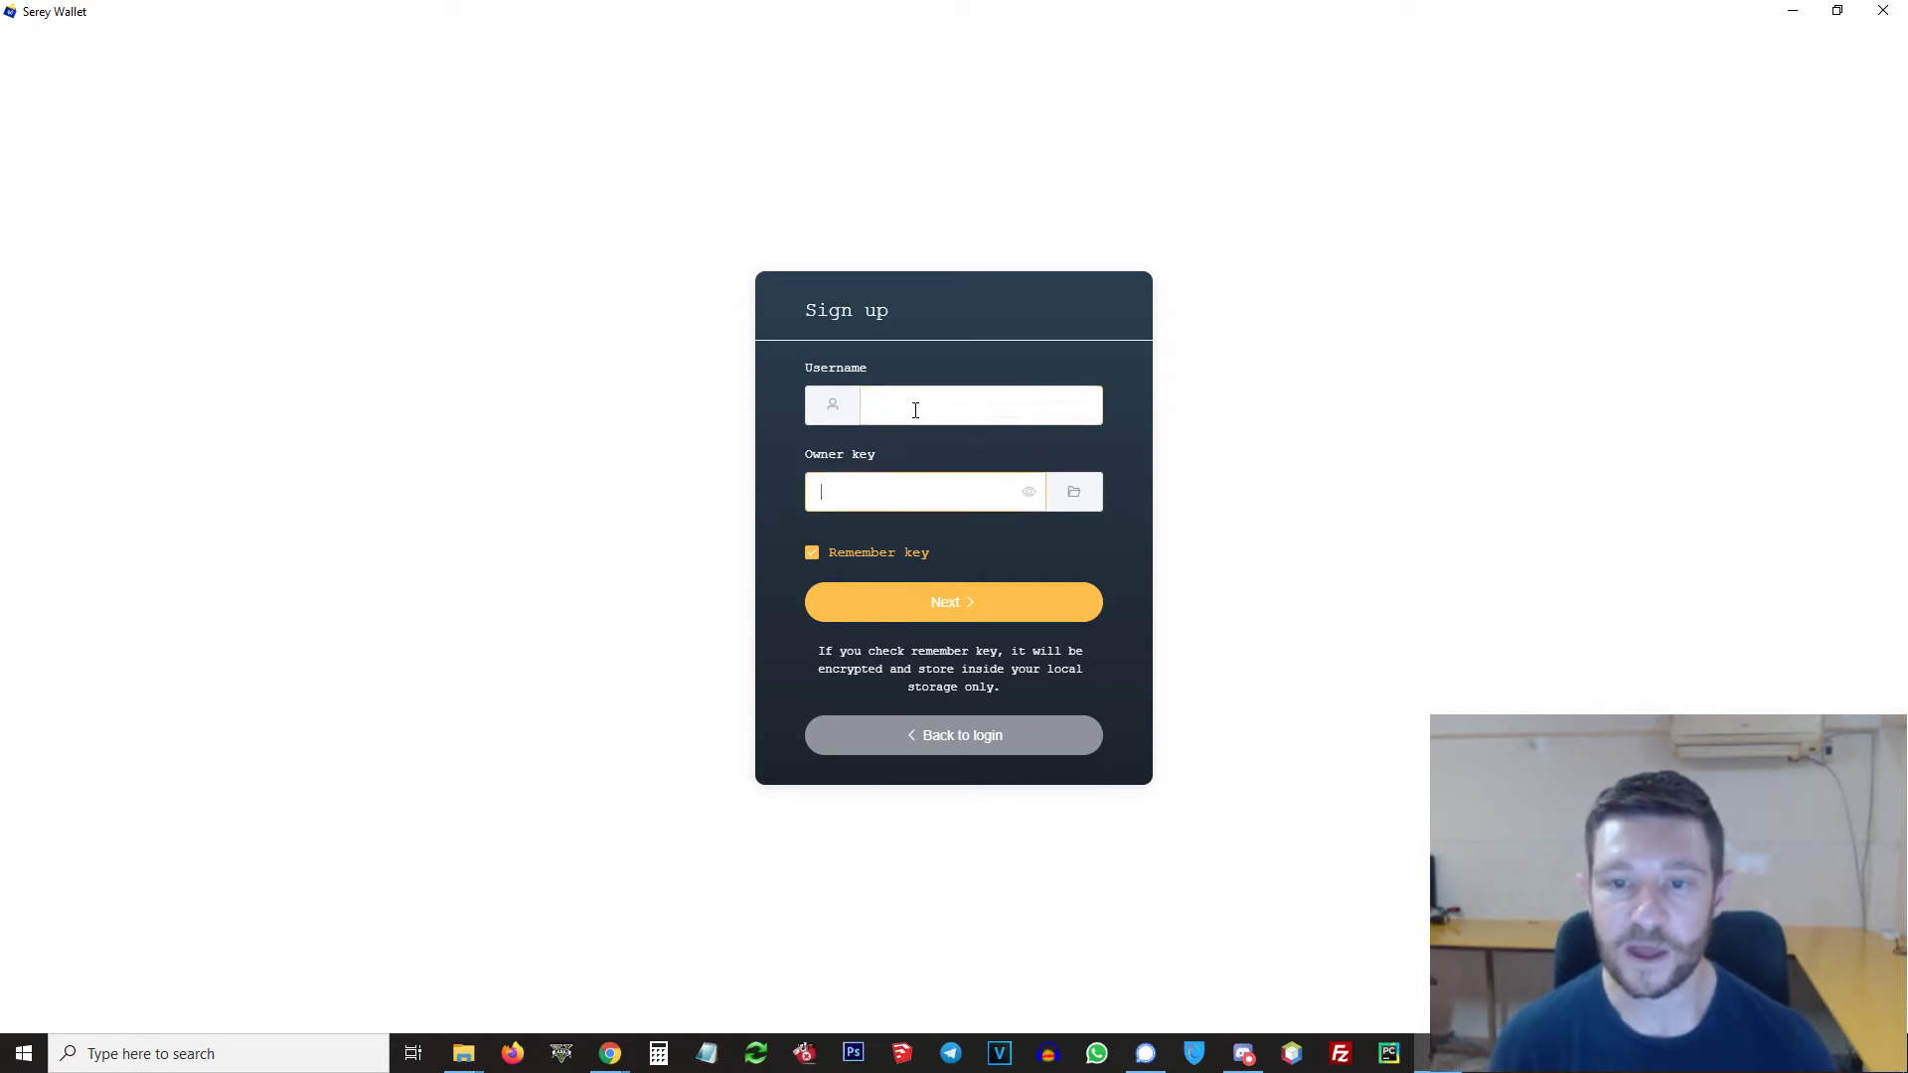
pyautogui.click(904, 493)
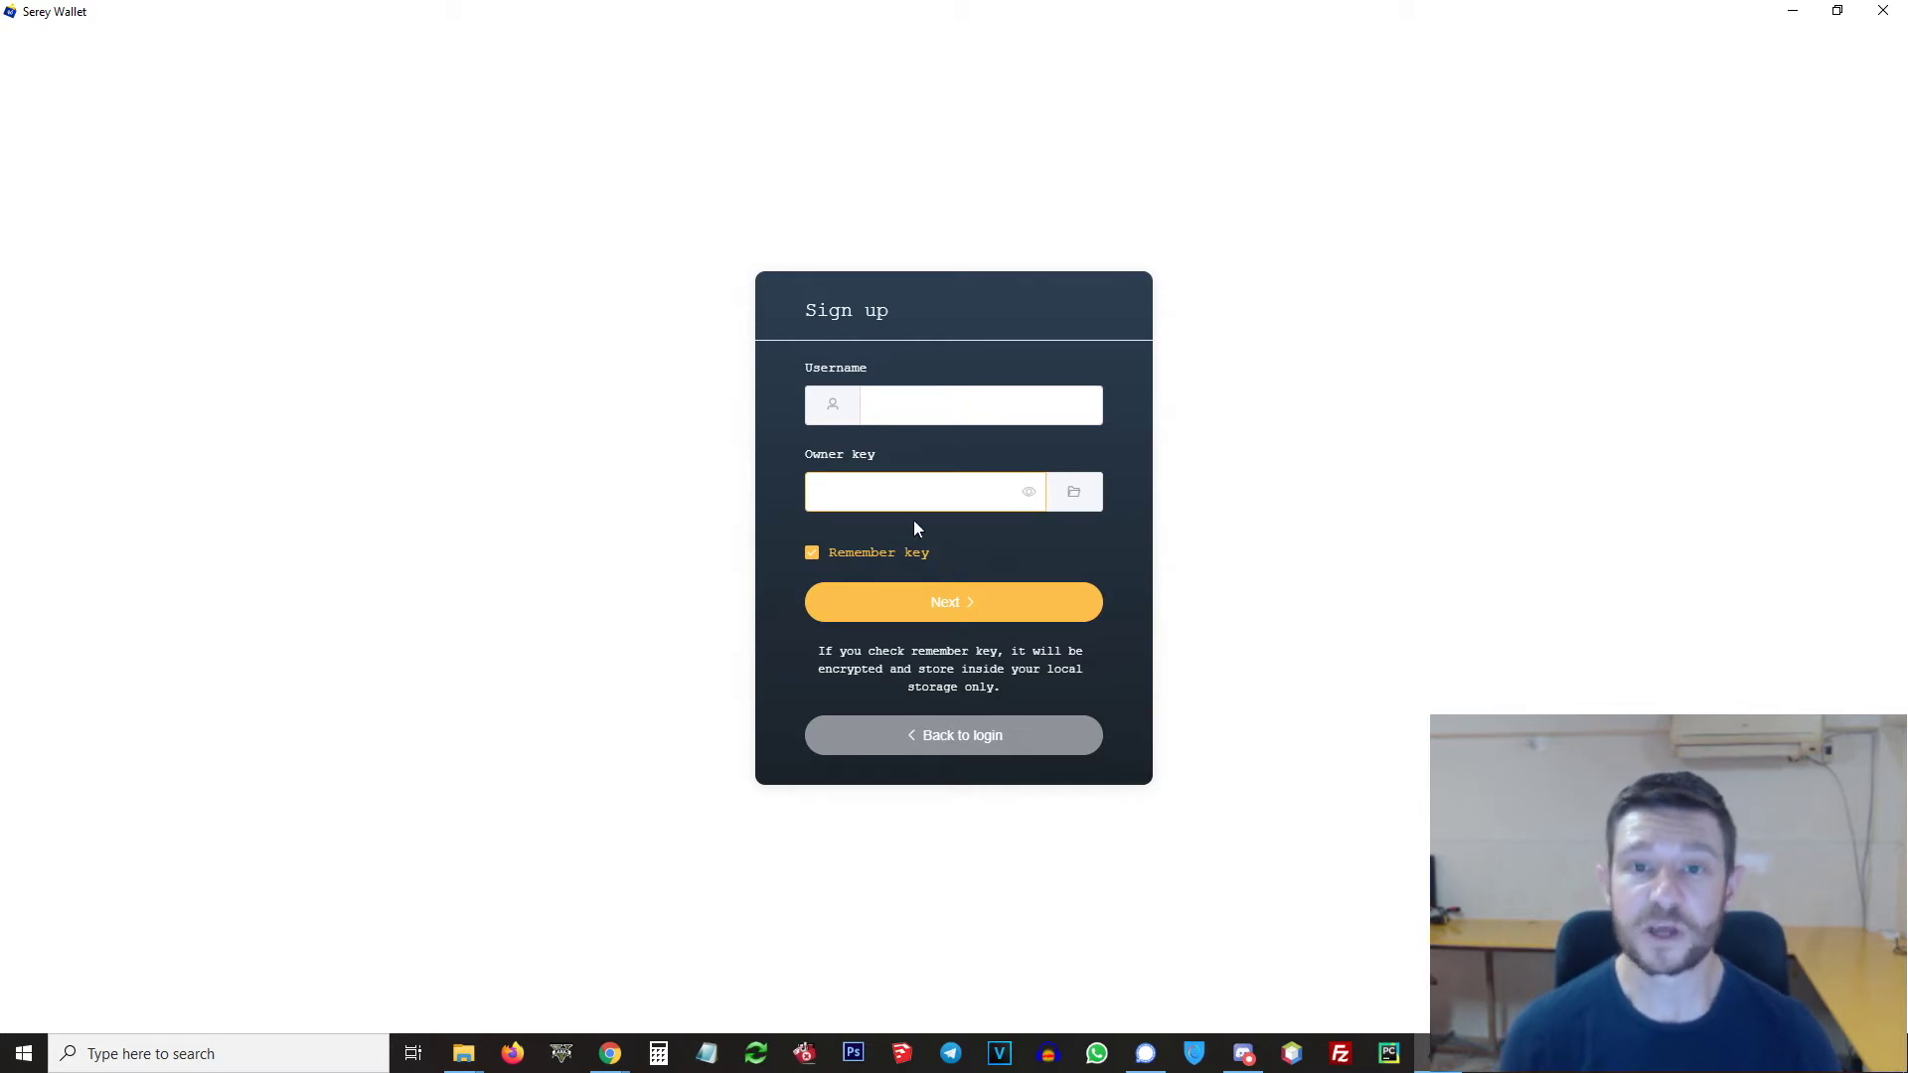
pyautogui.hotkey('alt', 'Tab')
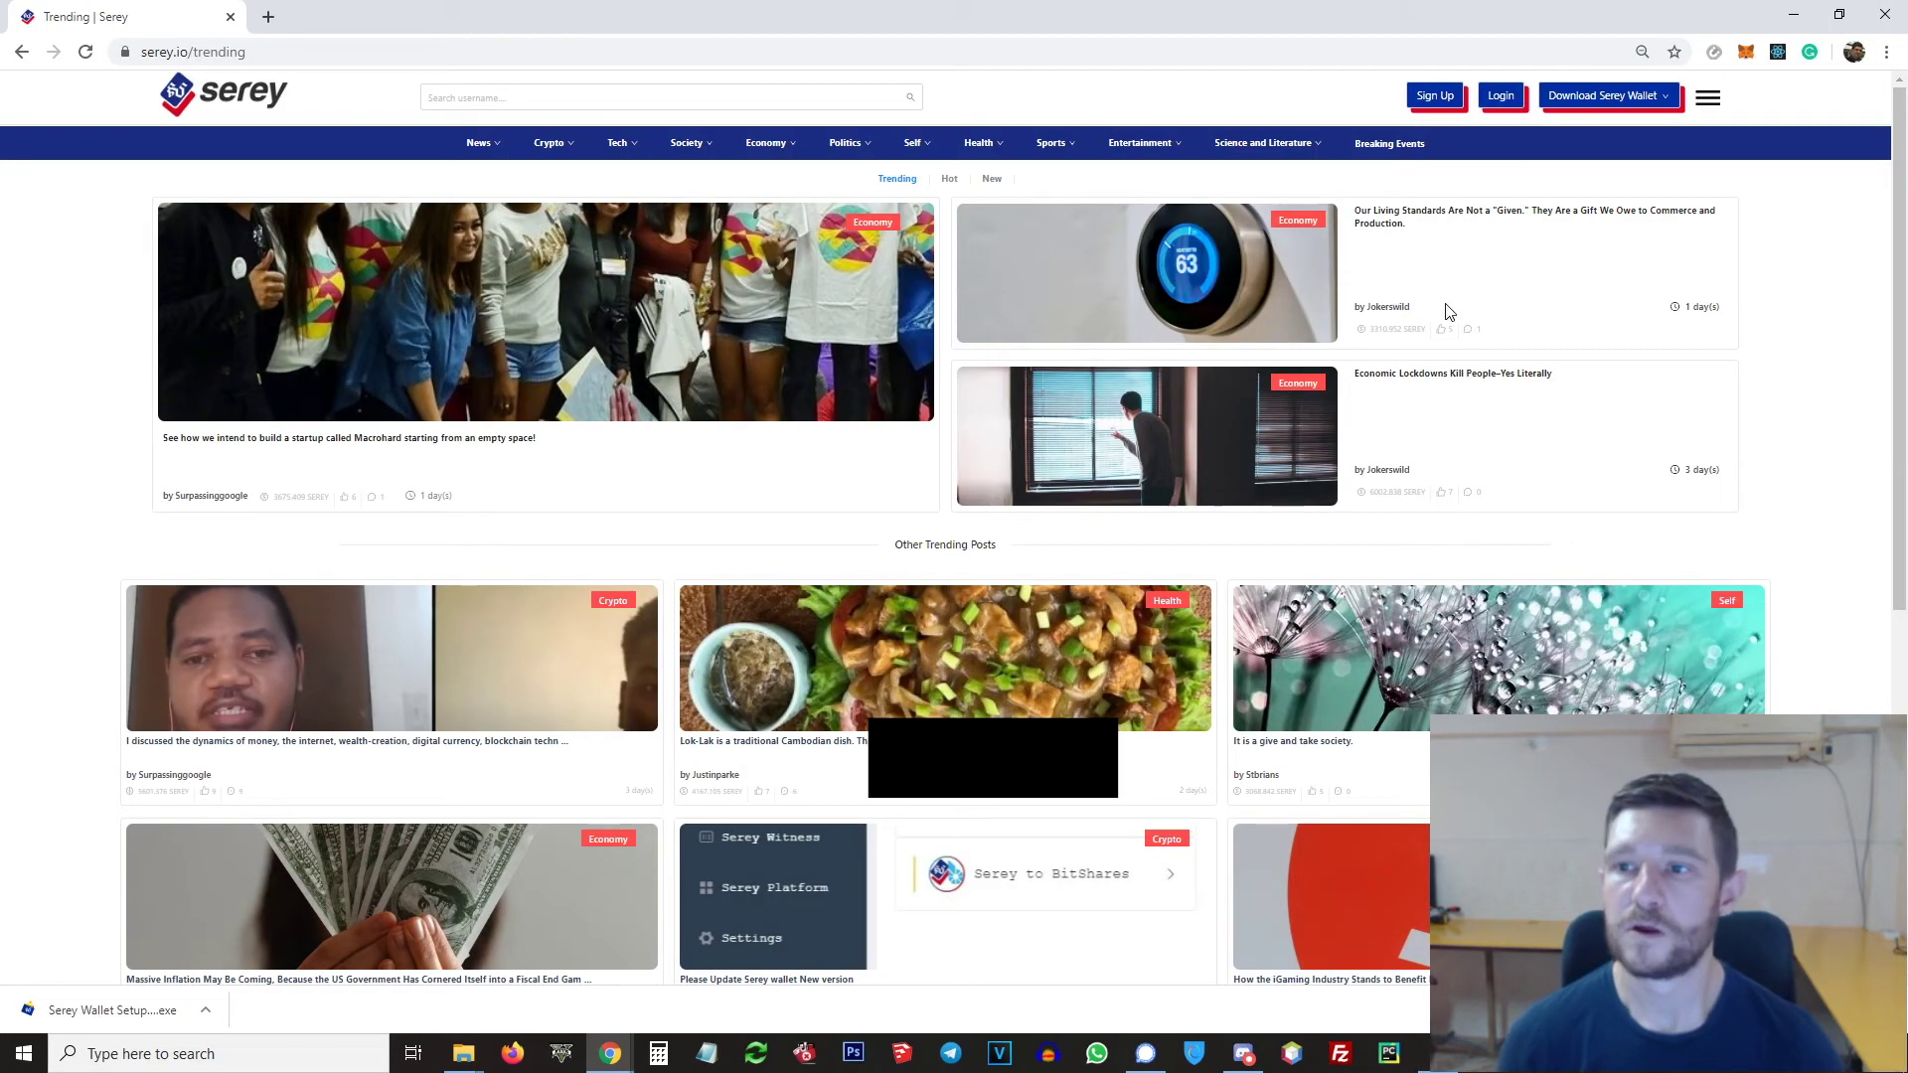
# Step: Start a new Serey account and submit the chosen username
pyautogui.click(1596, 96)
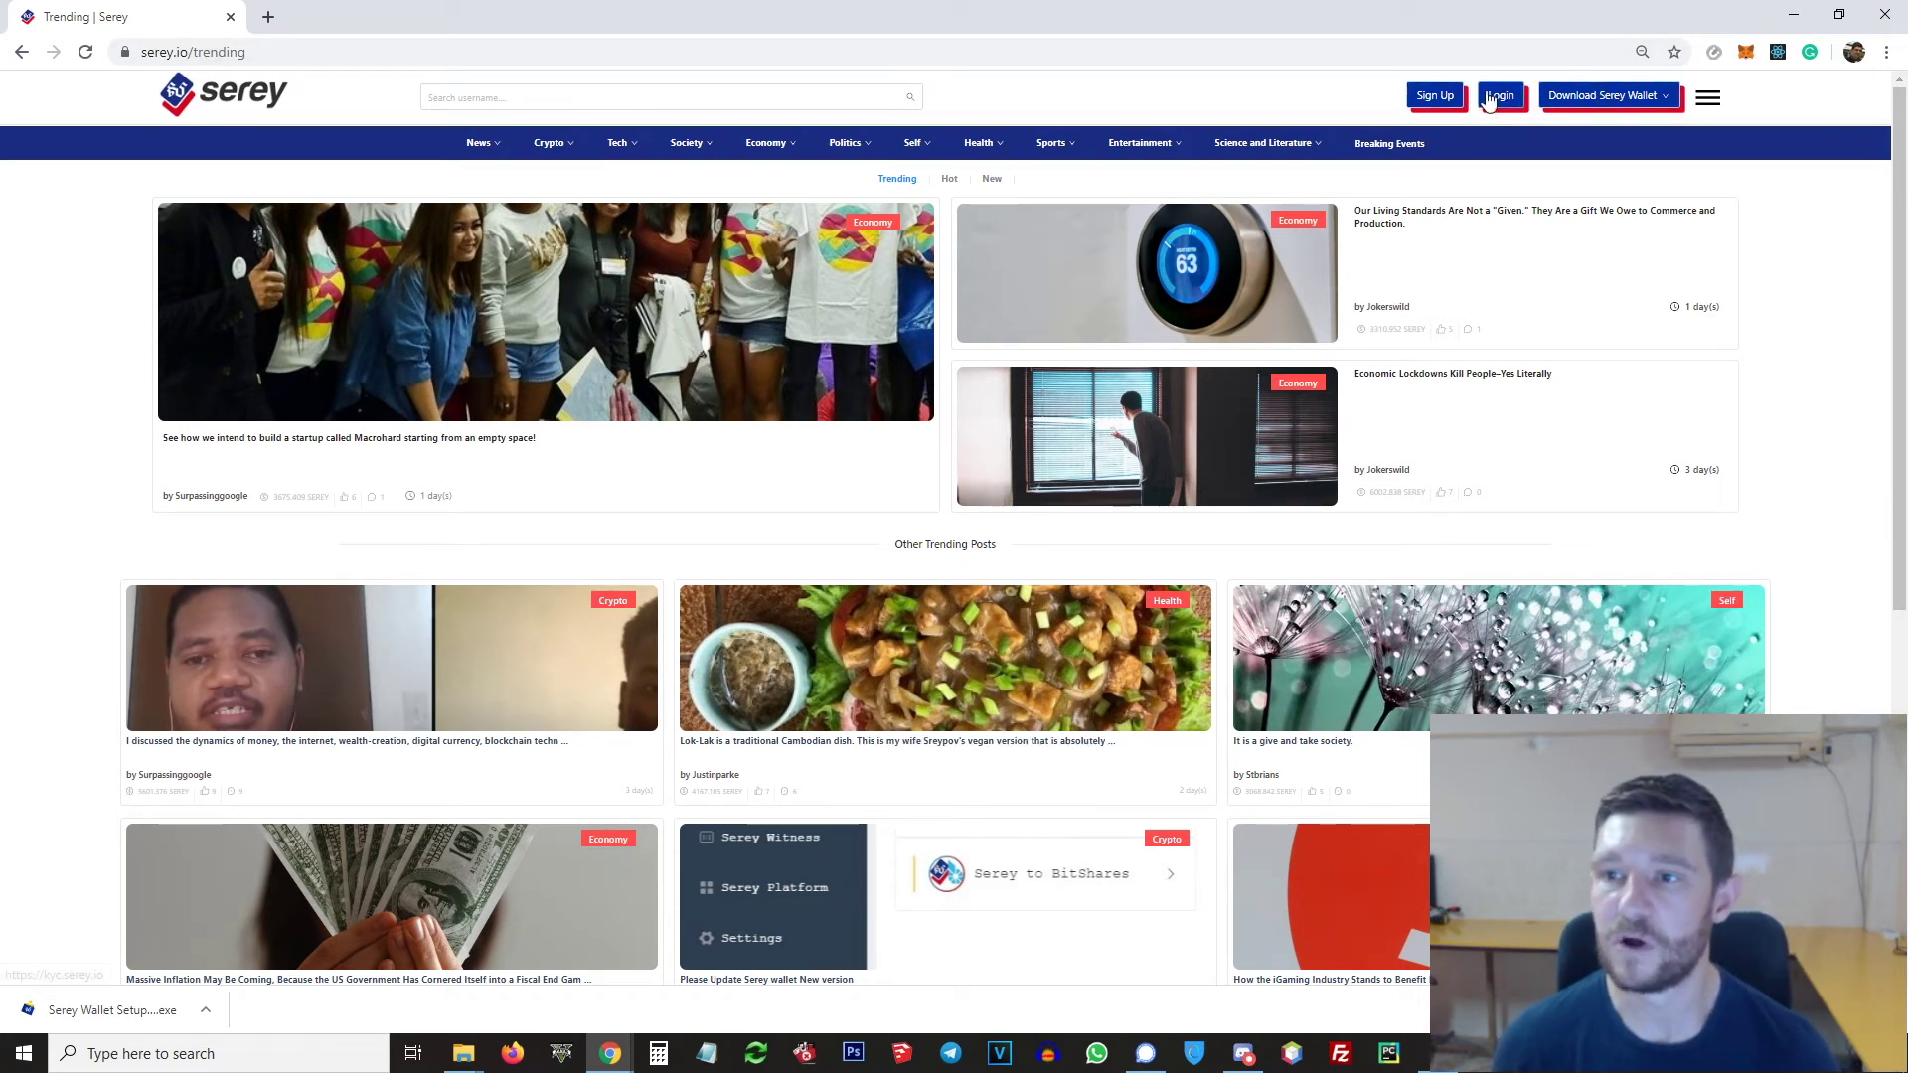
pyautogui.click(1436, 96)
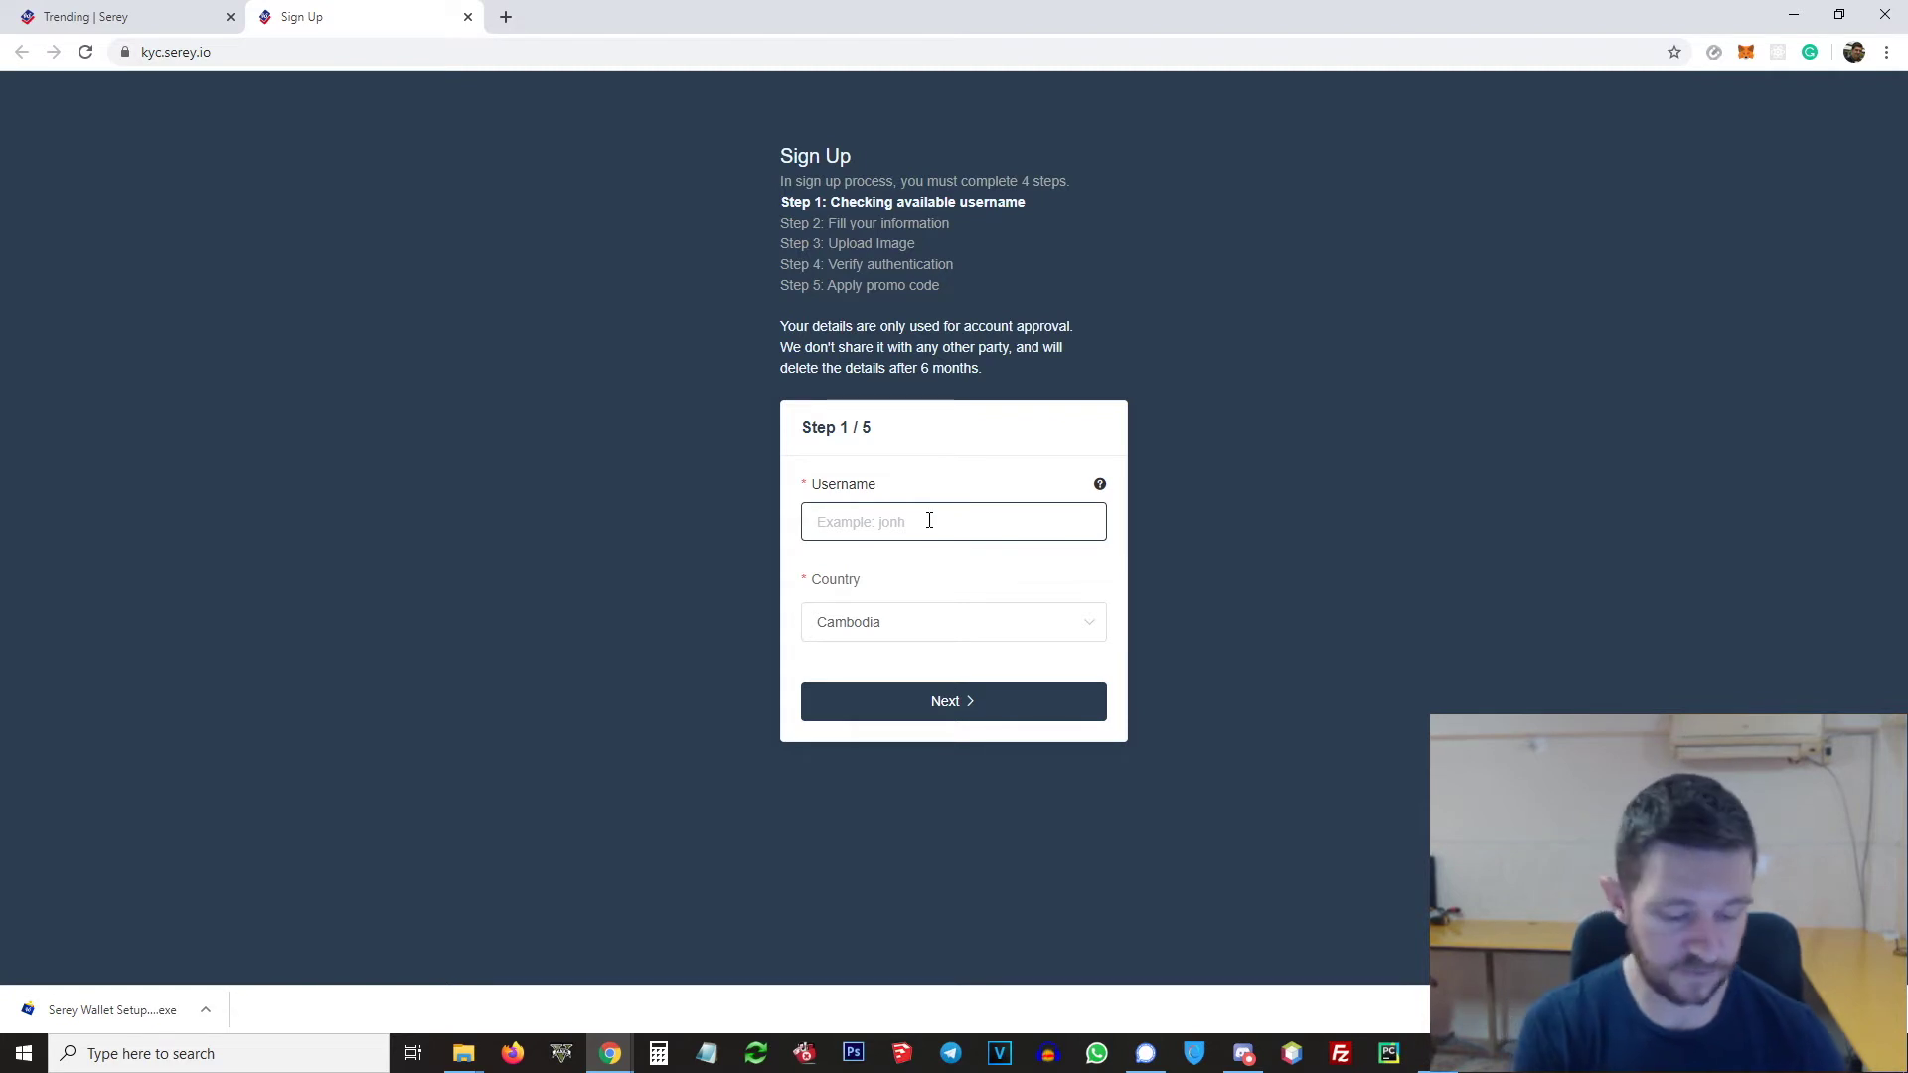
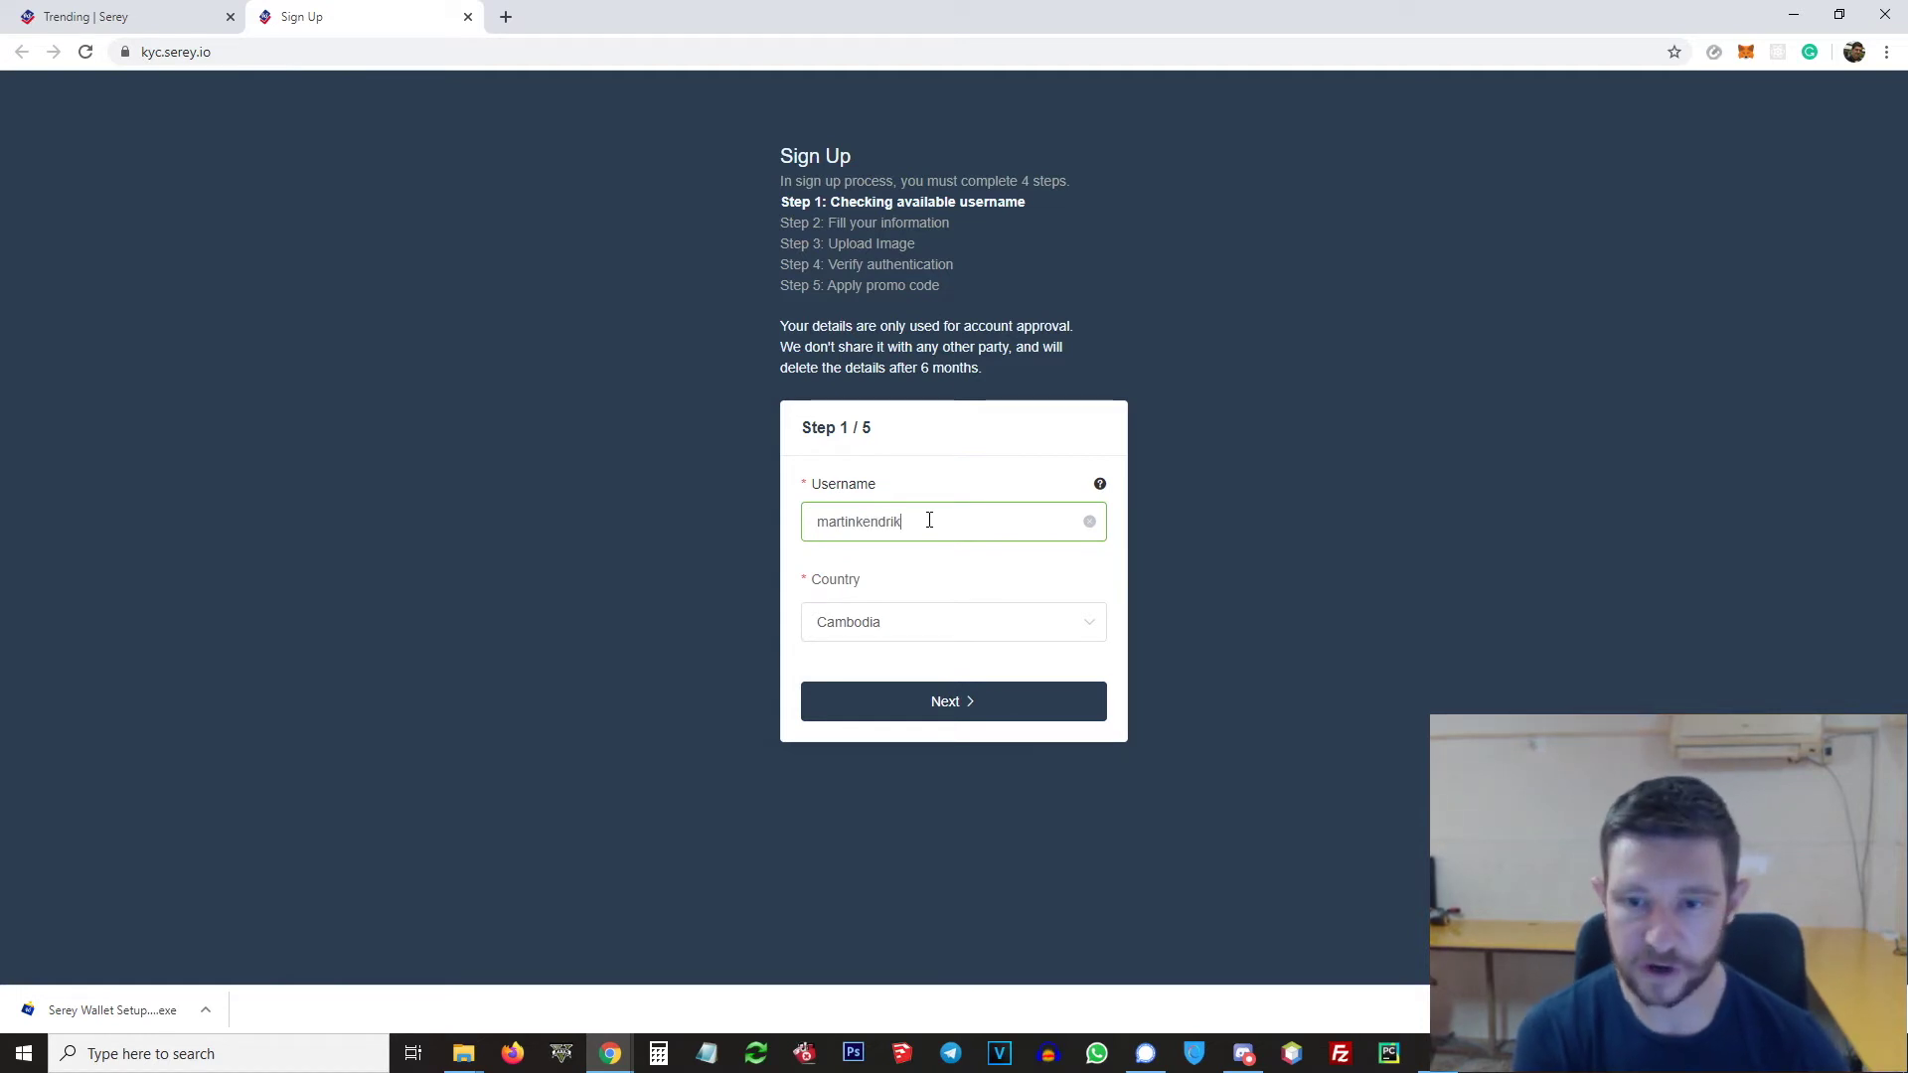
pyautogui.click(979, 708)
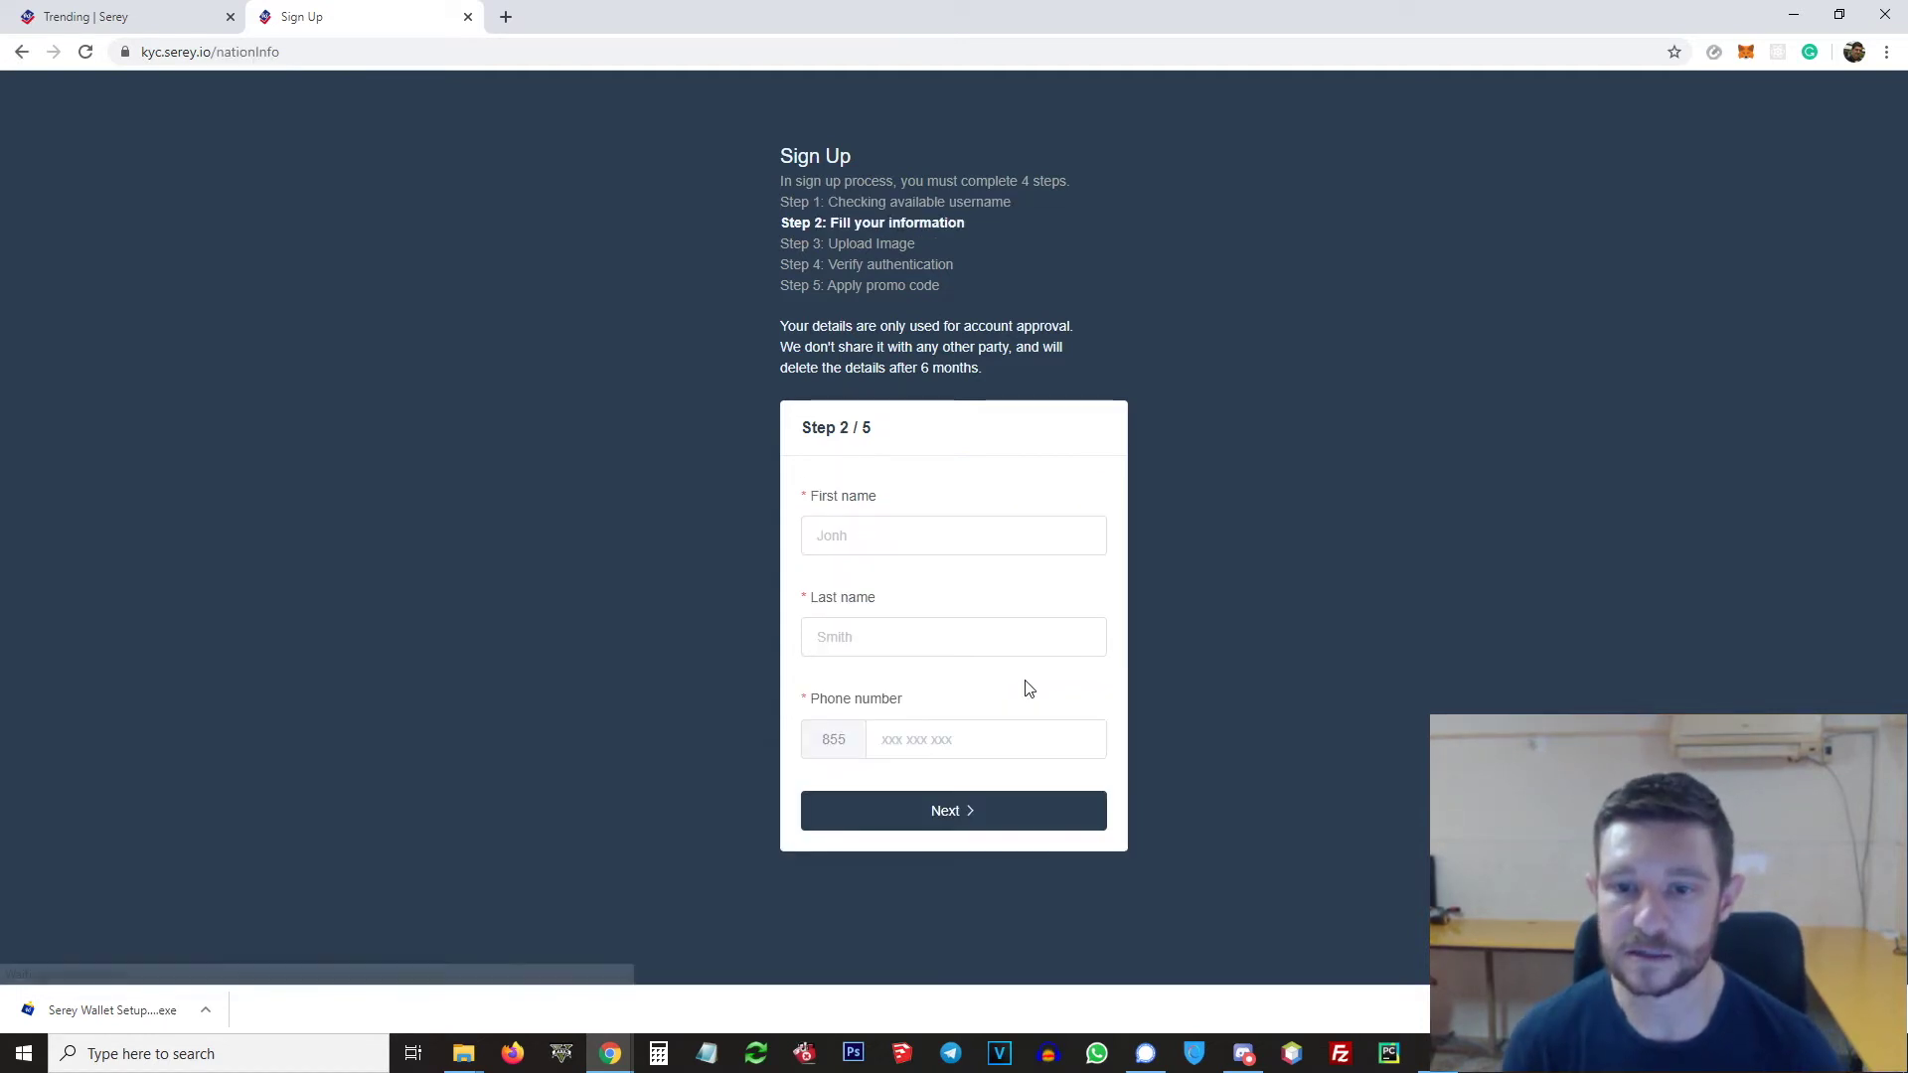
# Step: Fill in first name, last name and phone number, then continue to Upload Image
pyautogui.click(978, 740)
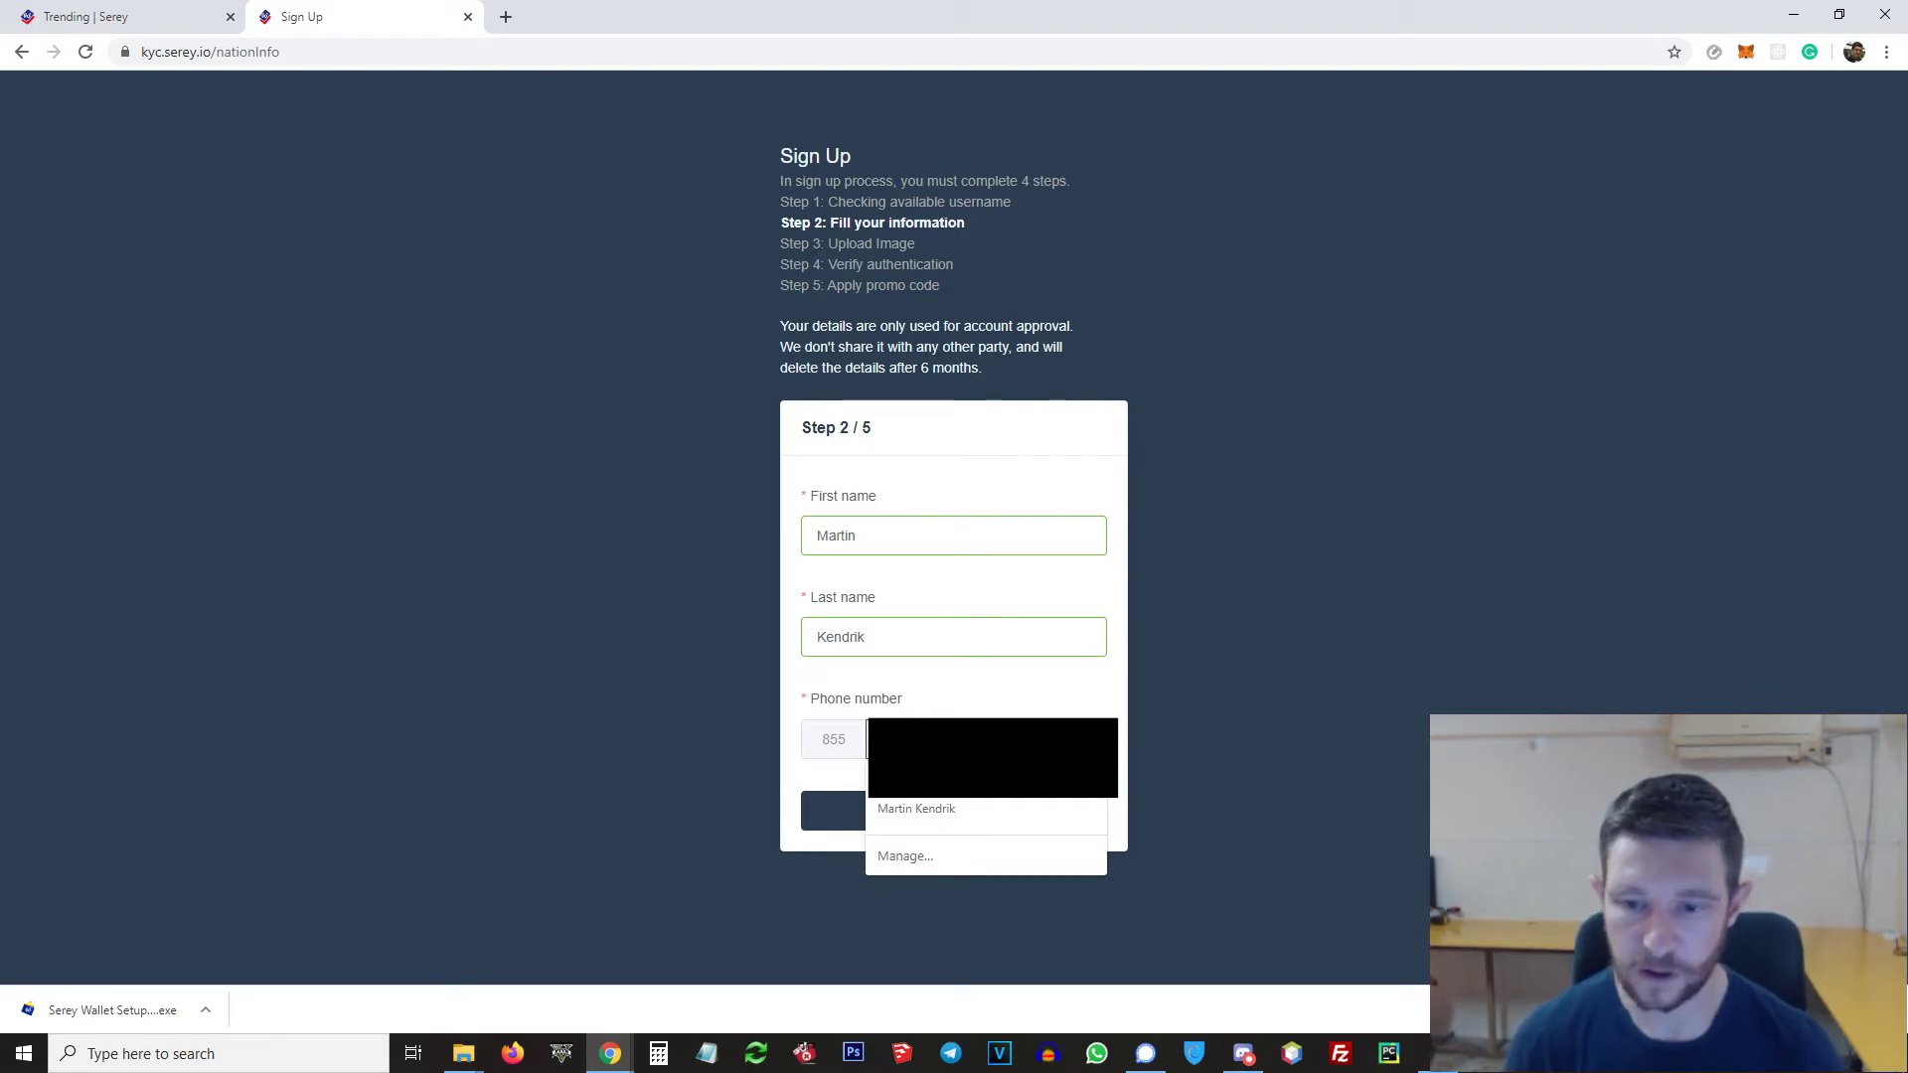
pyautogui.click(978, 803)
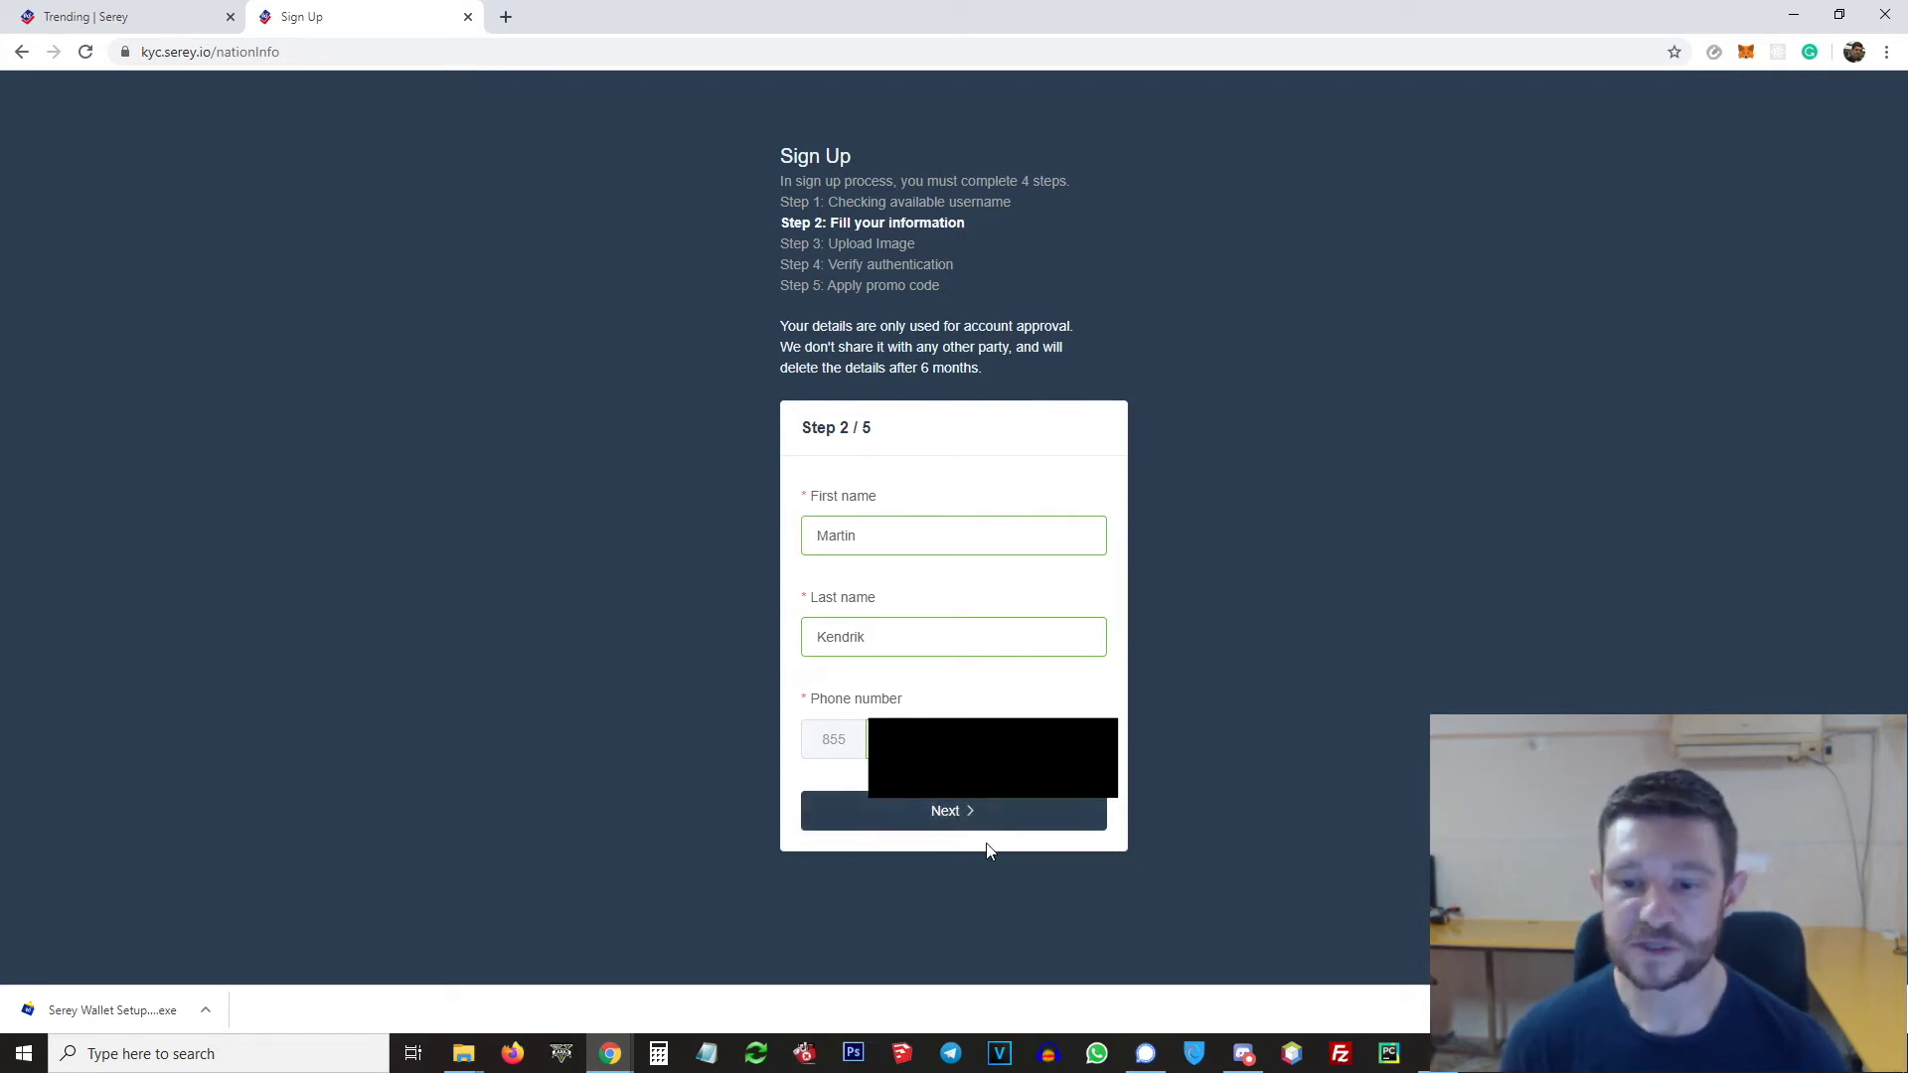
pyautogui.click(978, 811)
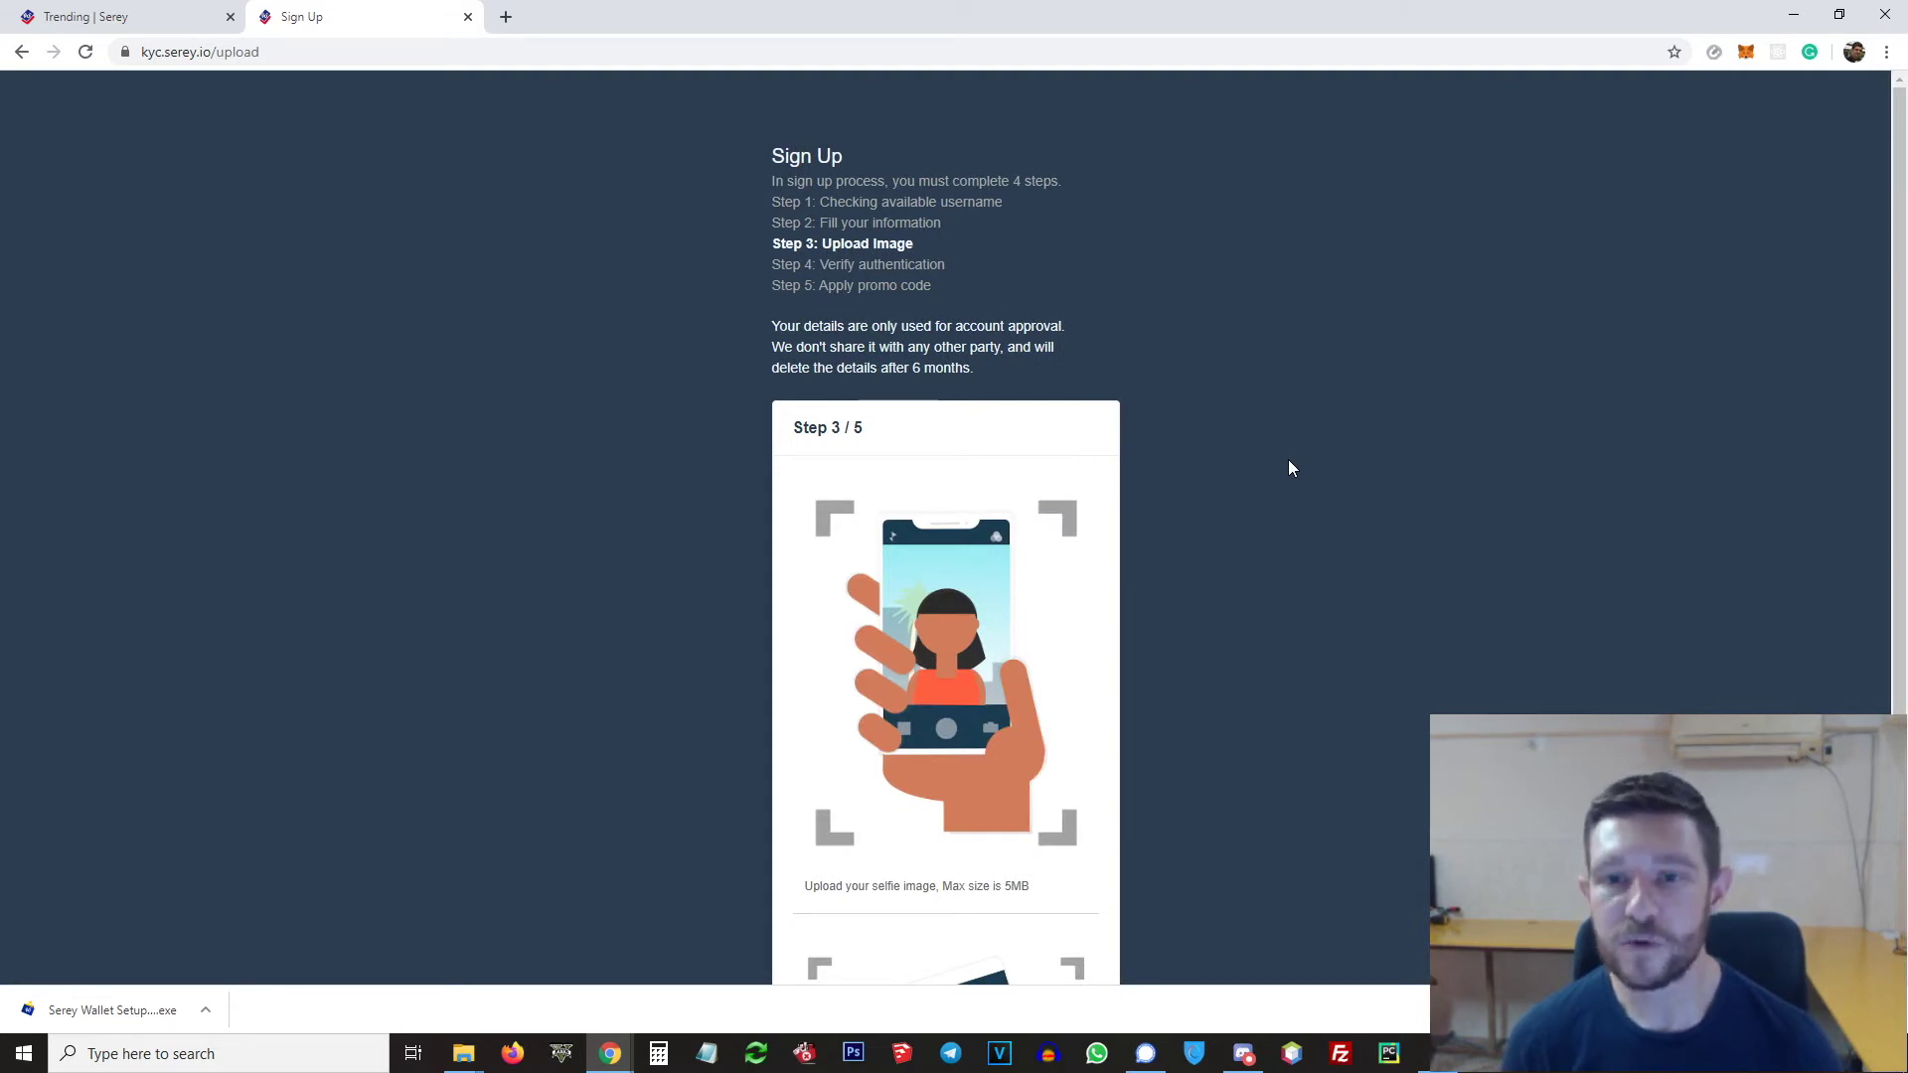
# Step: Paste the received verification code and submit it
pyautogui.scroll(-1, 1093, 597)
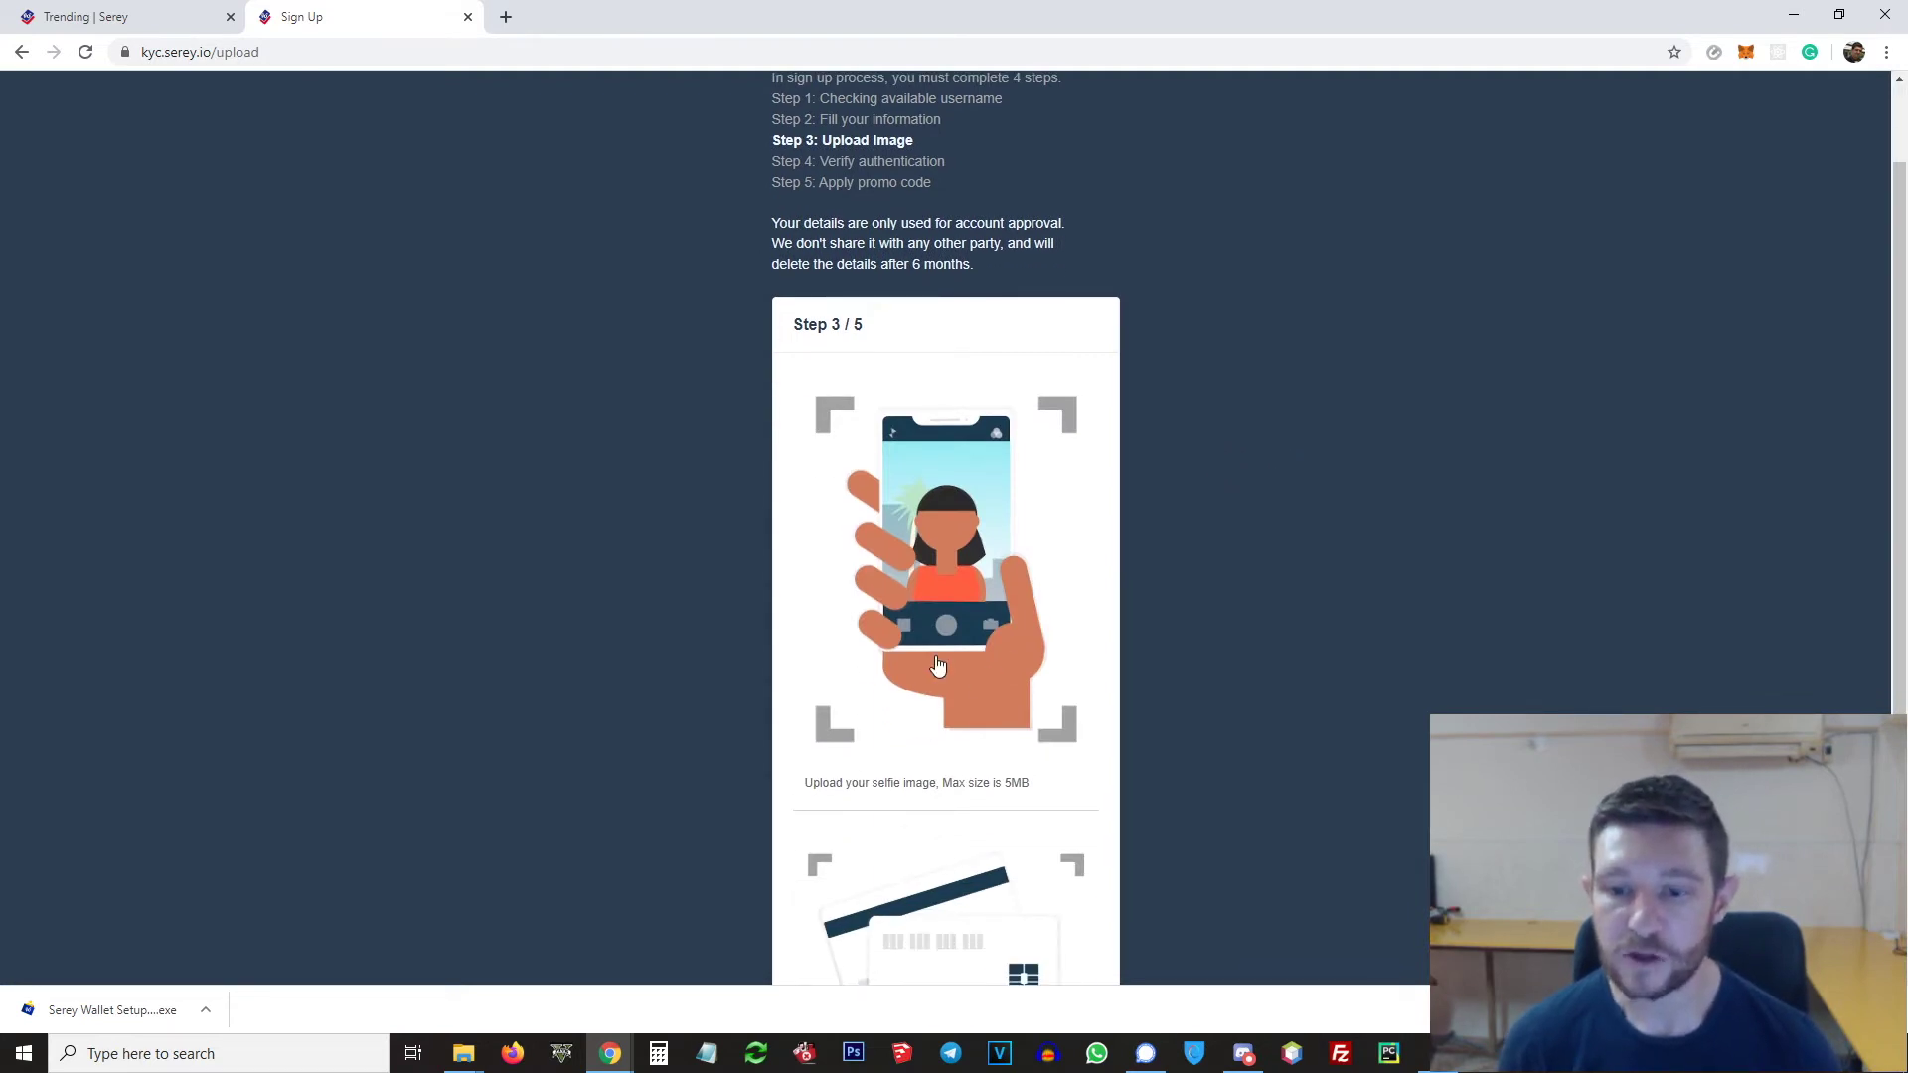
pyautogui.scroll(-2, 950, 746)
pyautogui.scroll(-1, 942, 765)
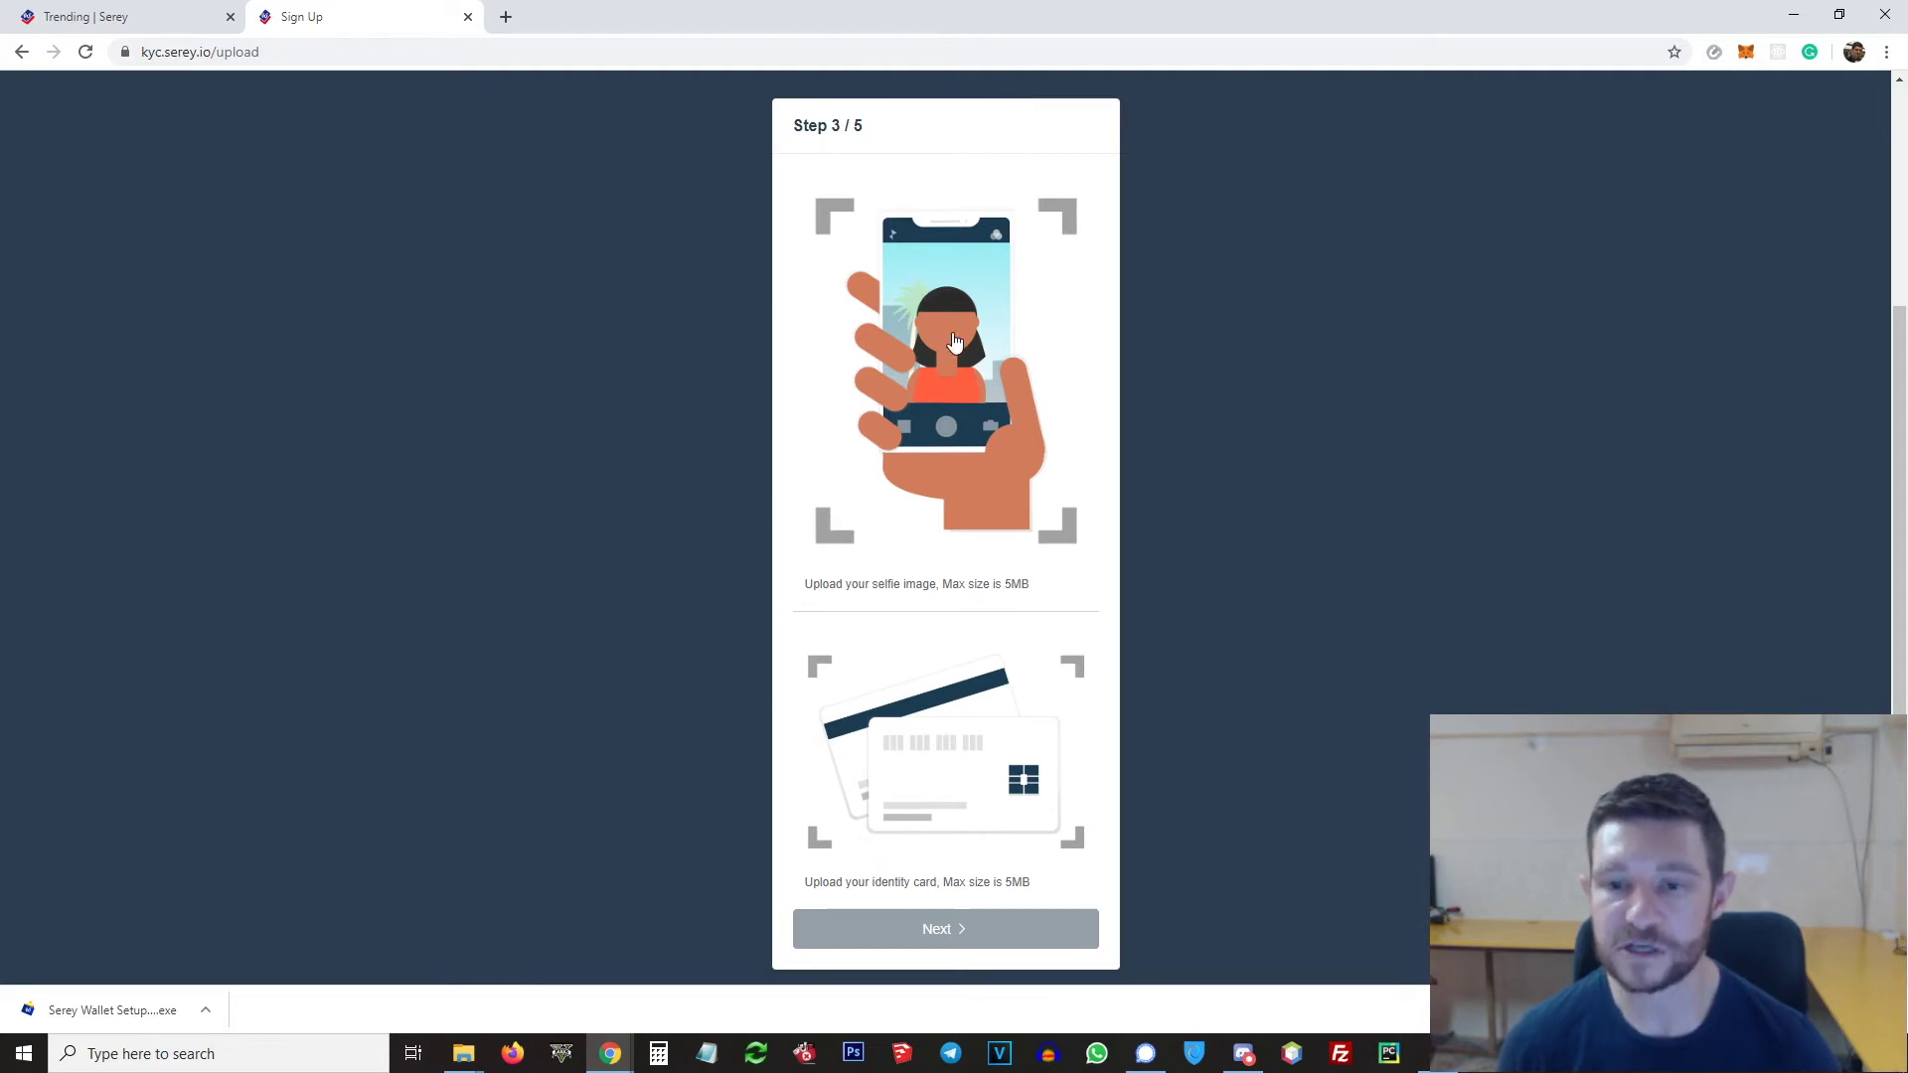
pyautogui.scroll(2, 1048, 656)
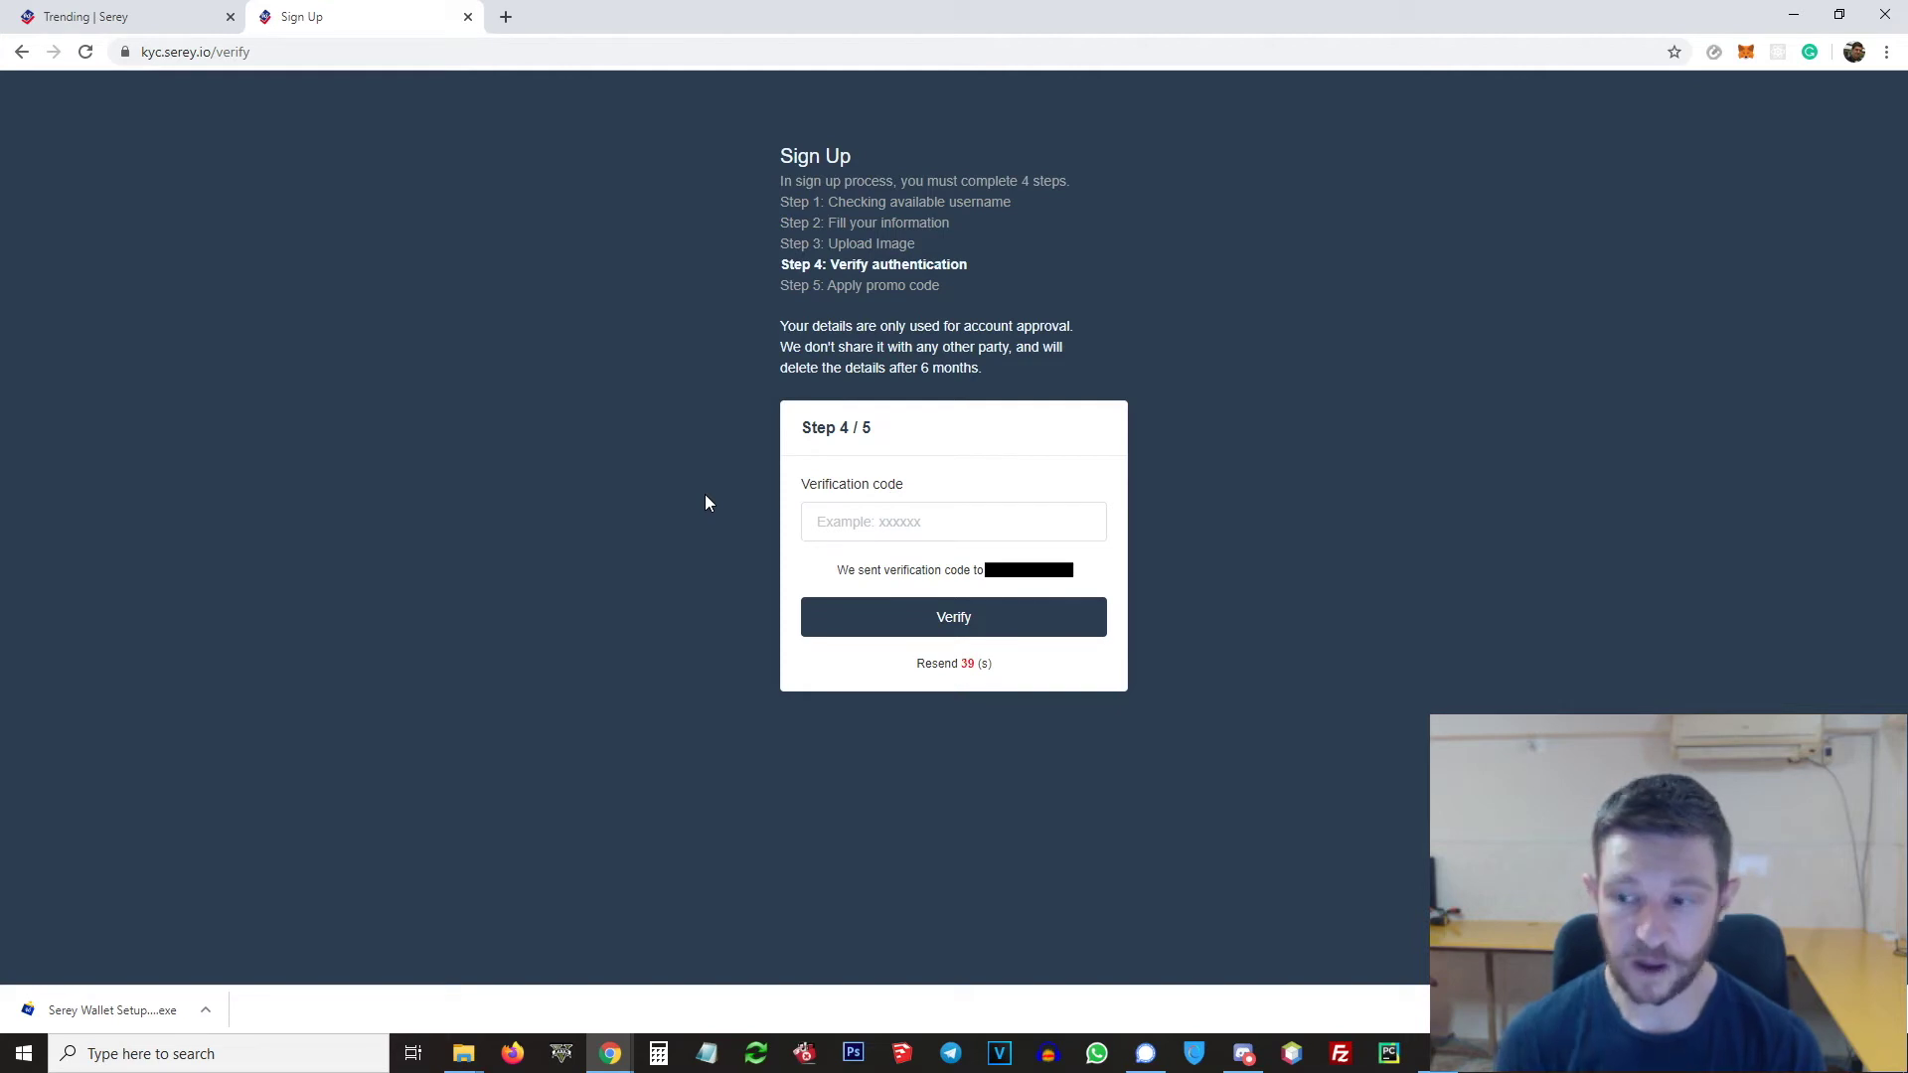
pyautogui.click(936, 514)
pyautogui.hotkey('ctrl', 'v')
pyautogui.click(970, 625)
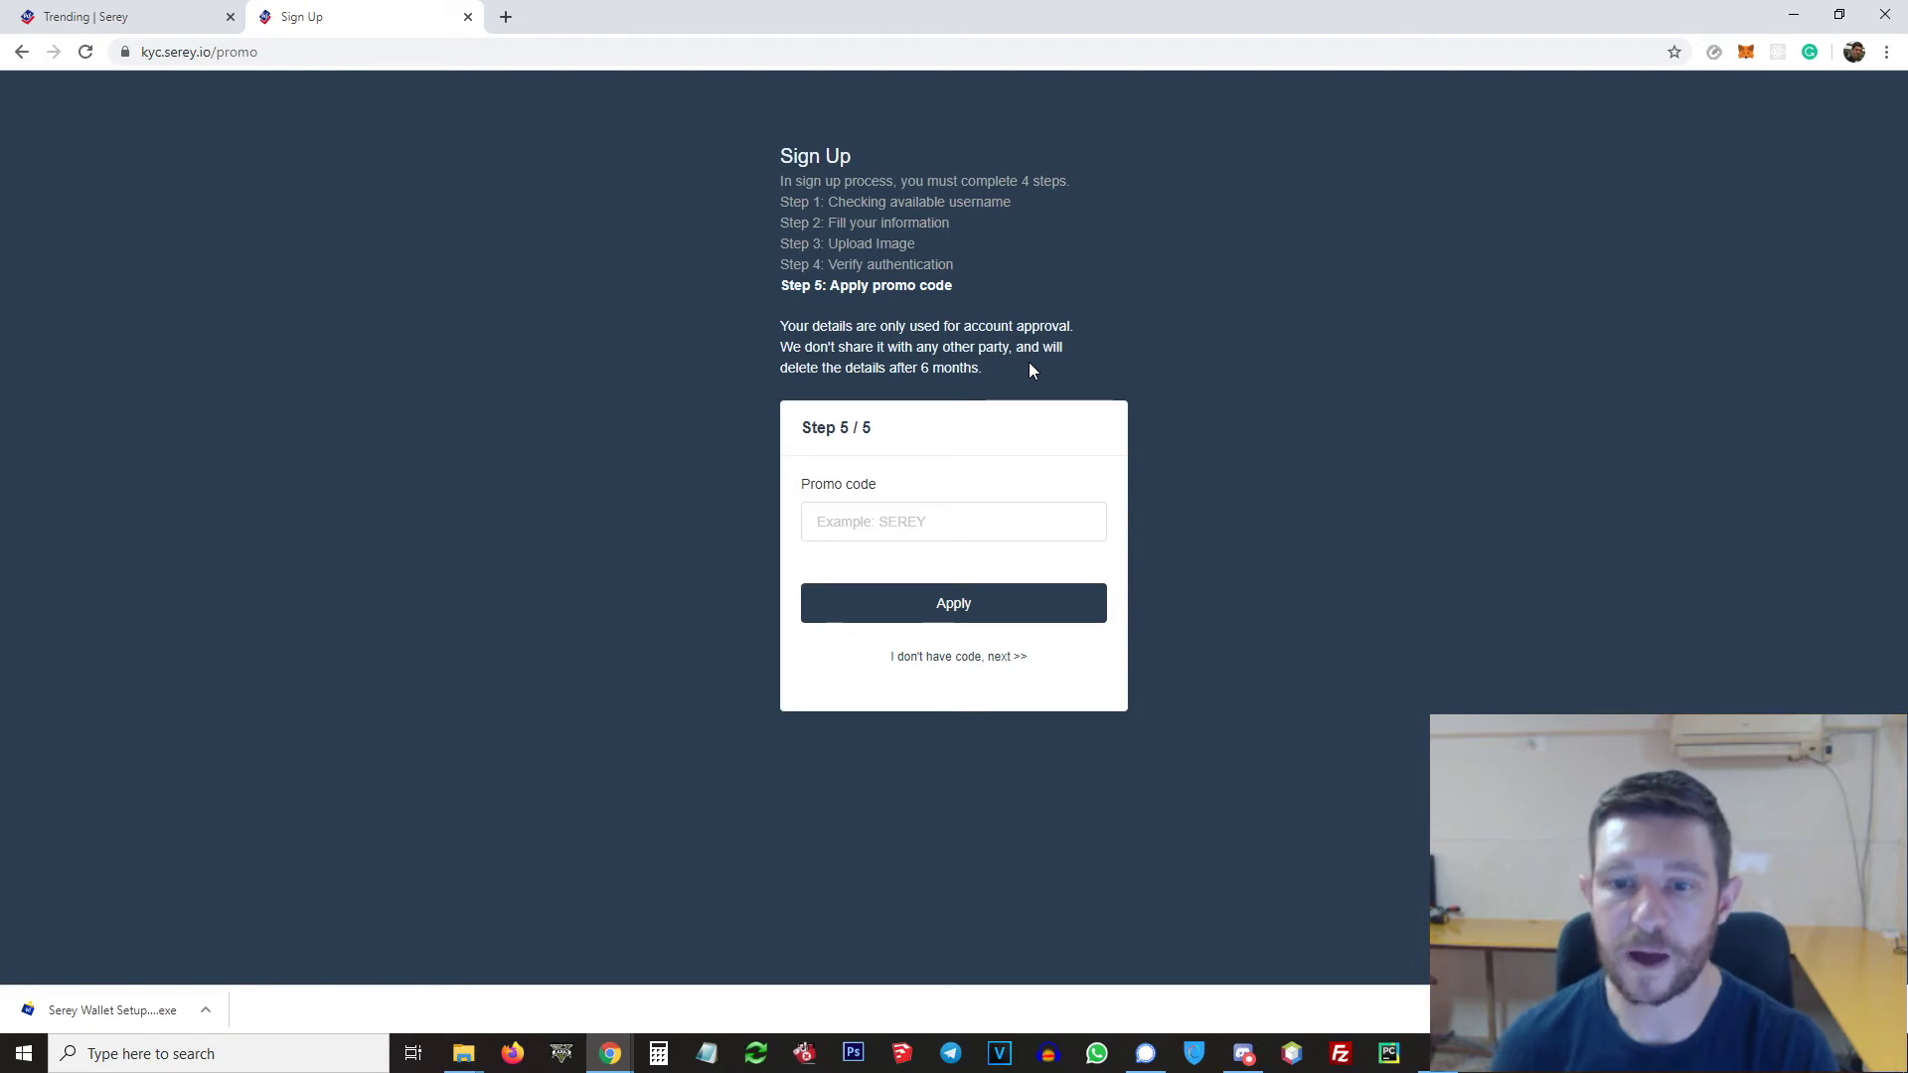
# Step: Apply the promo code 'SEREY' and submit the final sign-up step
pyautogui.click(969, 521)
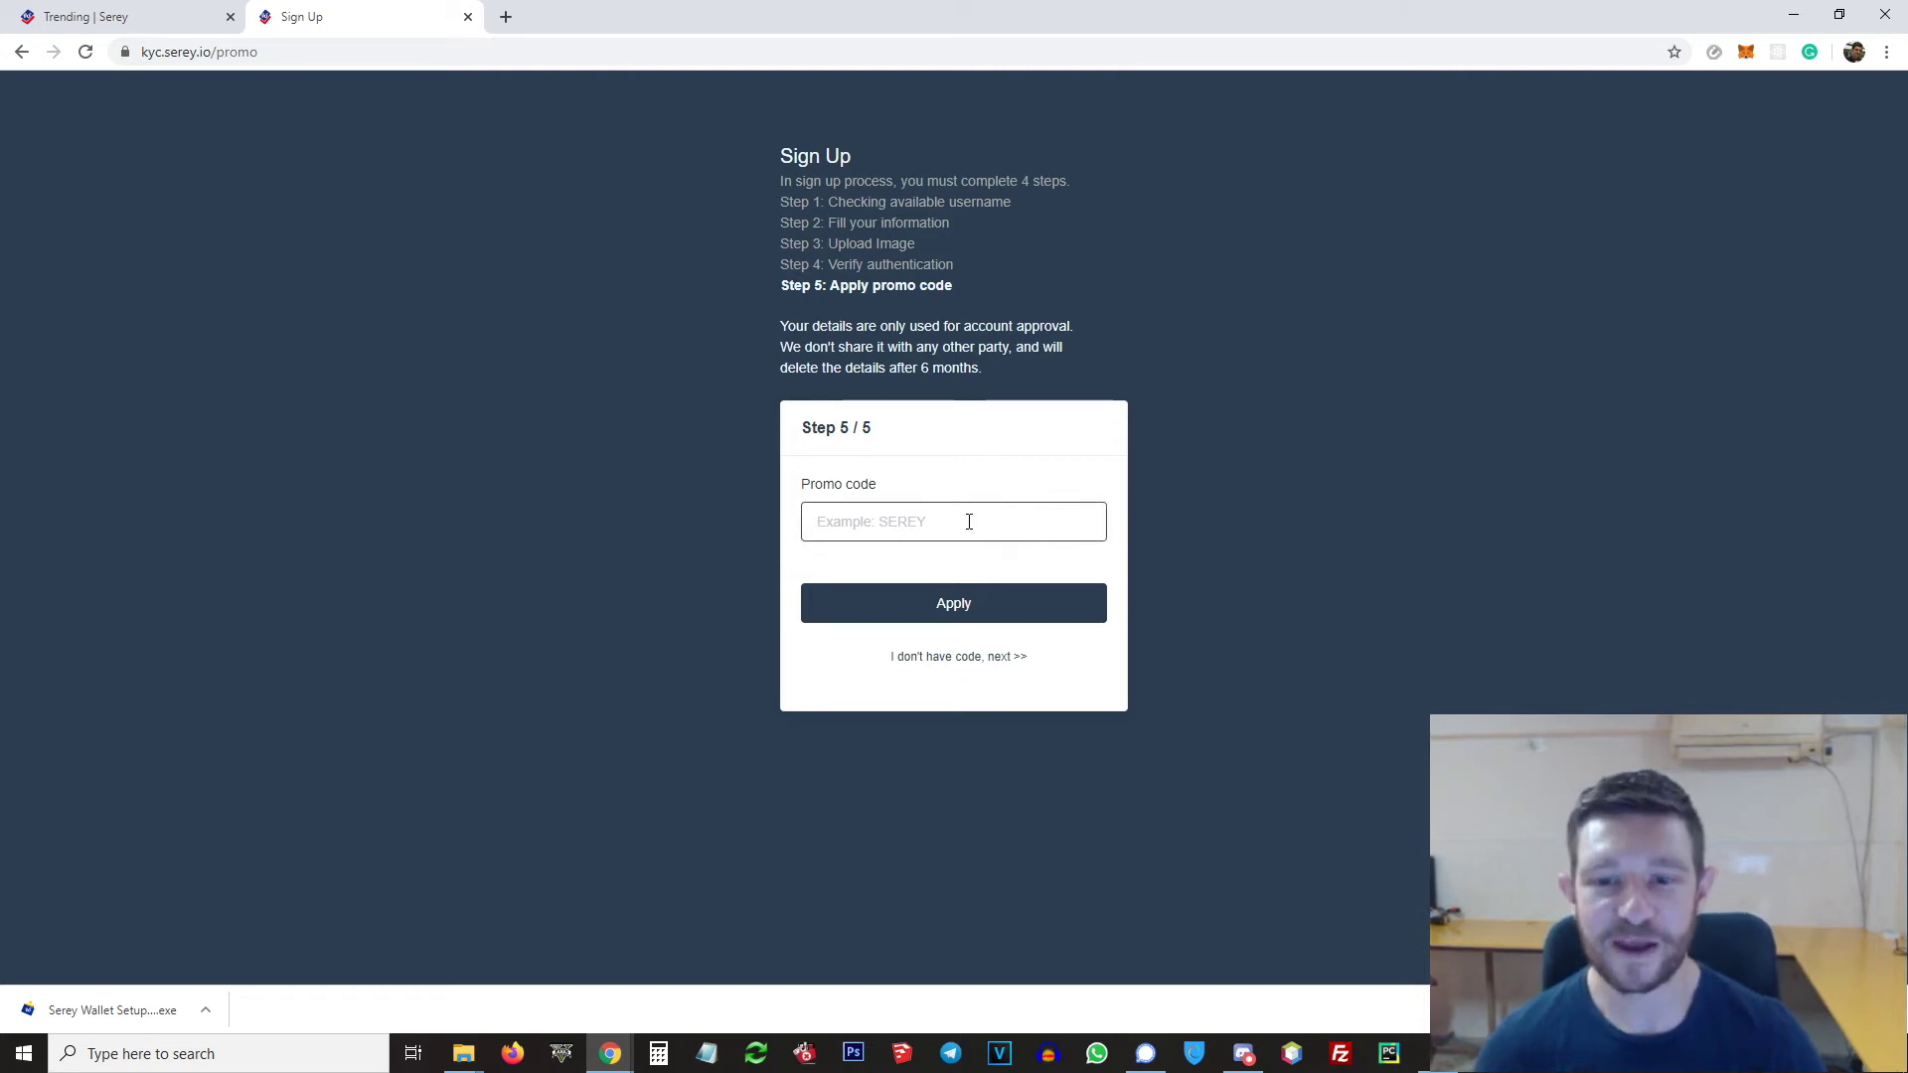
pyautogui.write('SEREY')
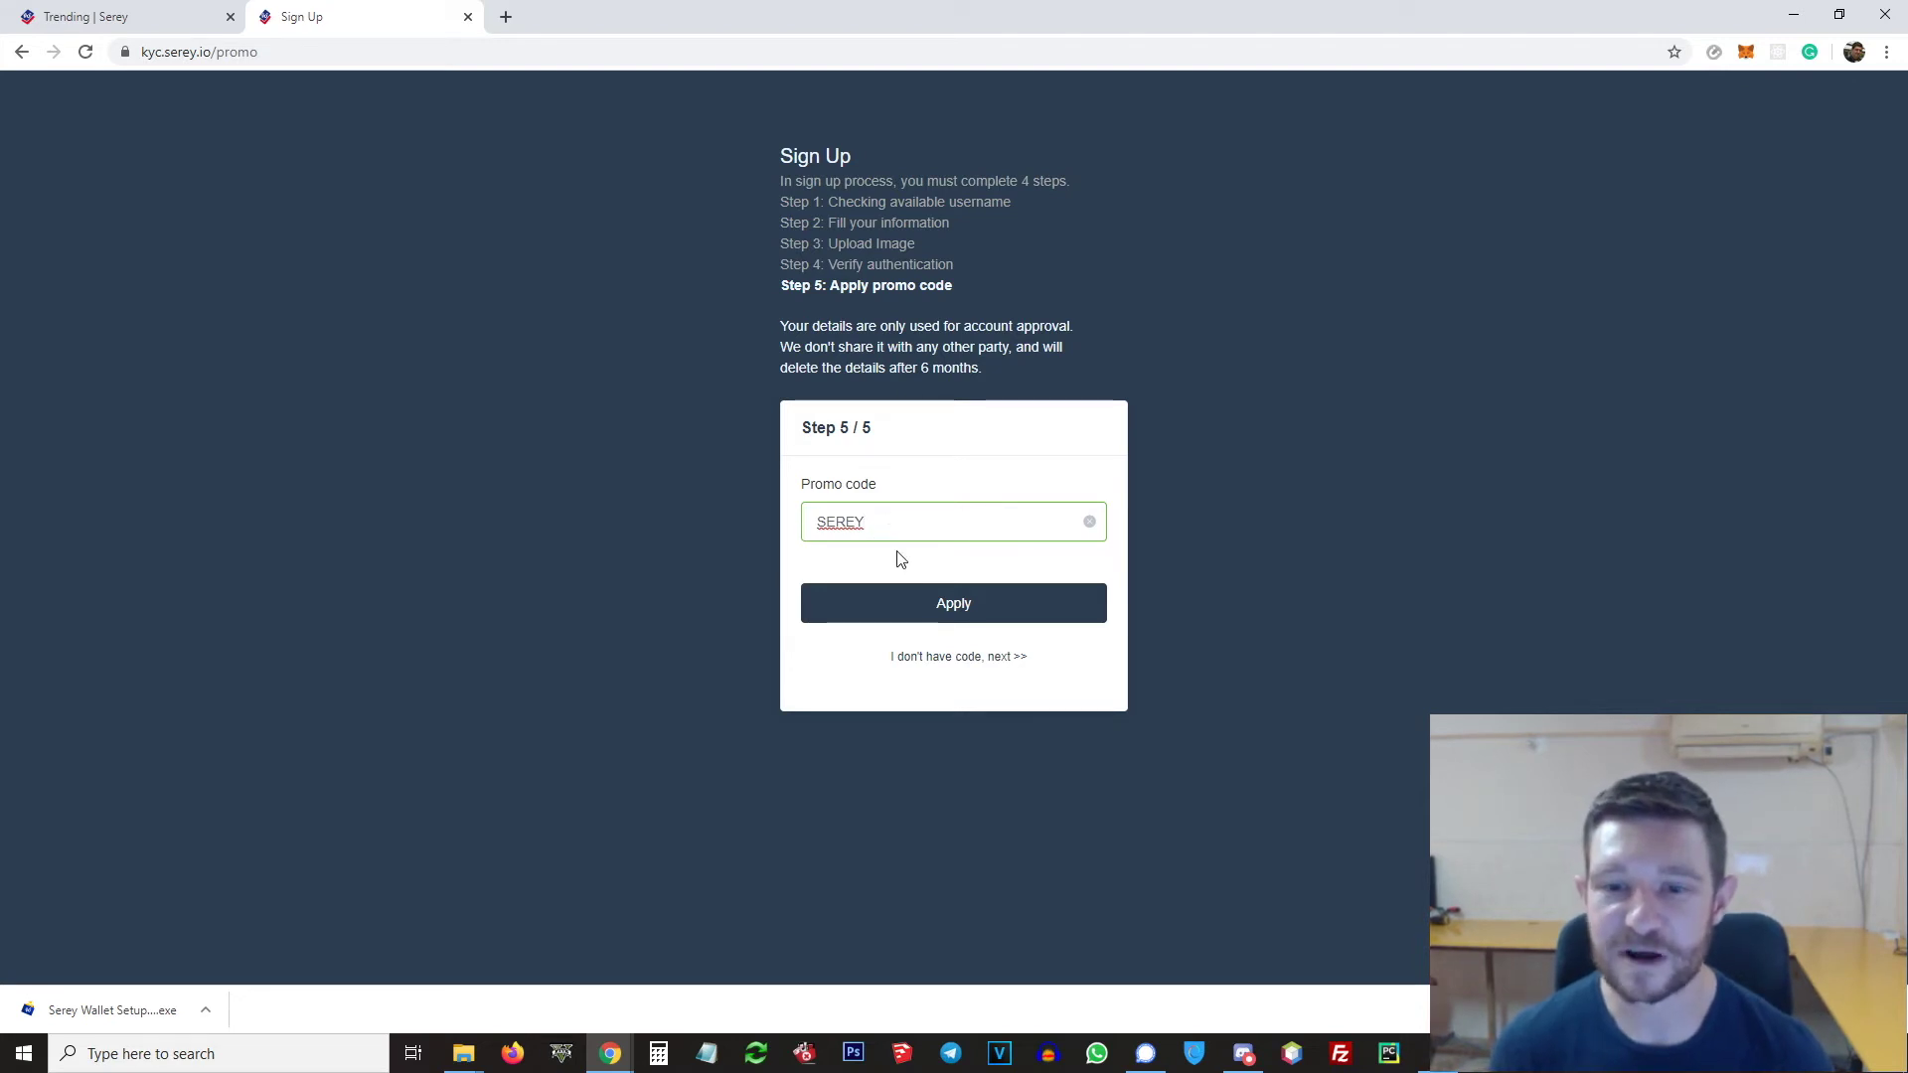
pyautogui.click(952, 605)
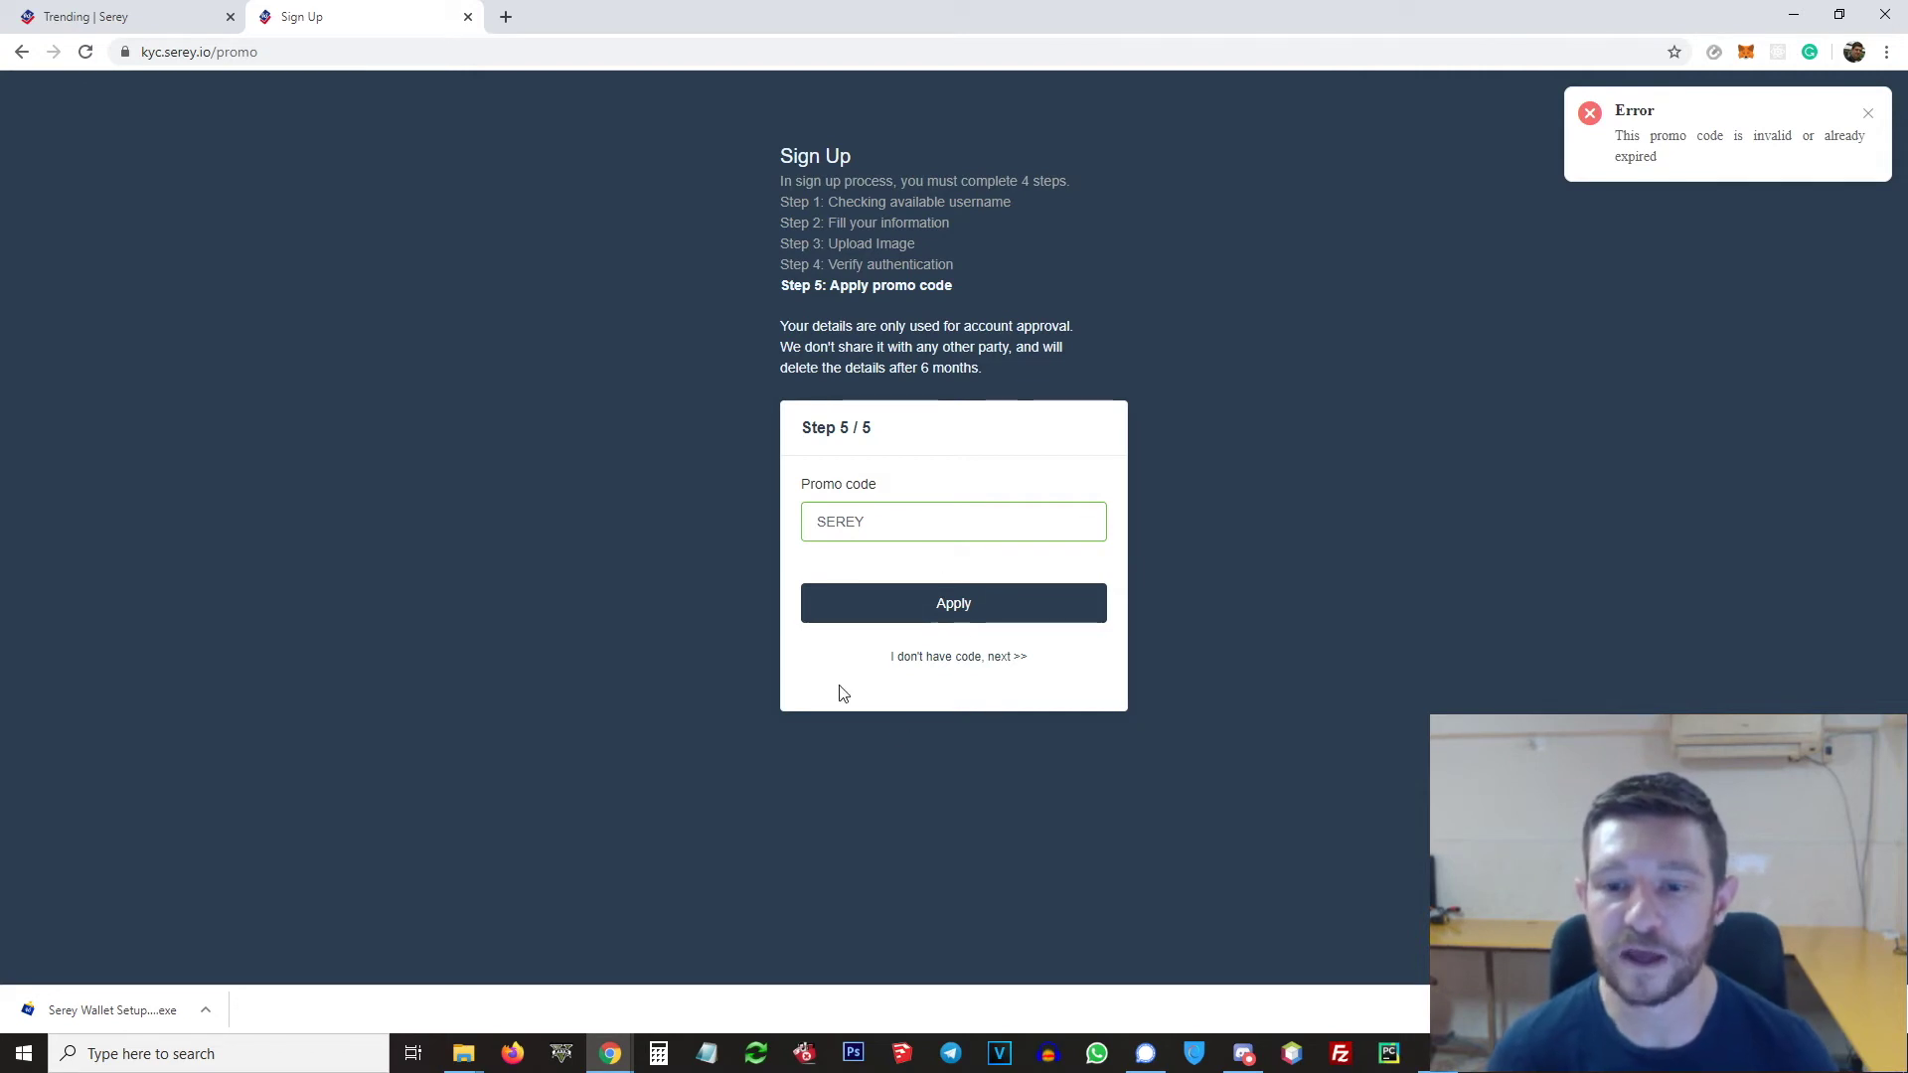
pyautogui.click(1001, 622)
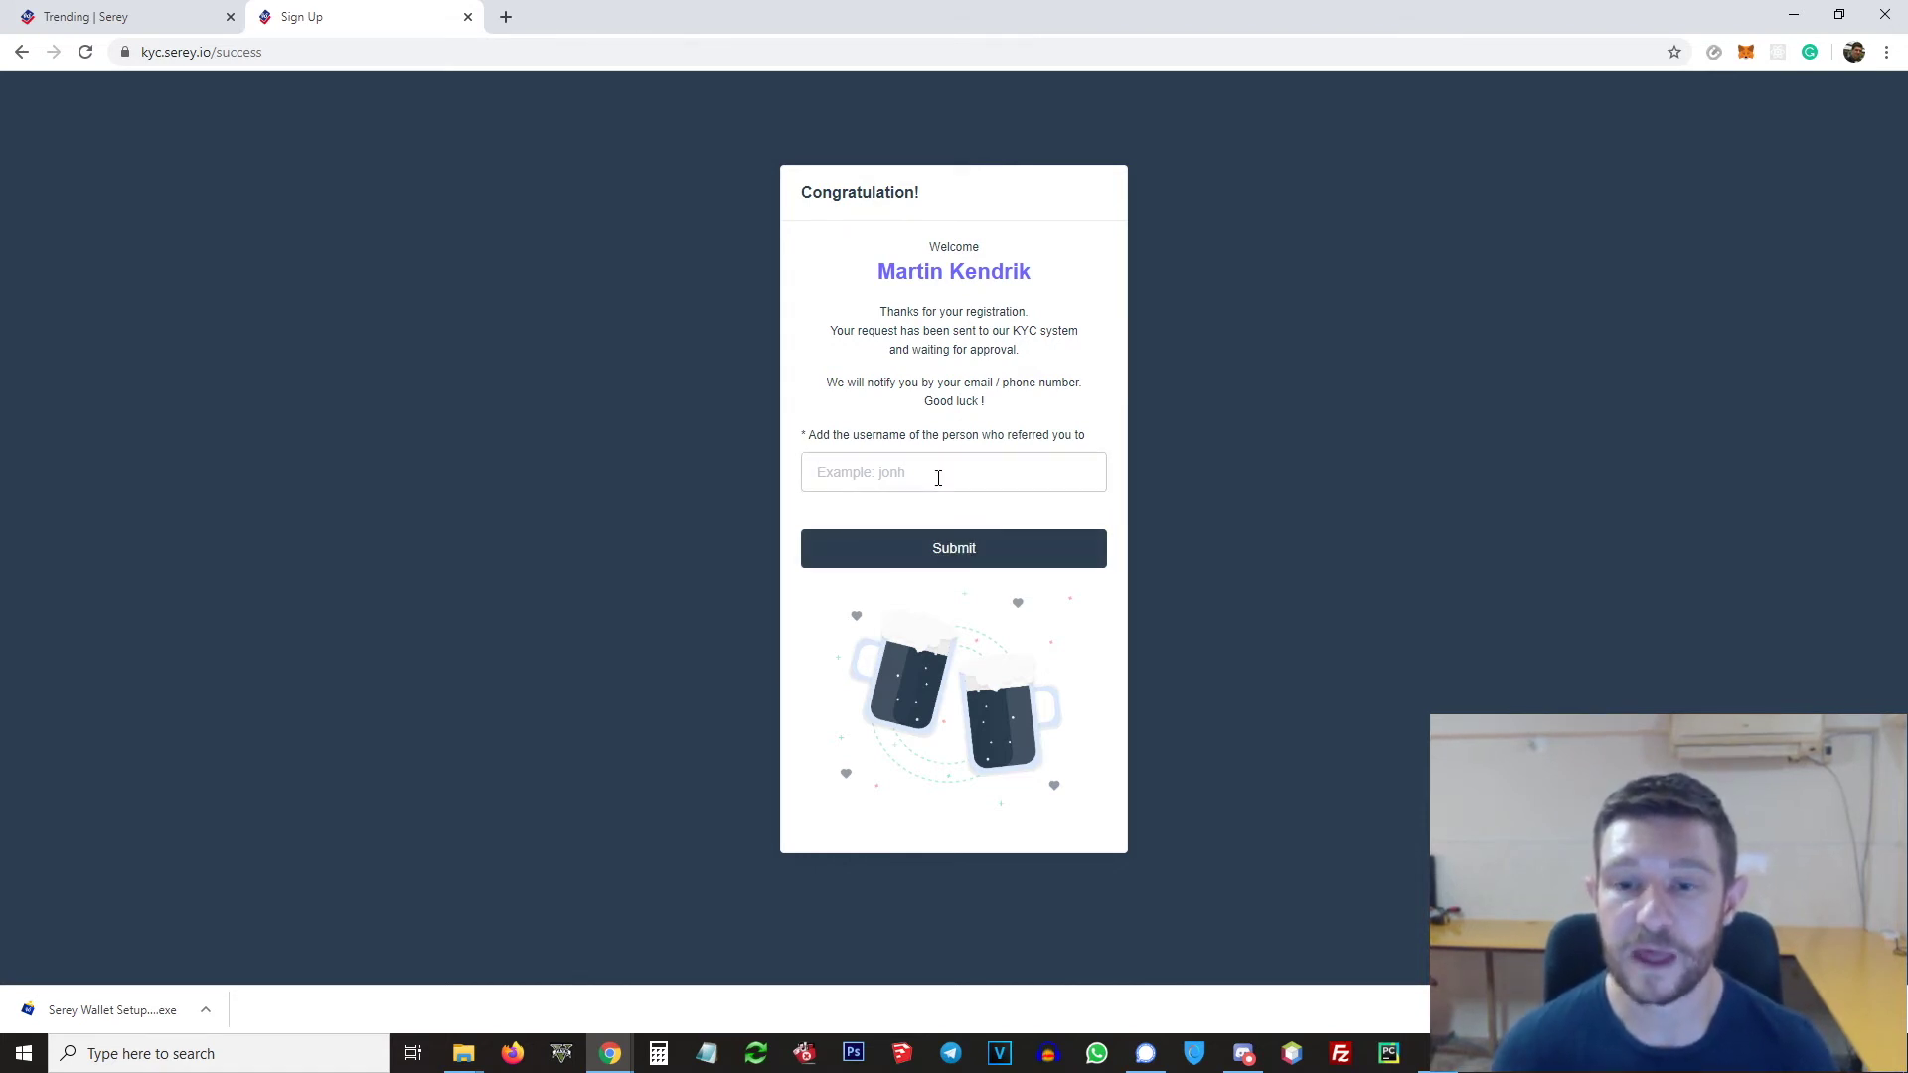
# Step: Submit the Congratulation page without a referrer username
pyautogui.click(878, 472)
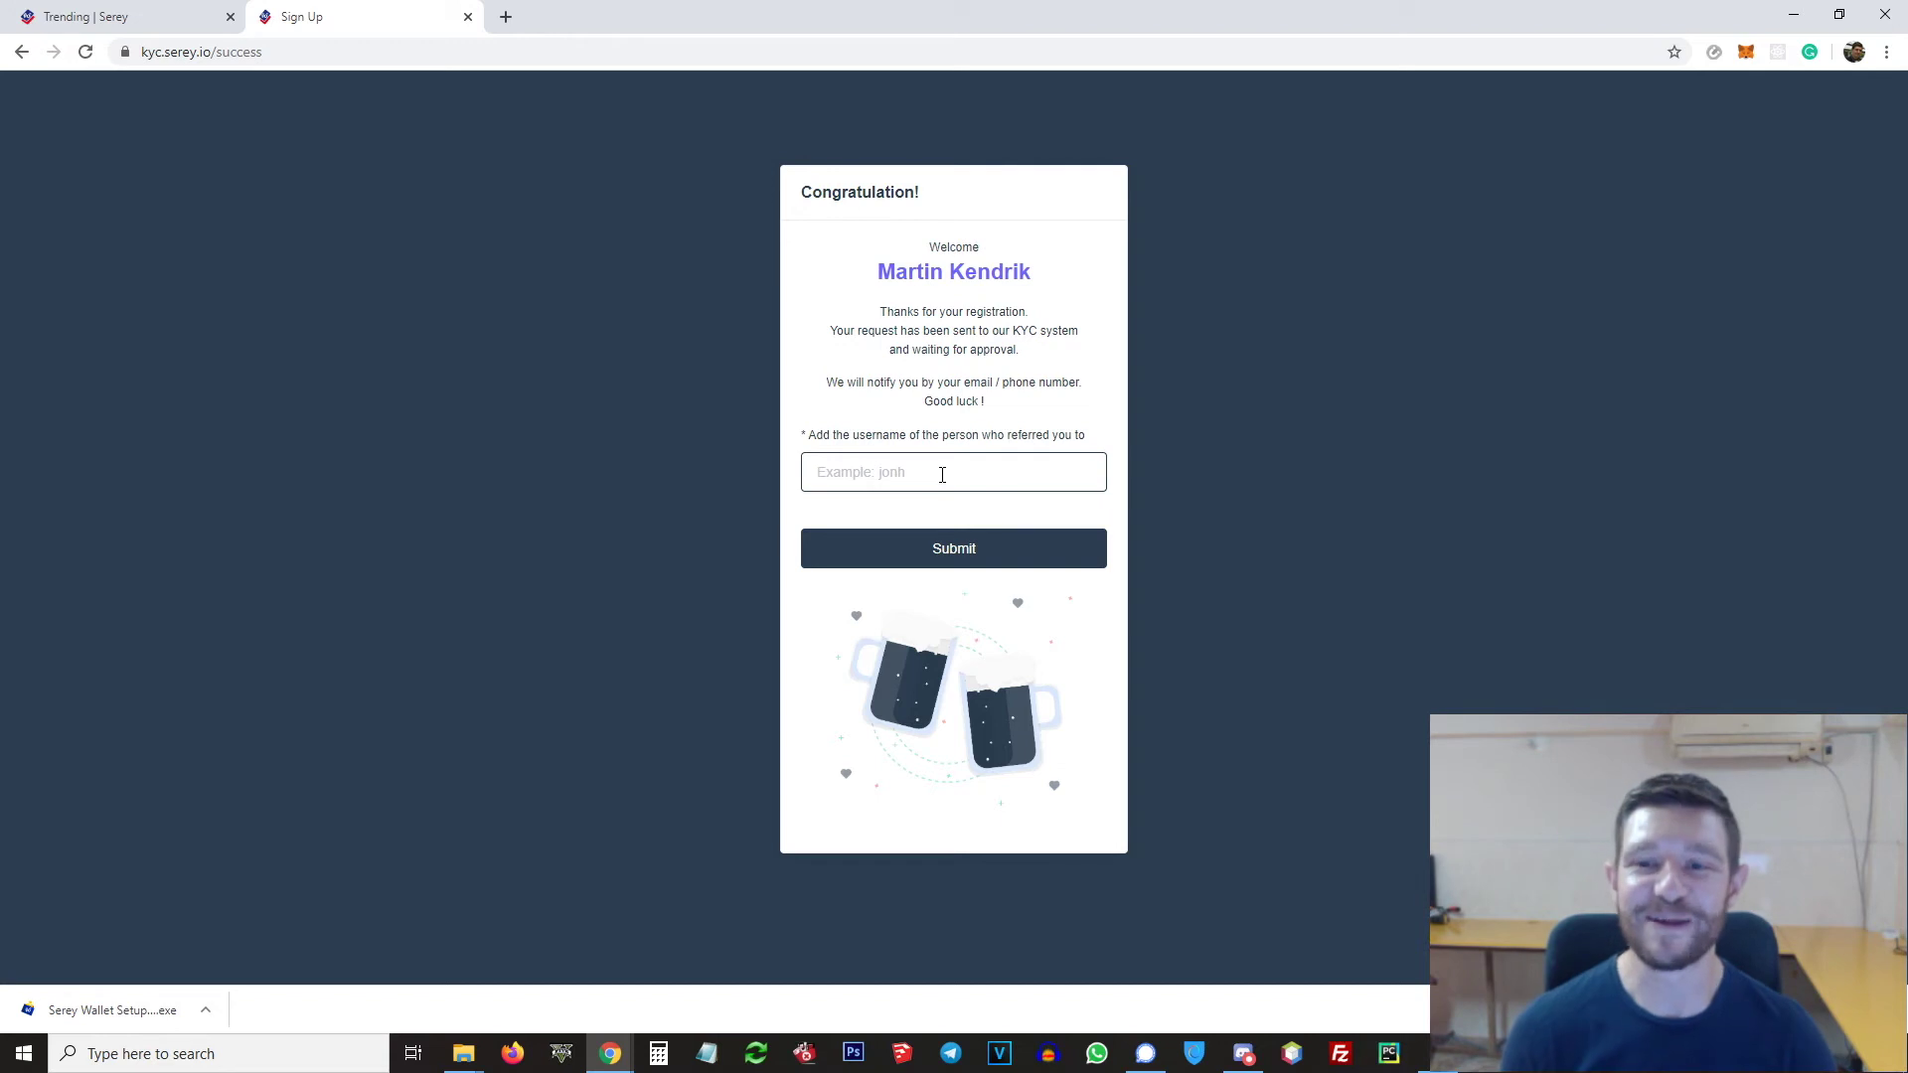
pyautogui.click(1024, 558)
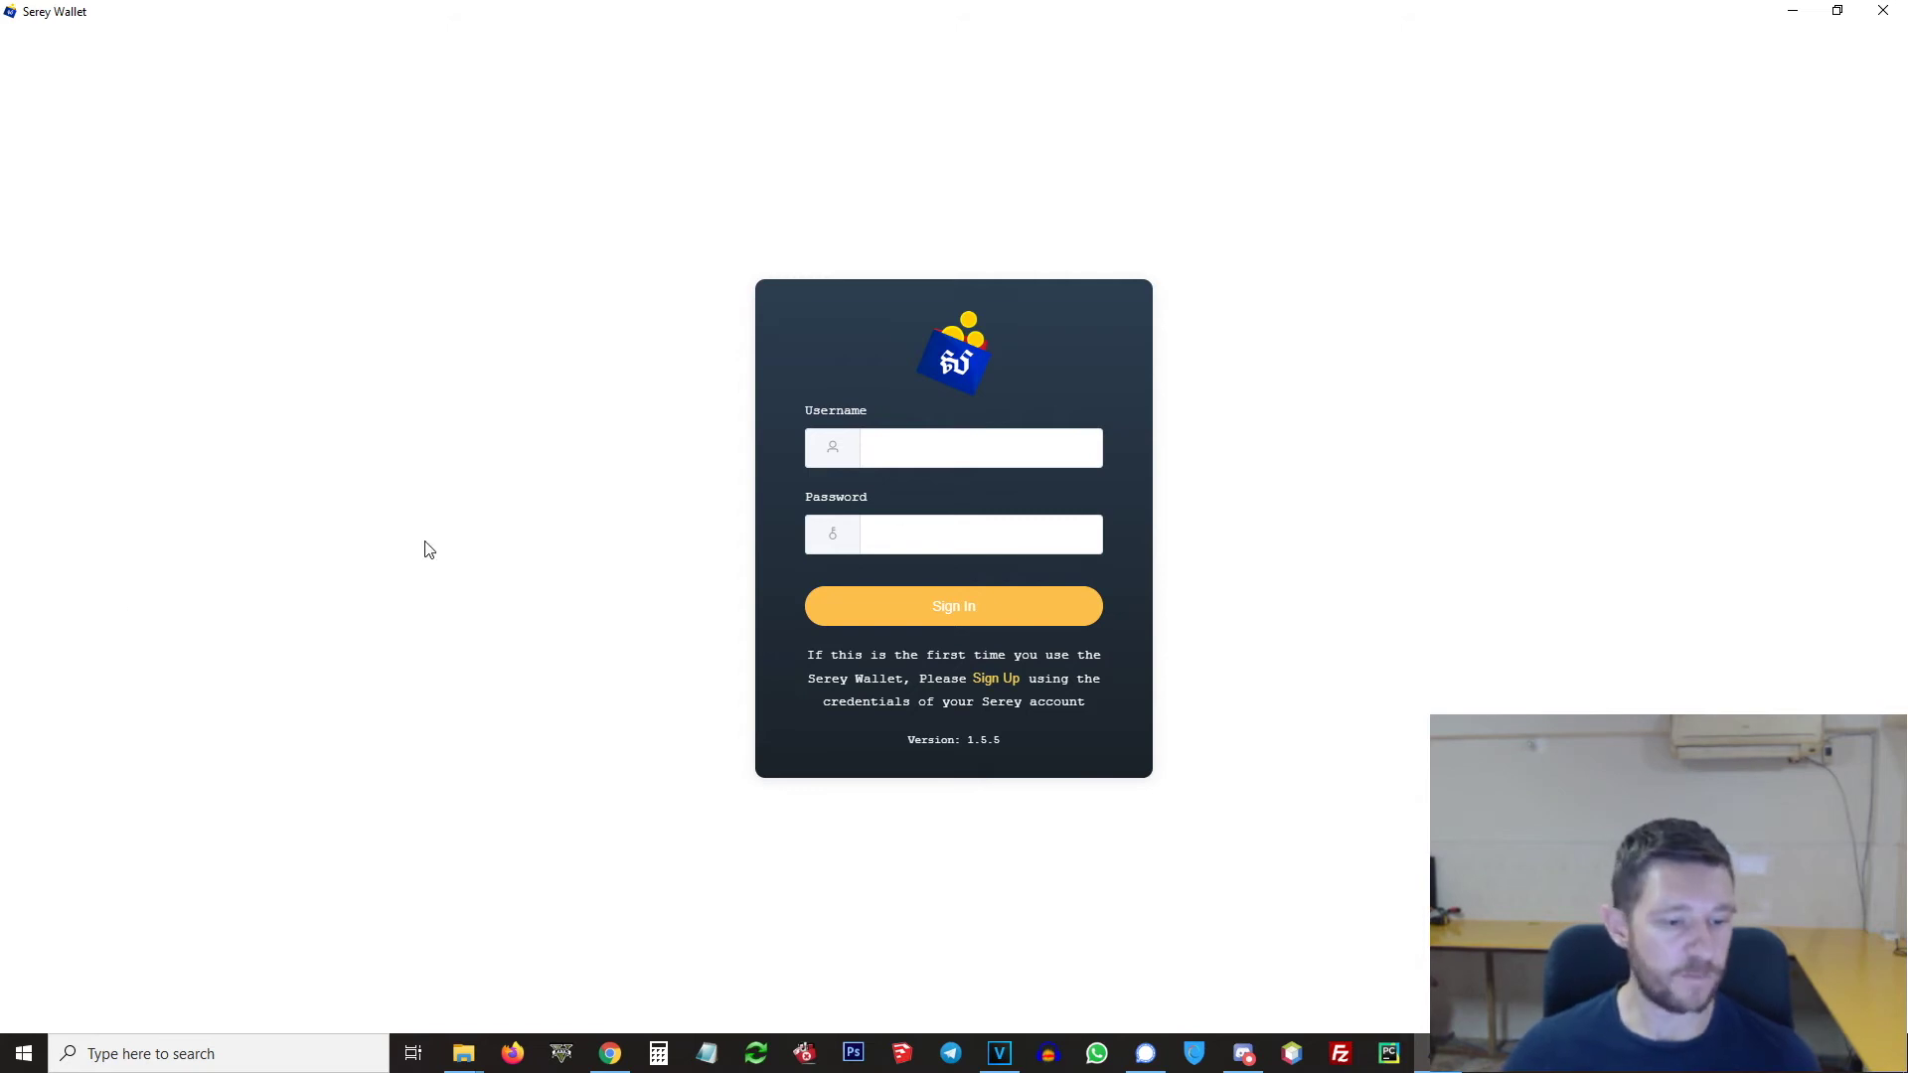
# Step: Bring the Chrome sign-up window back on screen and maximize it
pyautogui.click(610, 1053)
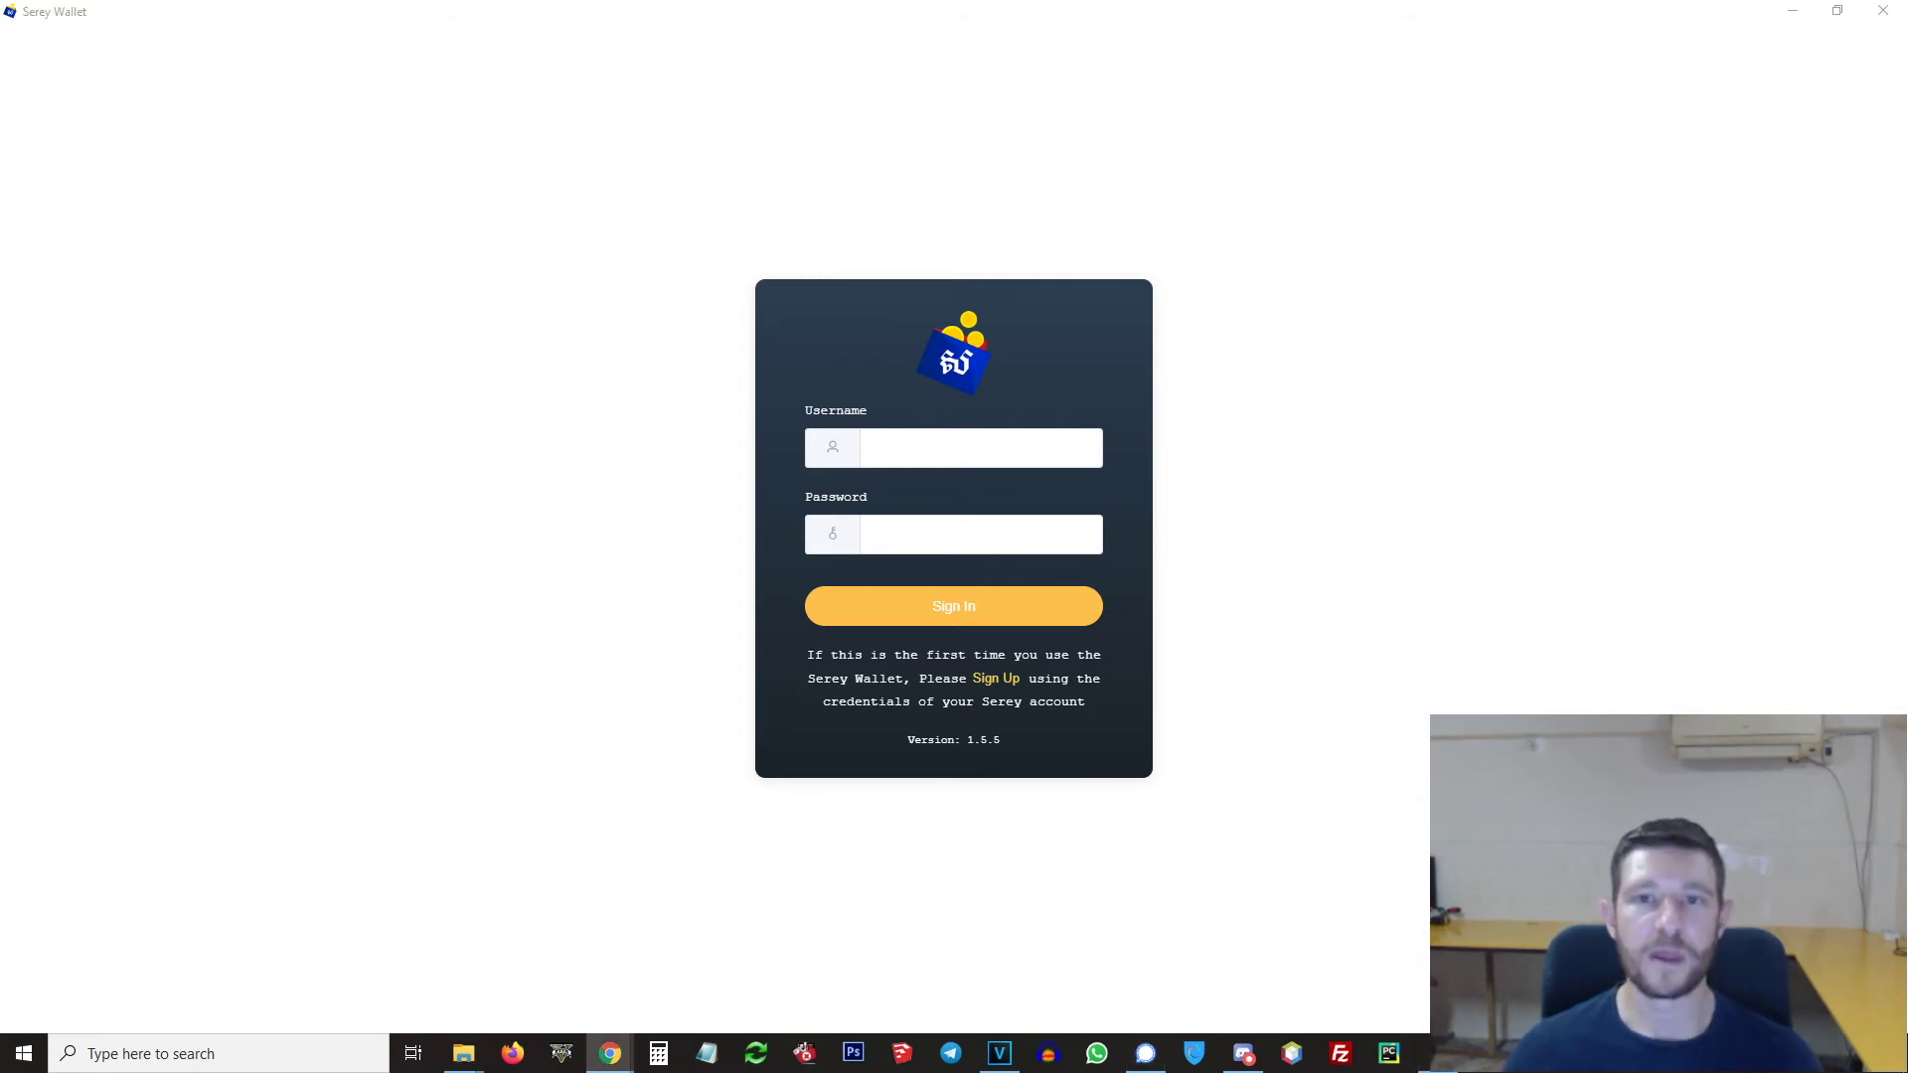
pyautogui.moveTo(0, 12); pyautogui.dragTo(1000, 41)
pyautogui.click(1308, 30)
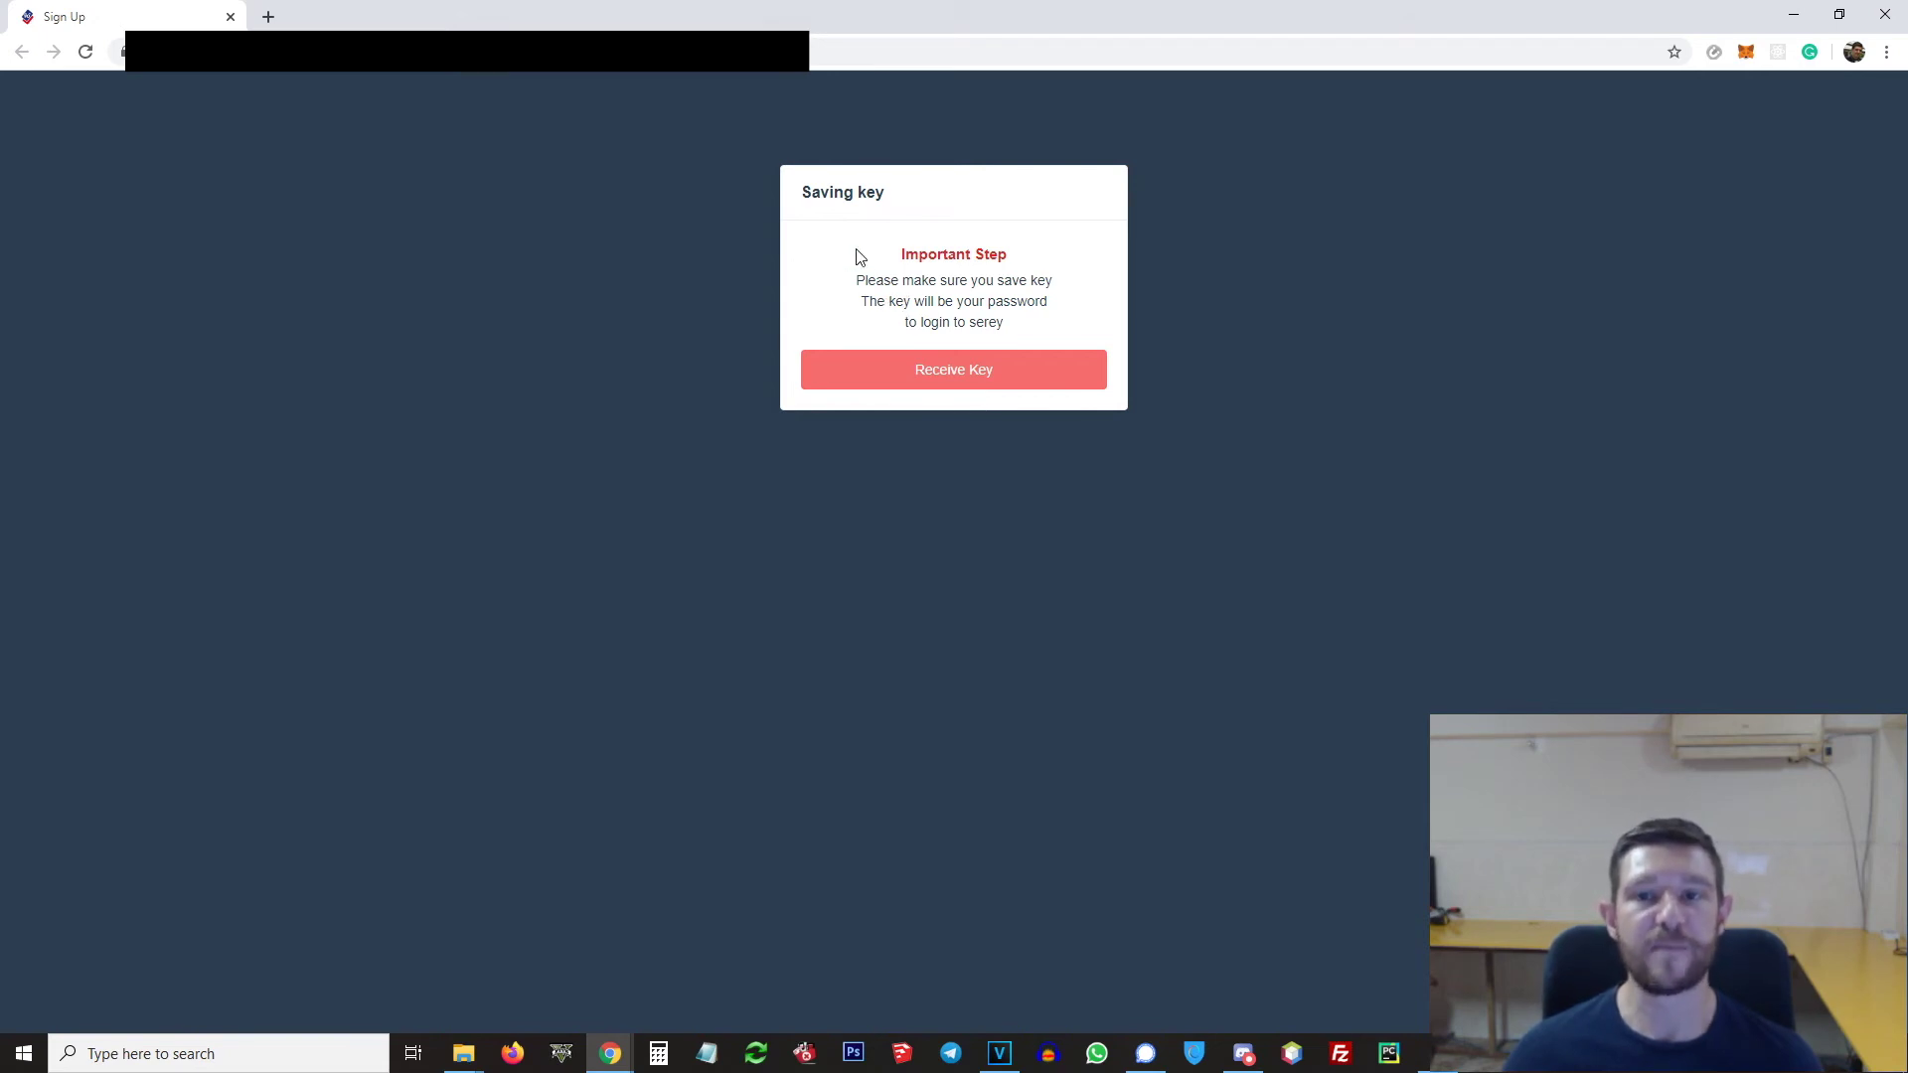
# Step: Save the account key as key.txt and continue to serey.io
pyautogui.click(960, 376)
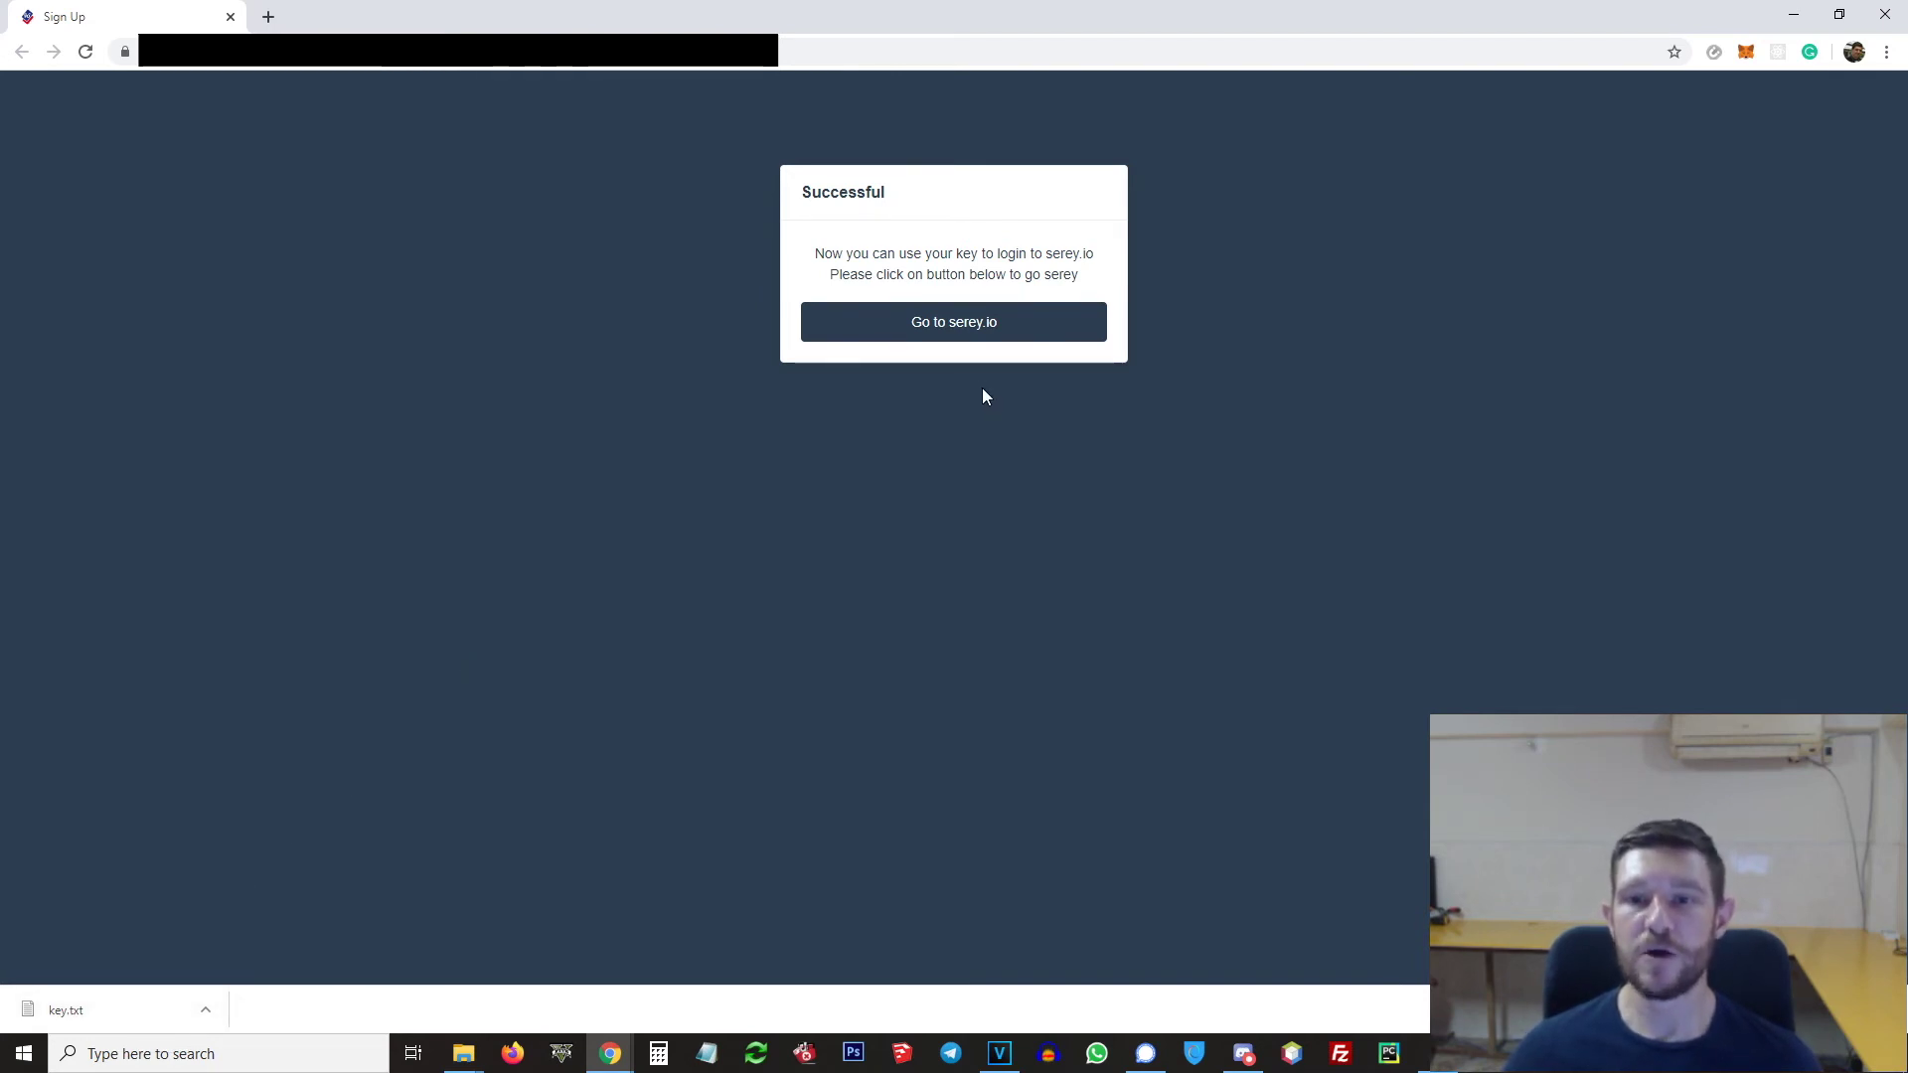
pyautogui.click(942, 326)
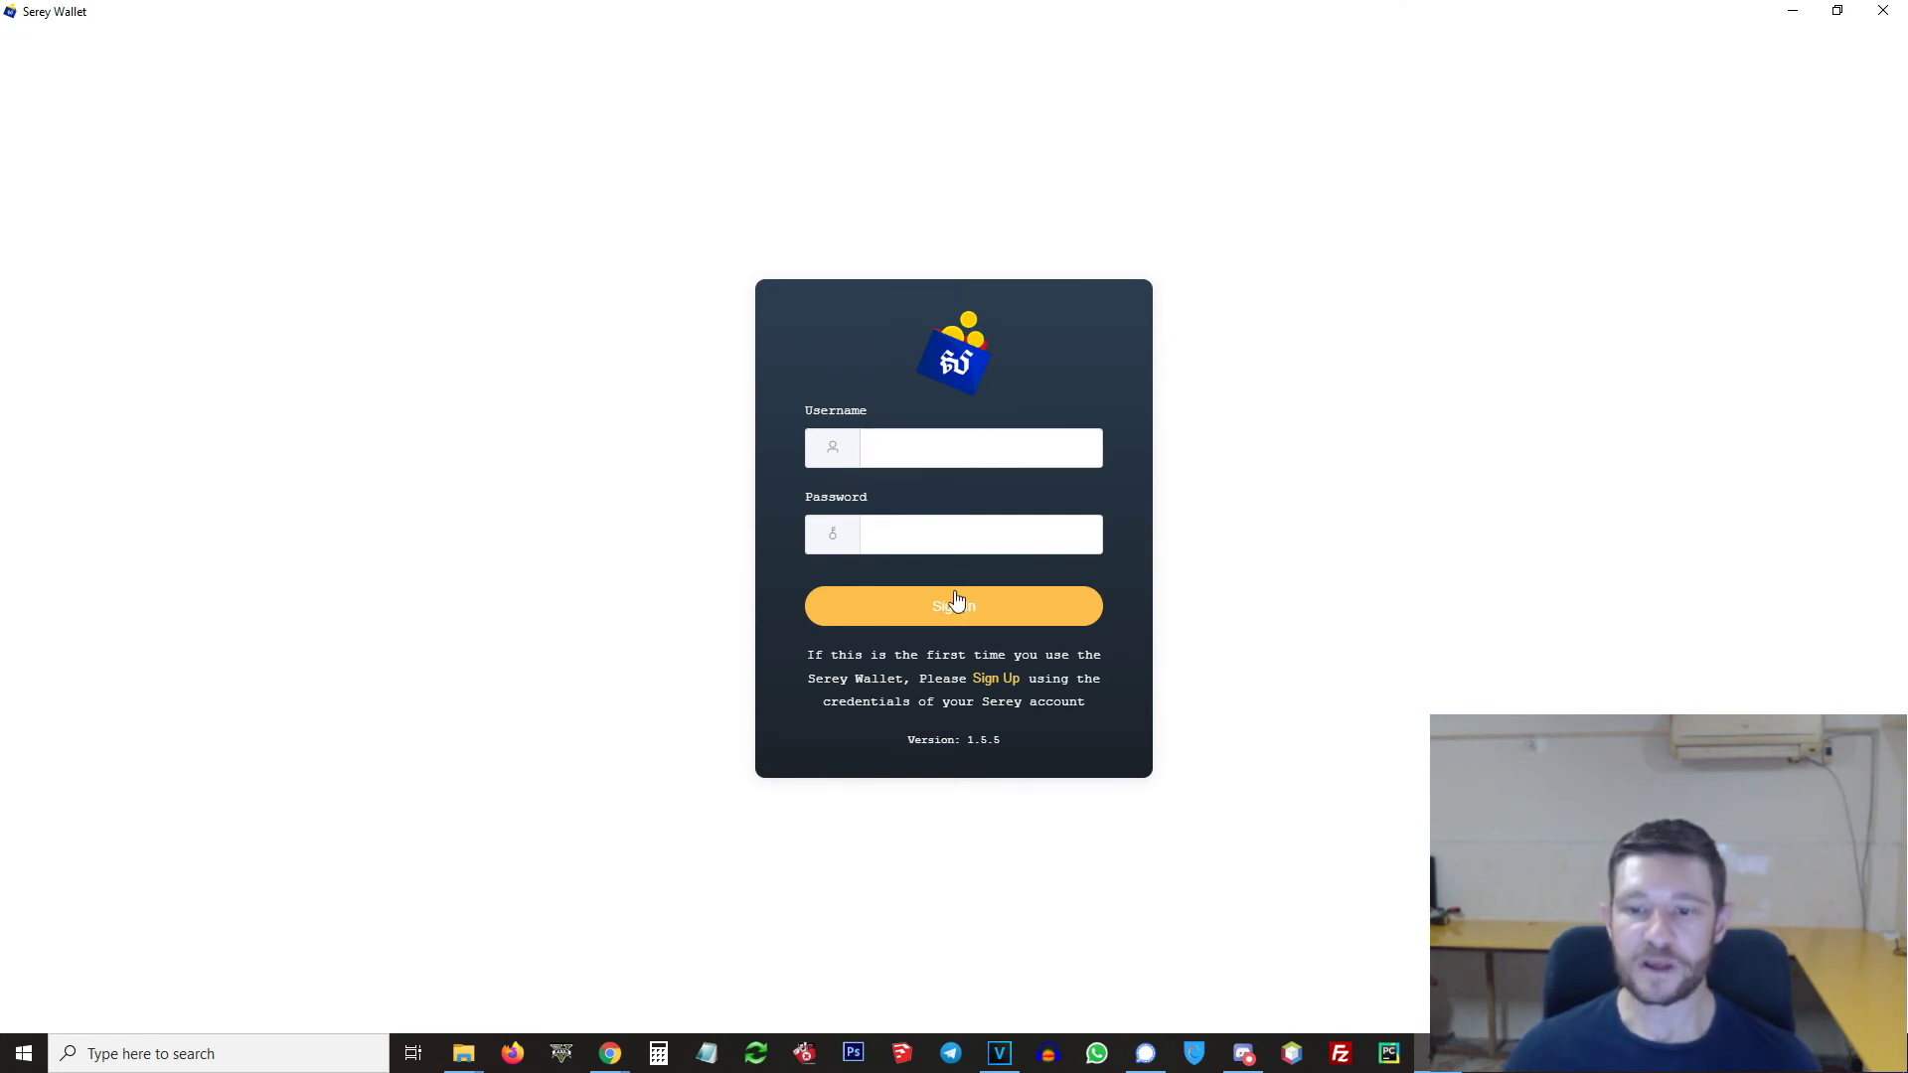
# Step: Sign up in the wallet with the Serey username and key.txt as the Owner key
pyautogui.click(997, 680)
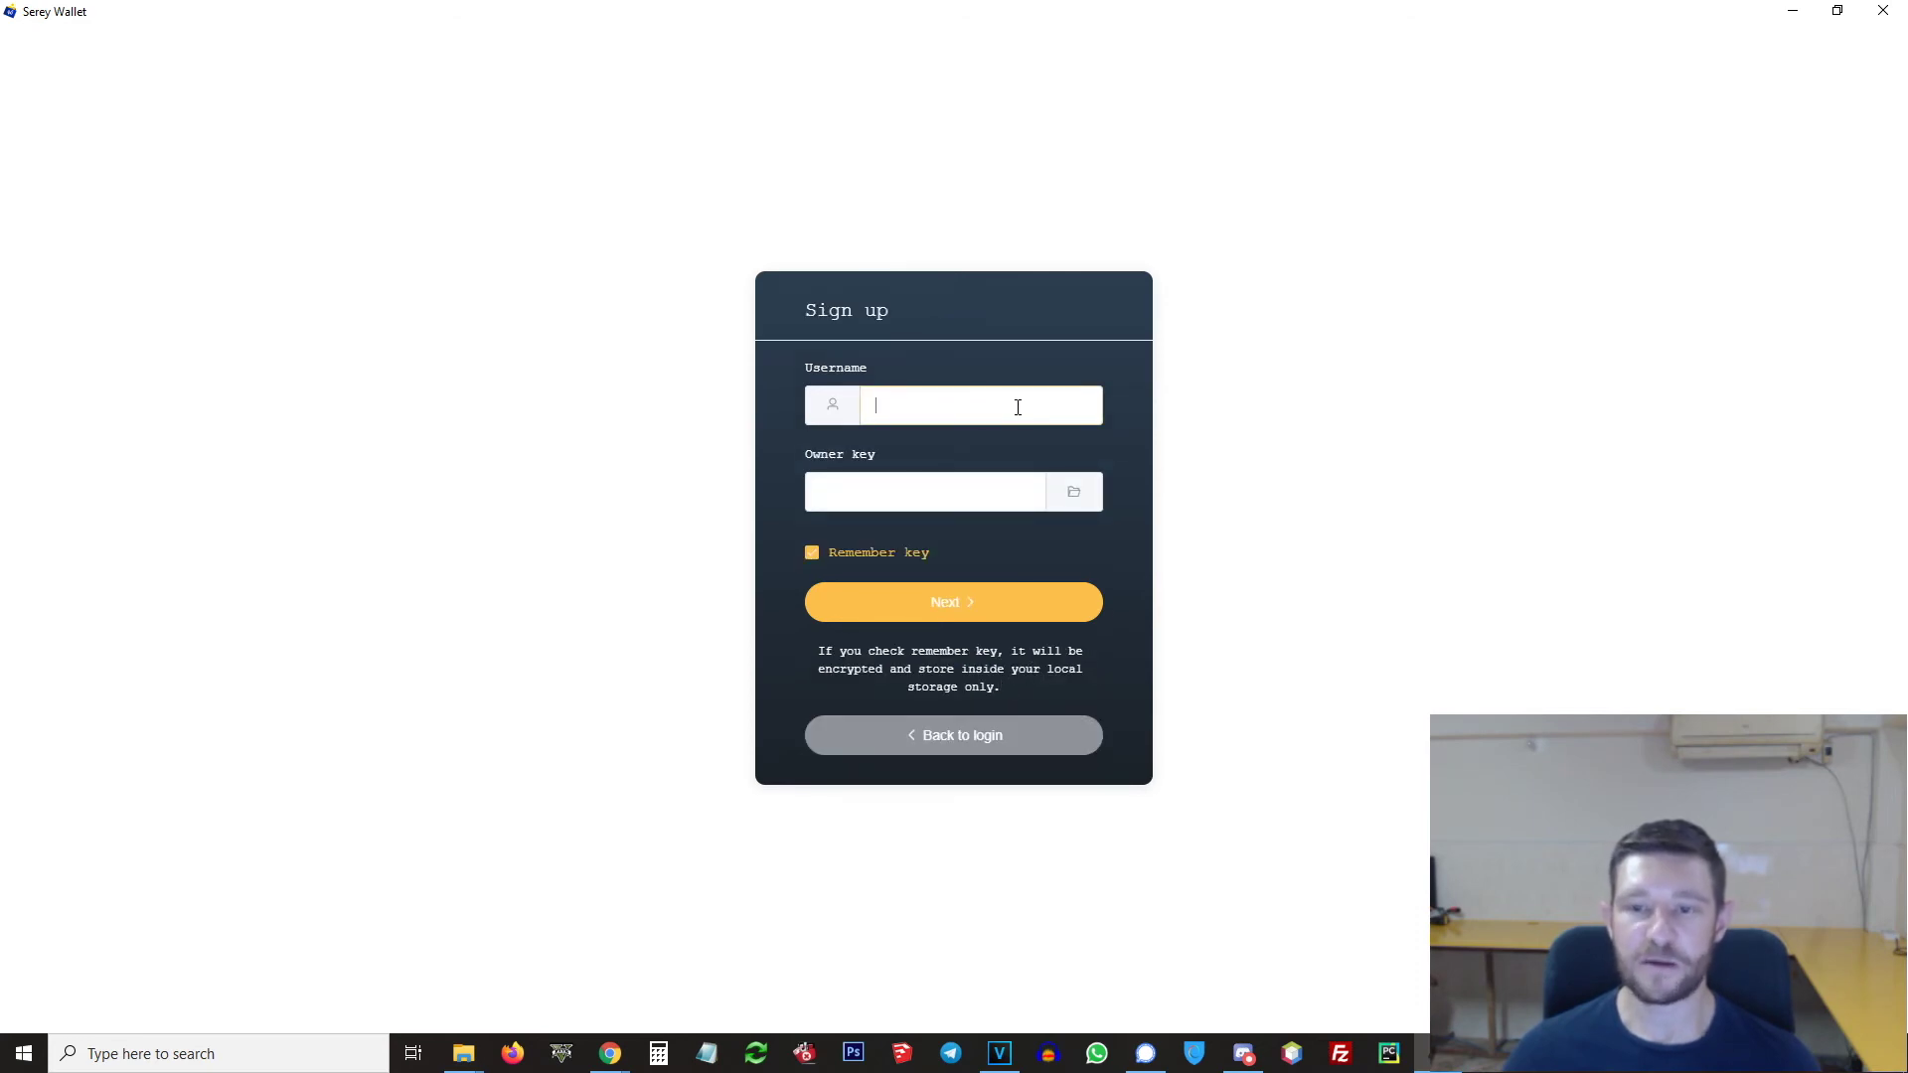
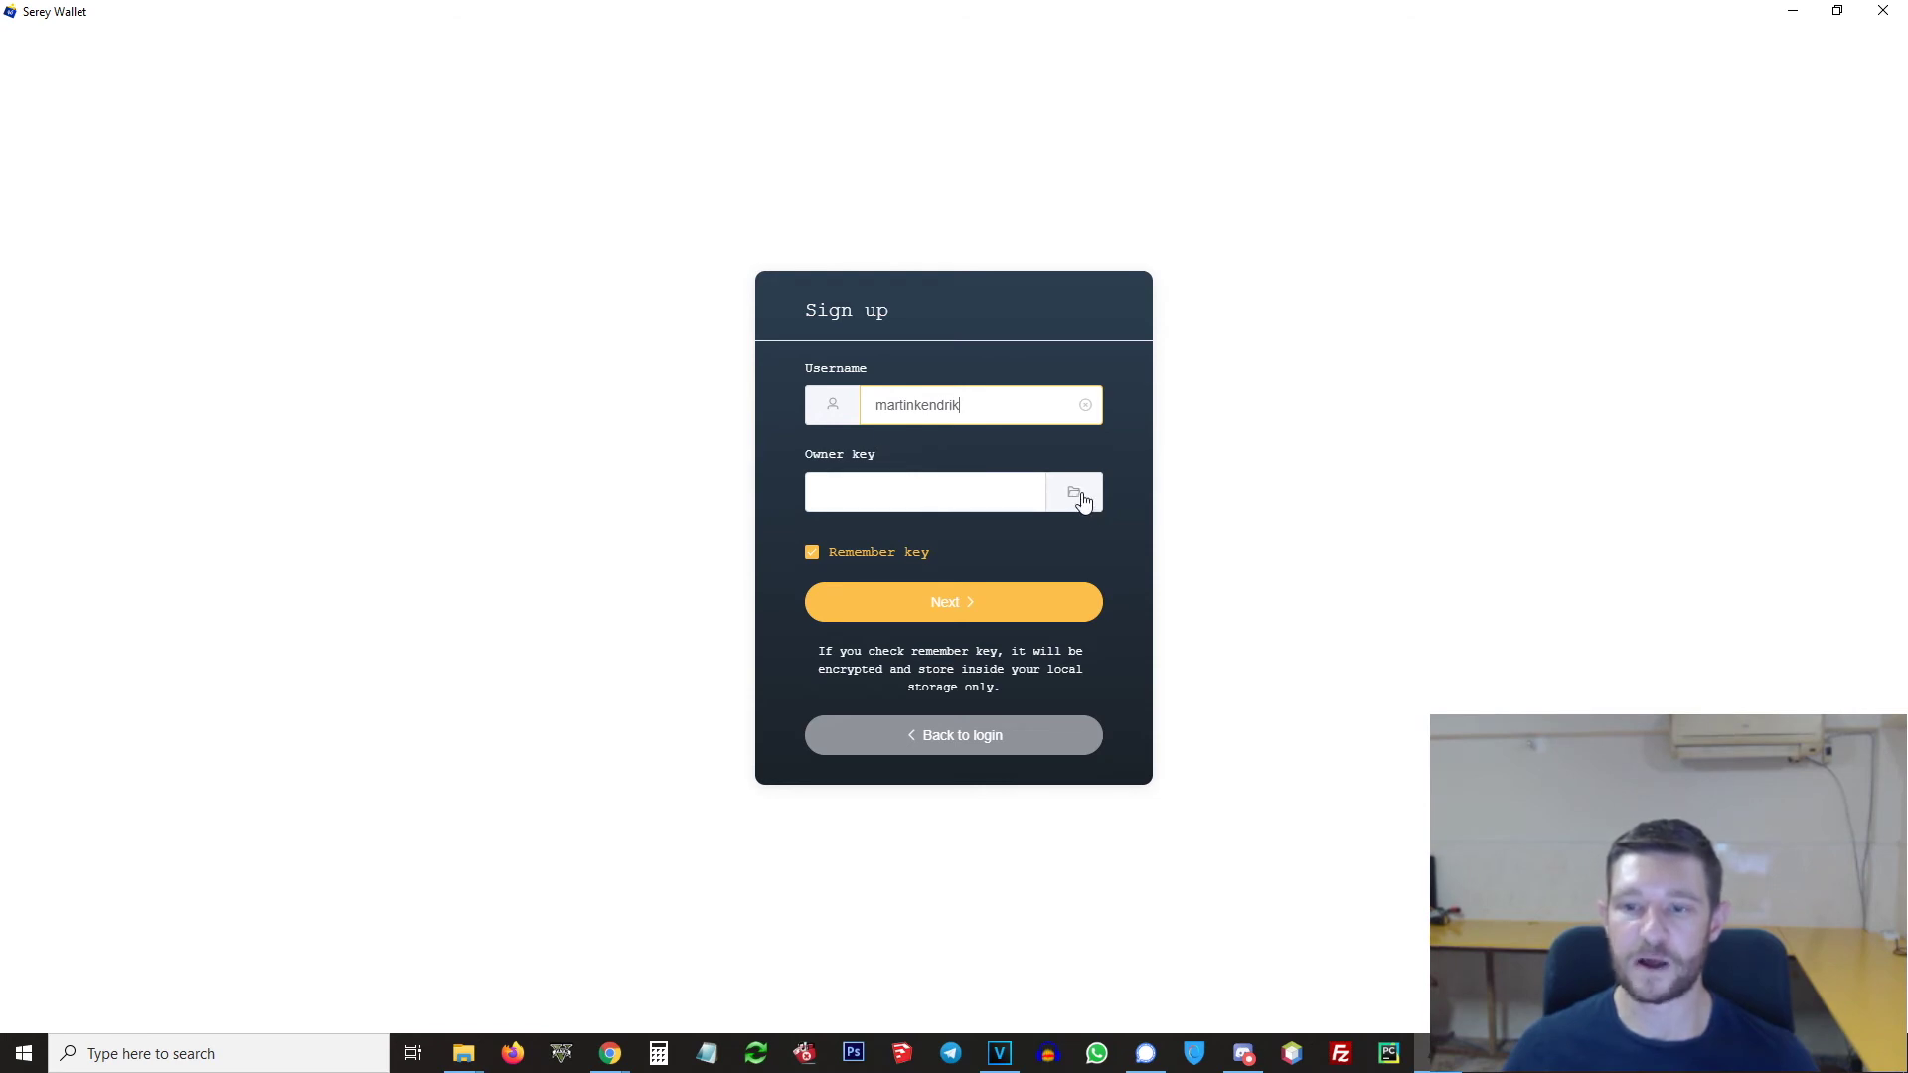
pyautogui.click(1082, 503)
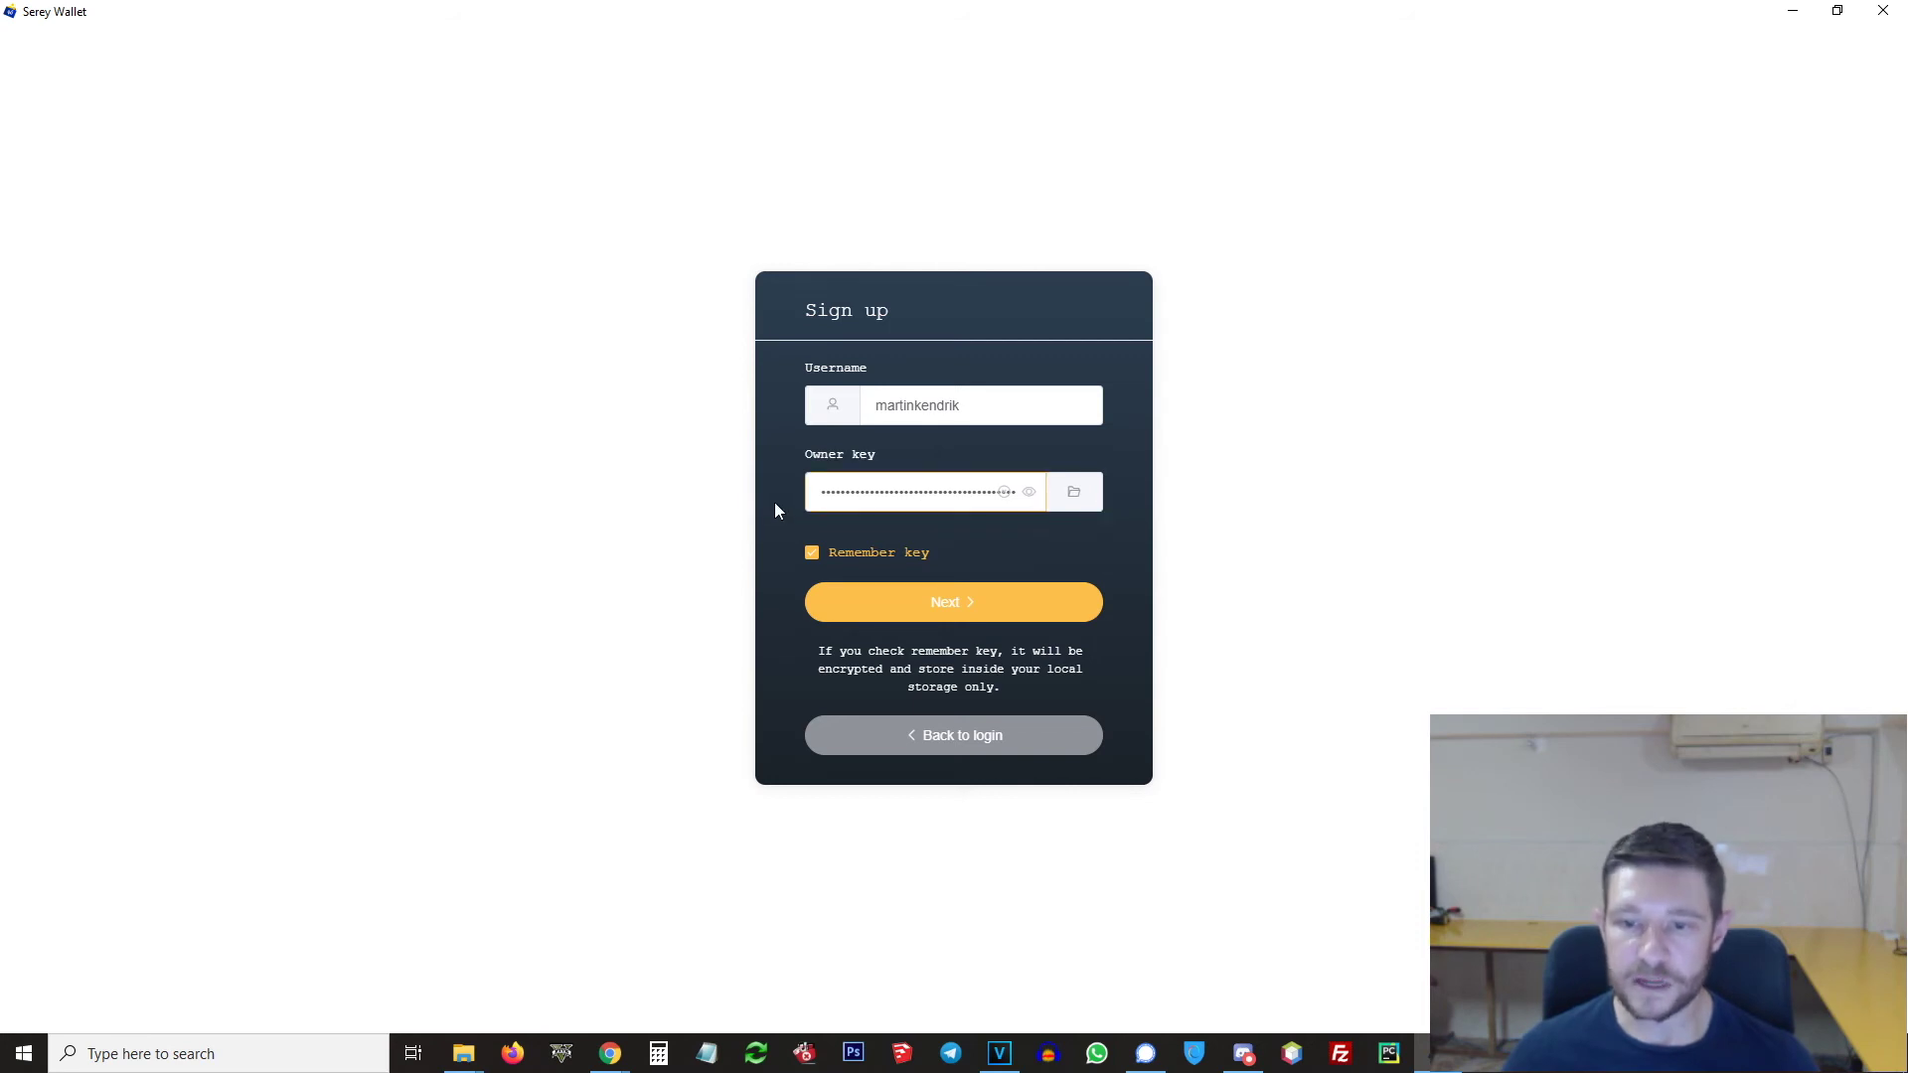
pyautogui.click(974, 604)
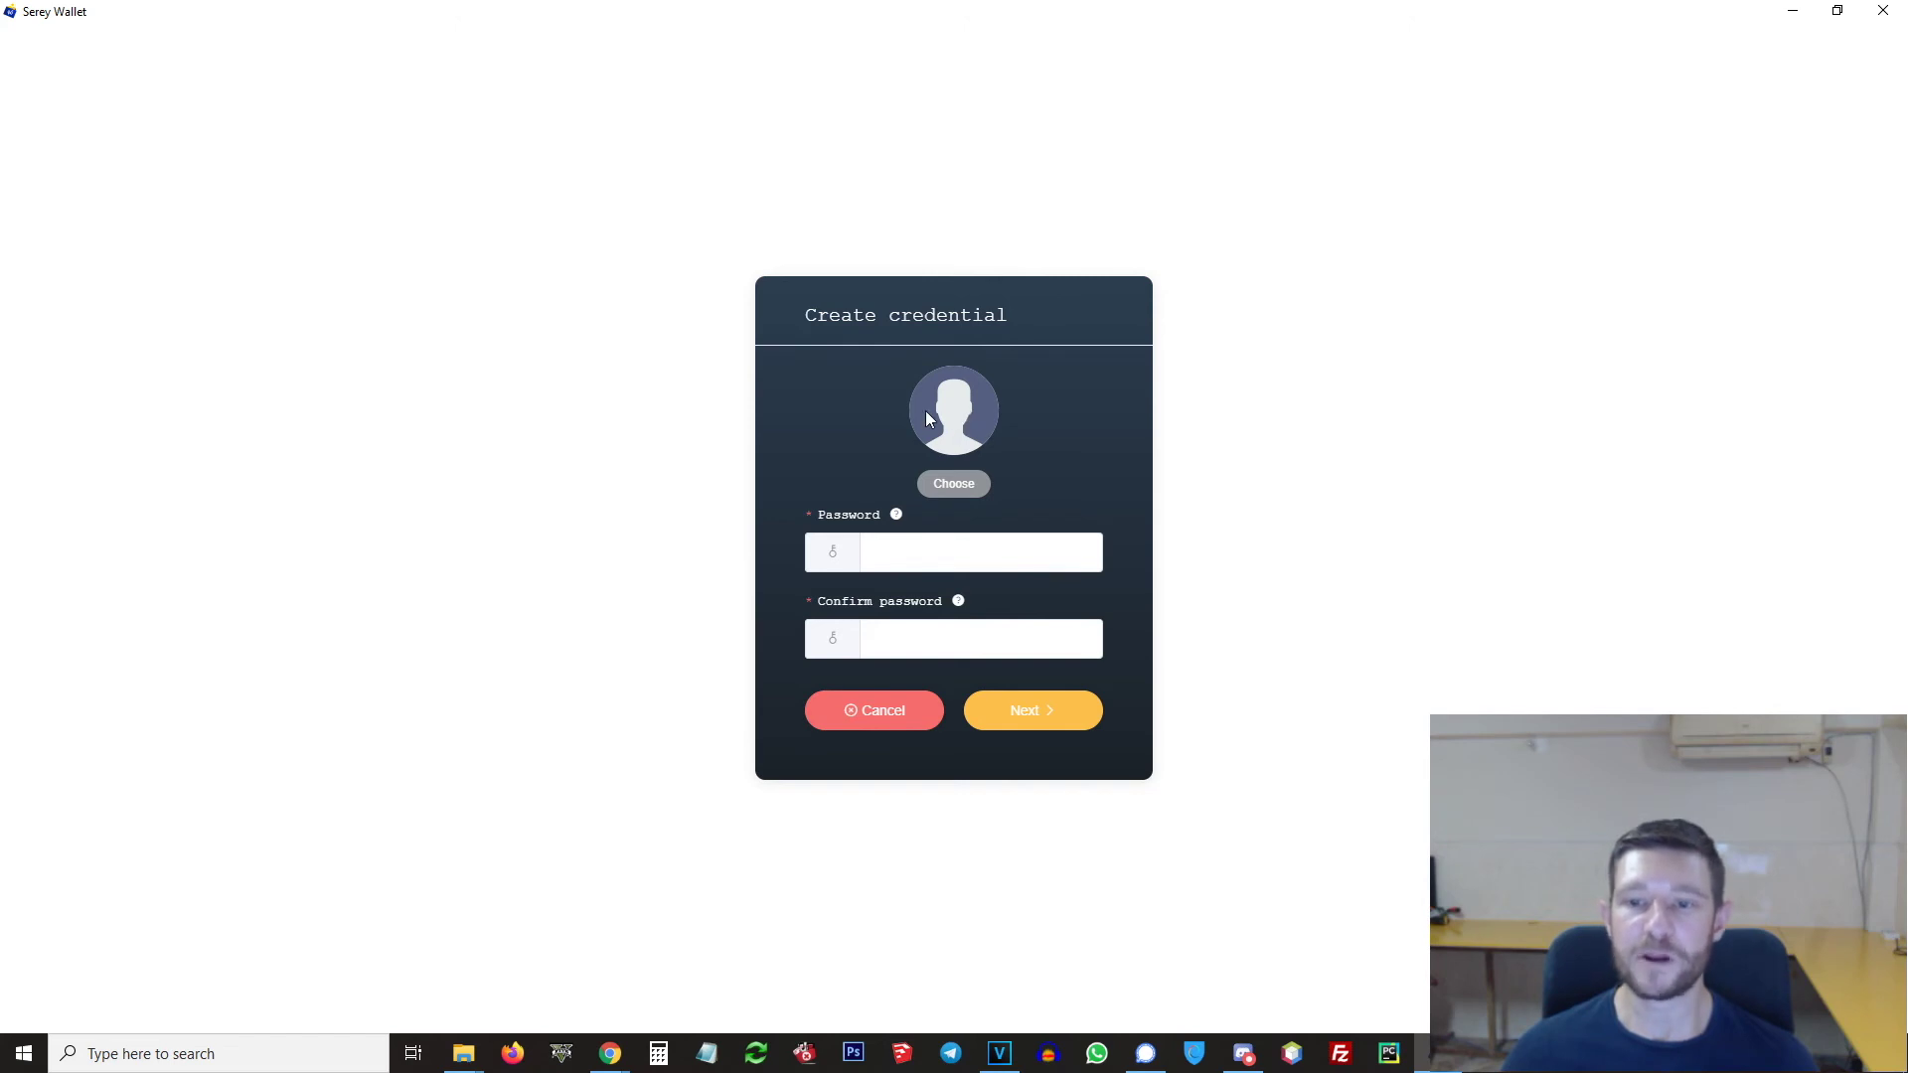
# Step: Enter and confirm the wallet password on the Create credential step, then continue
pyautogui.click(963, 562)
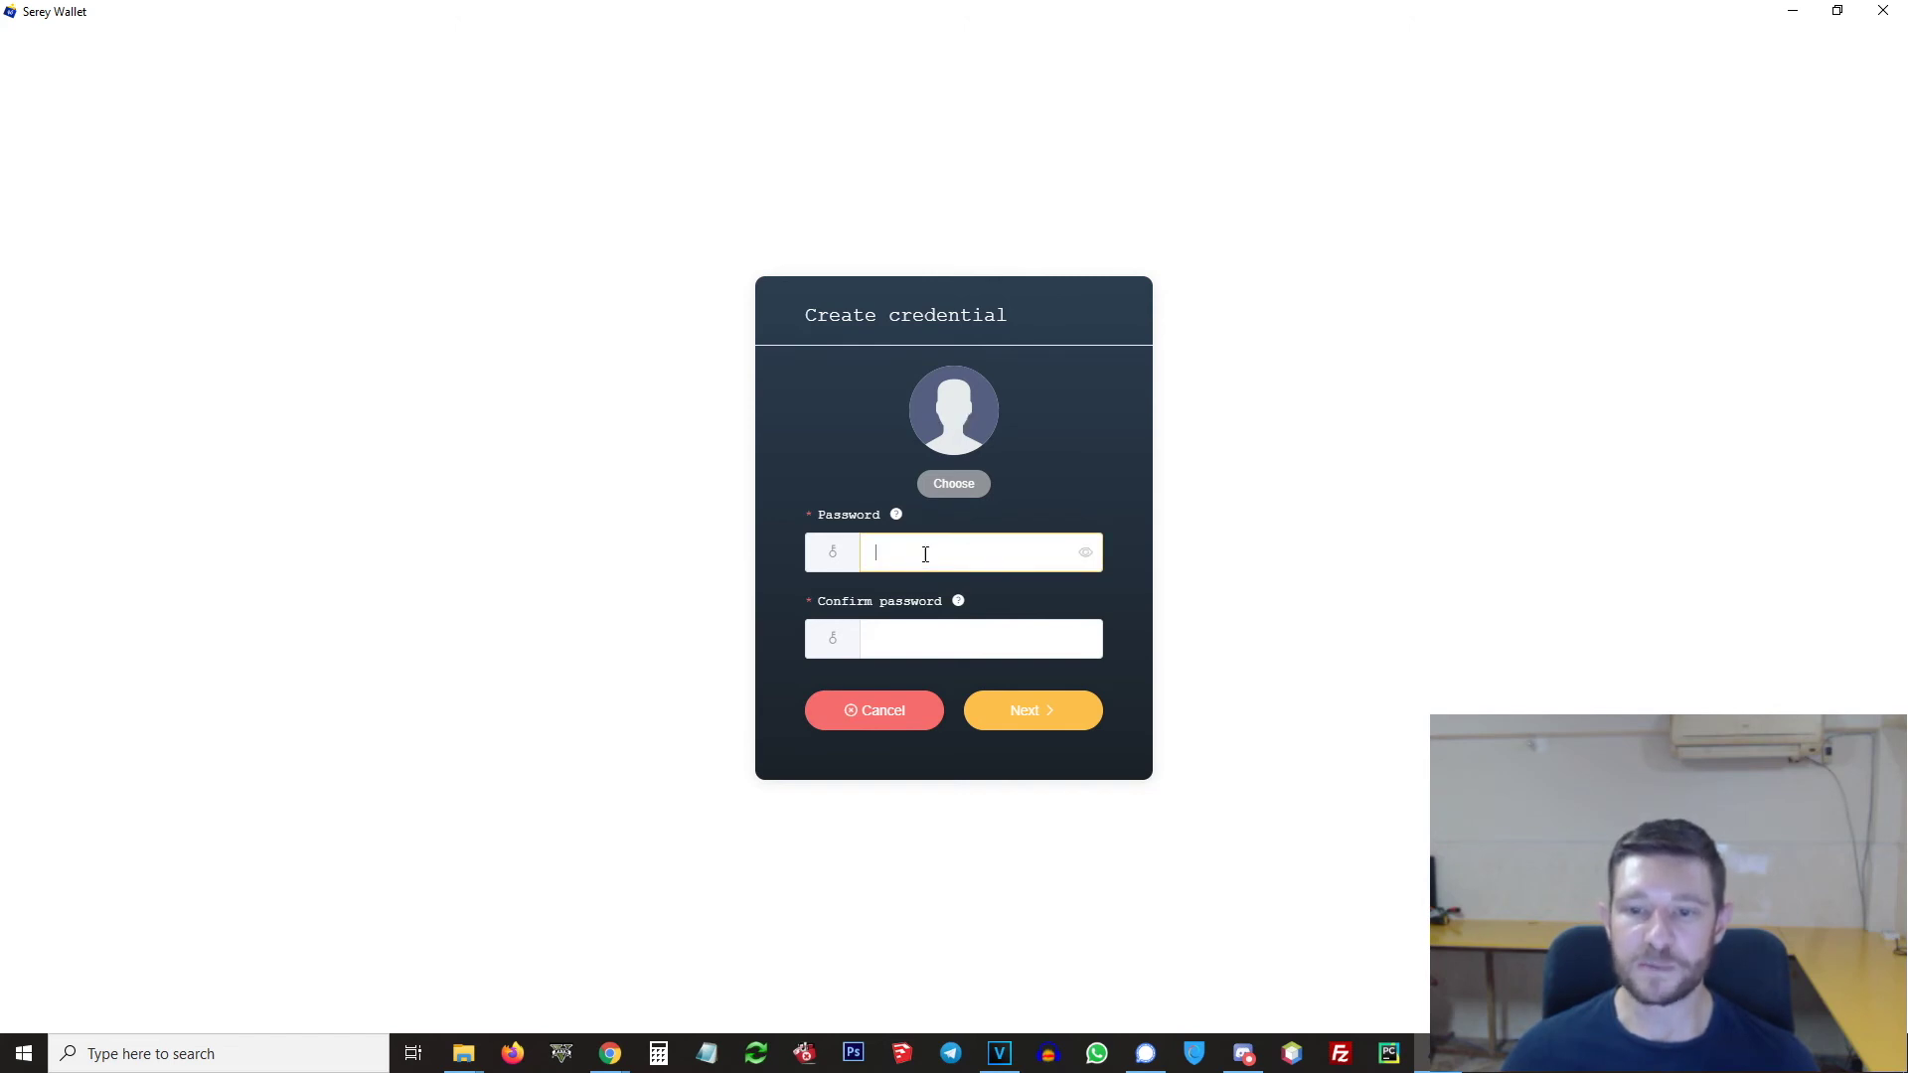
pyautogui.write('aa')
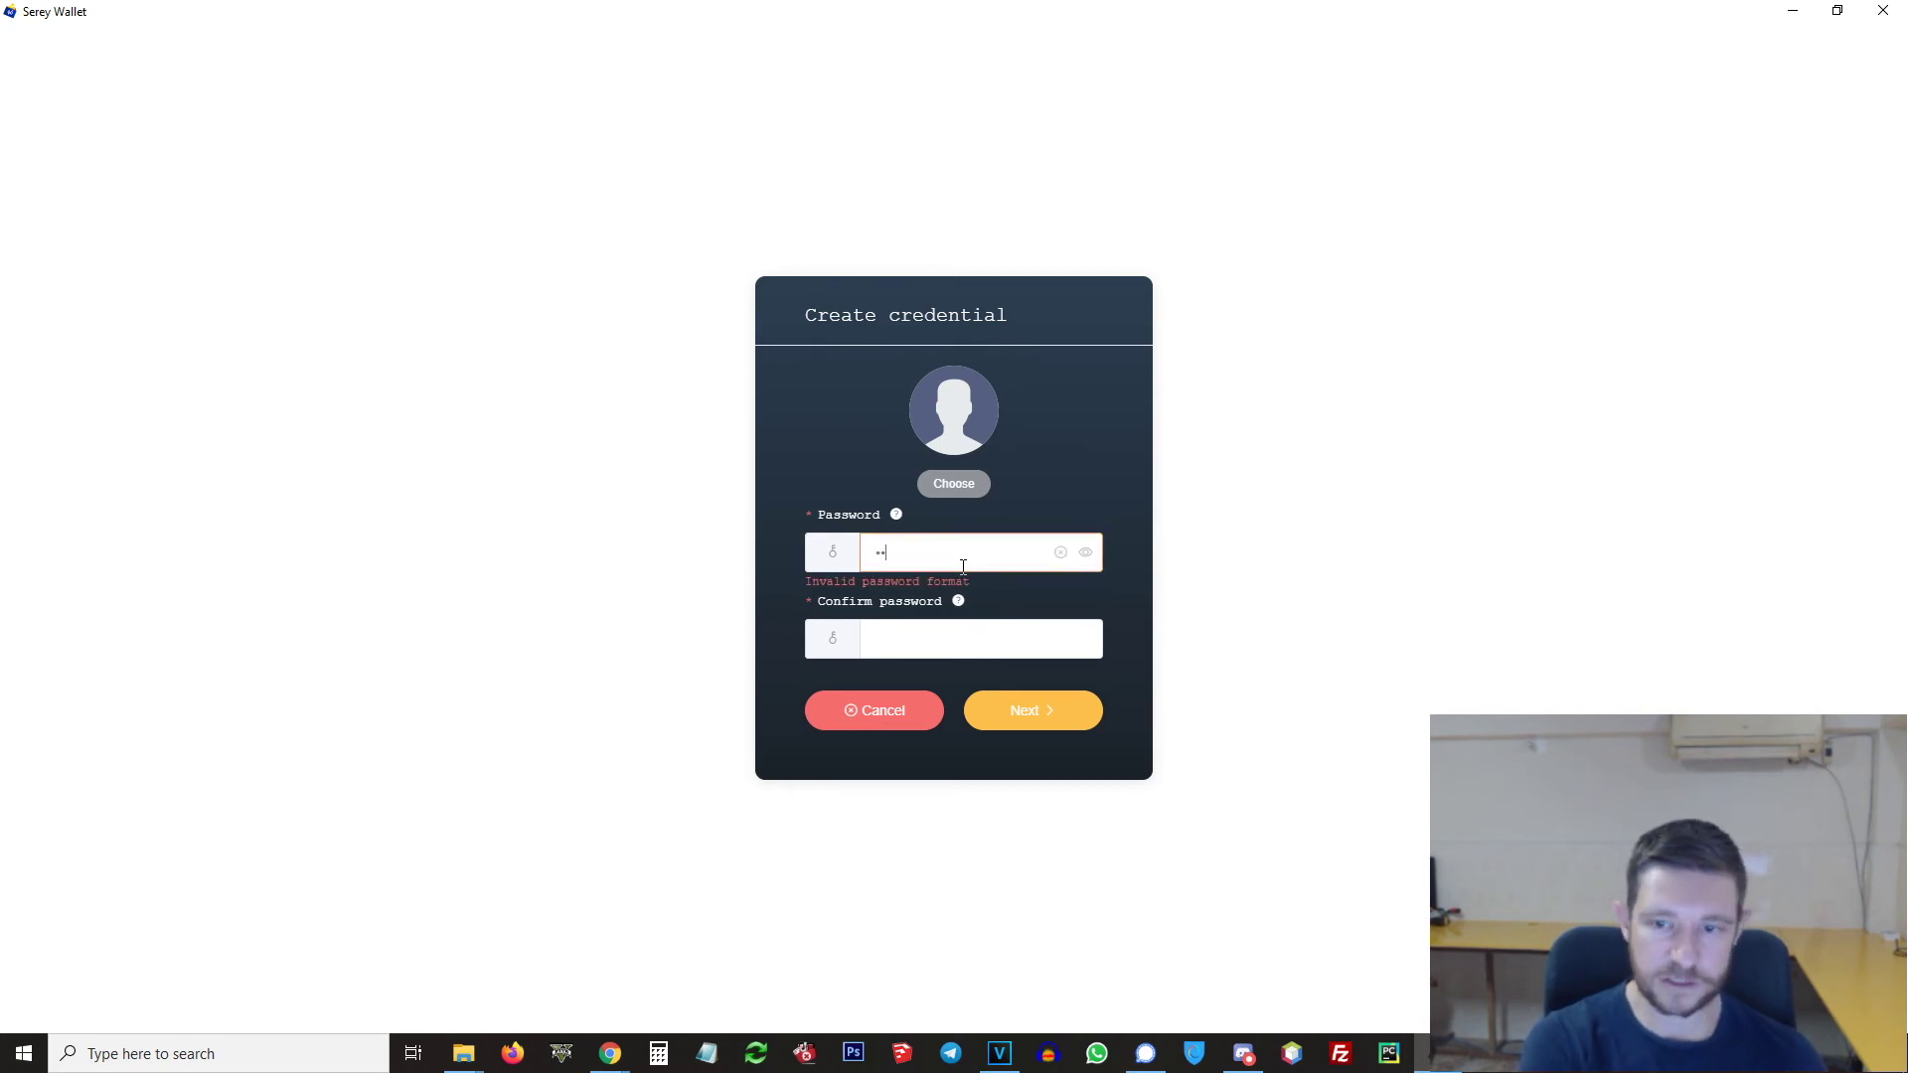
pyautogui.write('aaaaa')
pyautogui.click(916, 638)
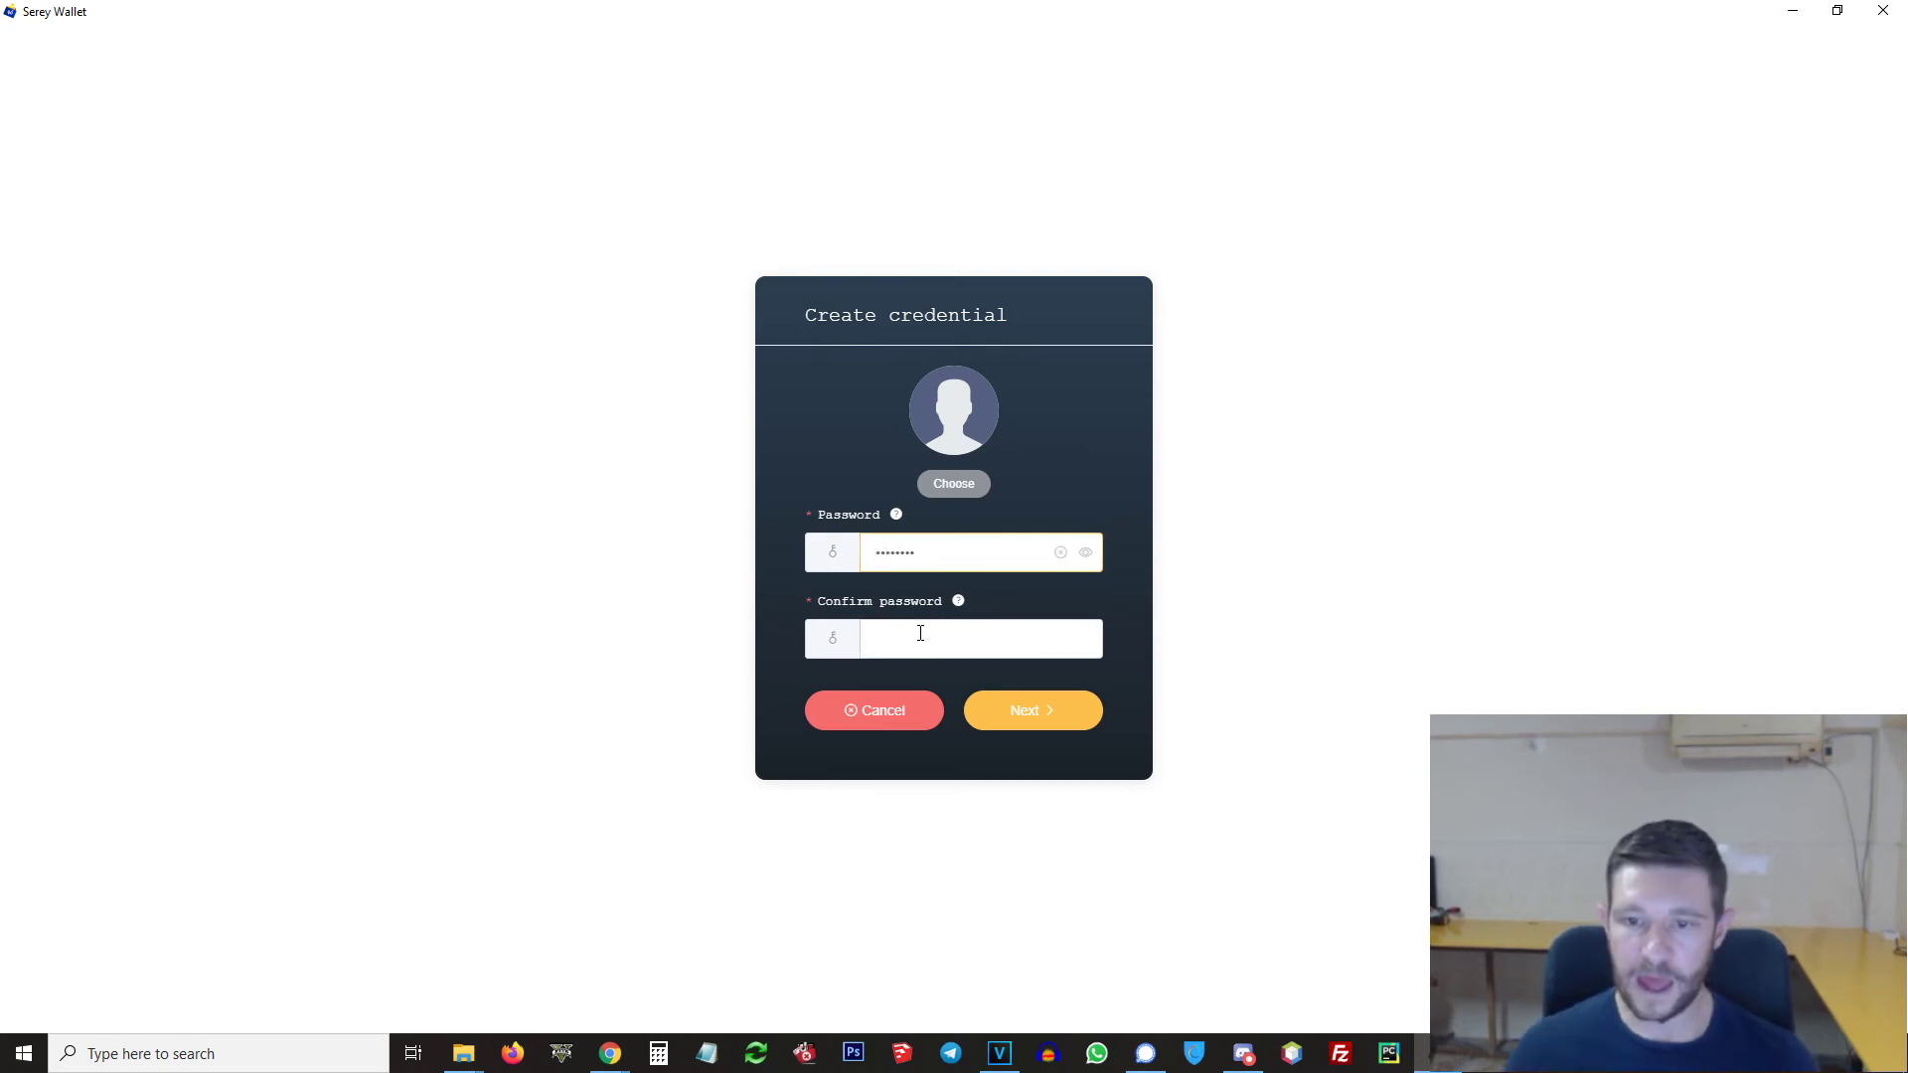
pyautogui.write('aaaaaaaa')
pyautogui.moveTo(958, 600)
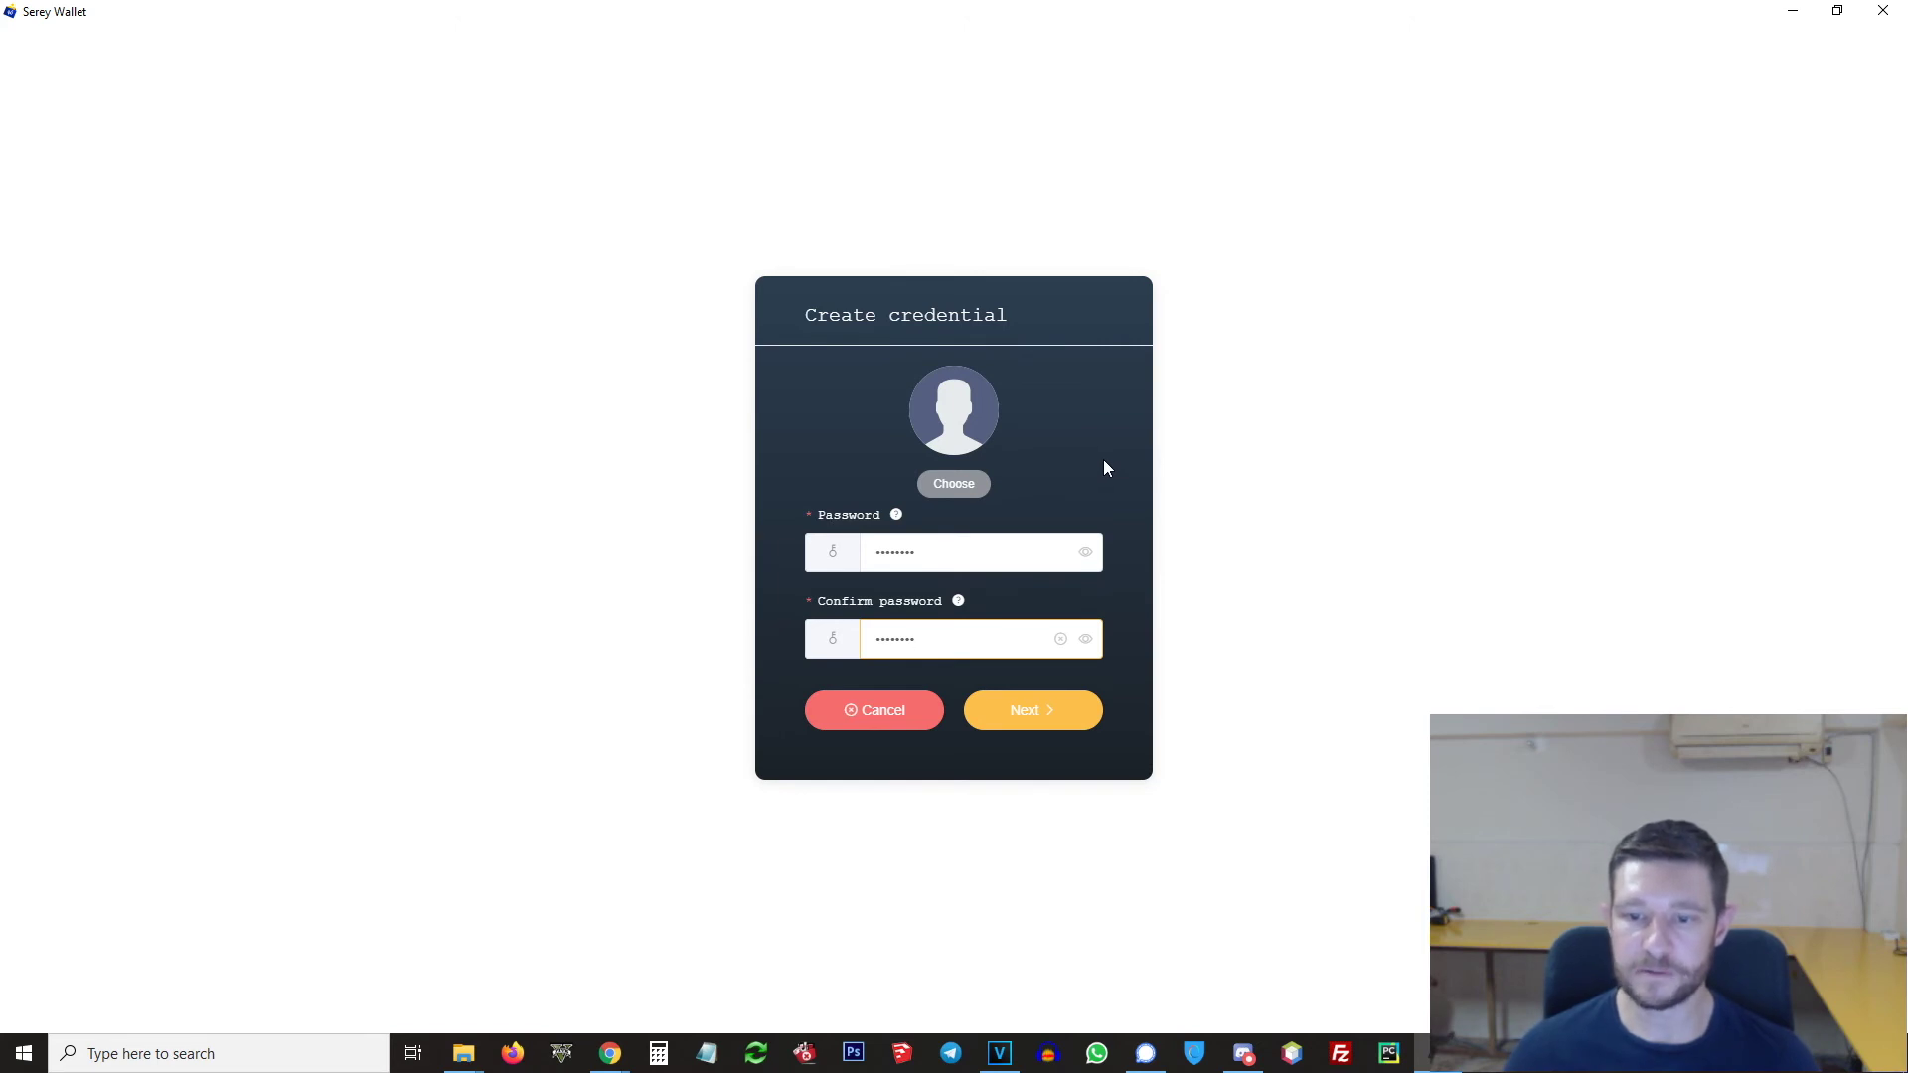
pyautogui.click(1045, 714)
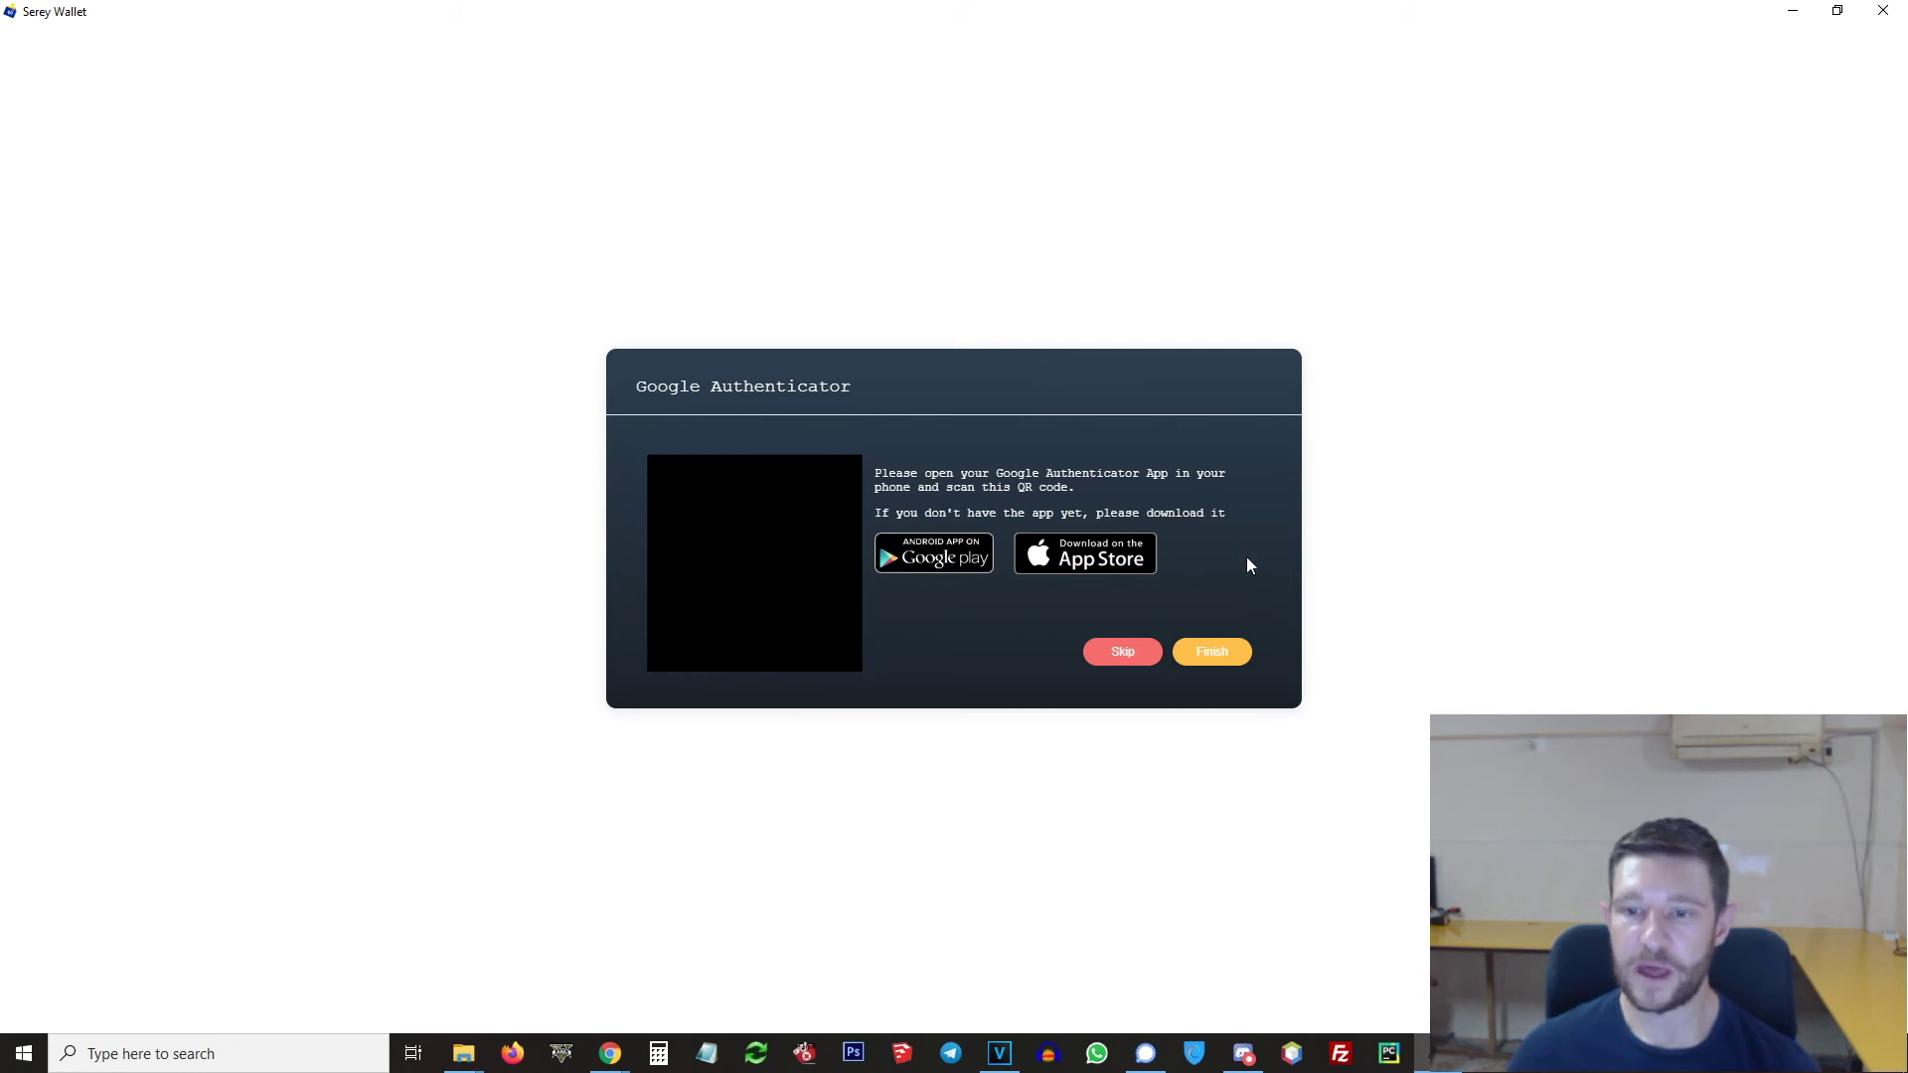
# Step: Confirm the Google Authenticator setup once the QR code has been scanned
pyautogui.click(1219, 654)
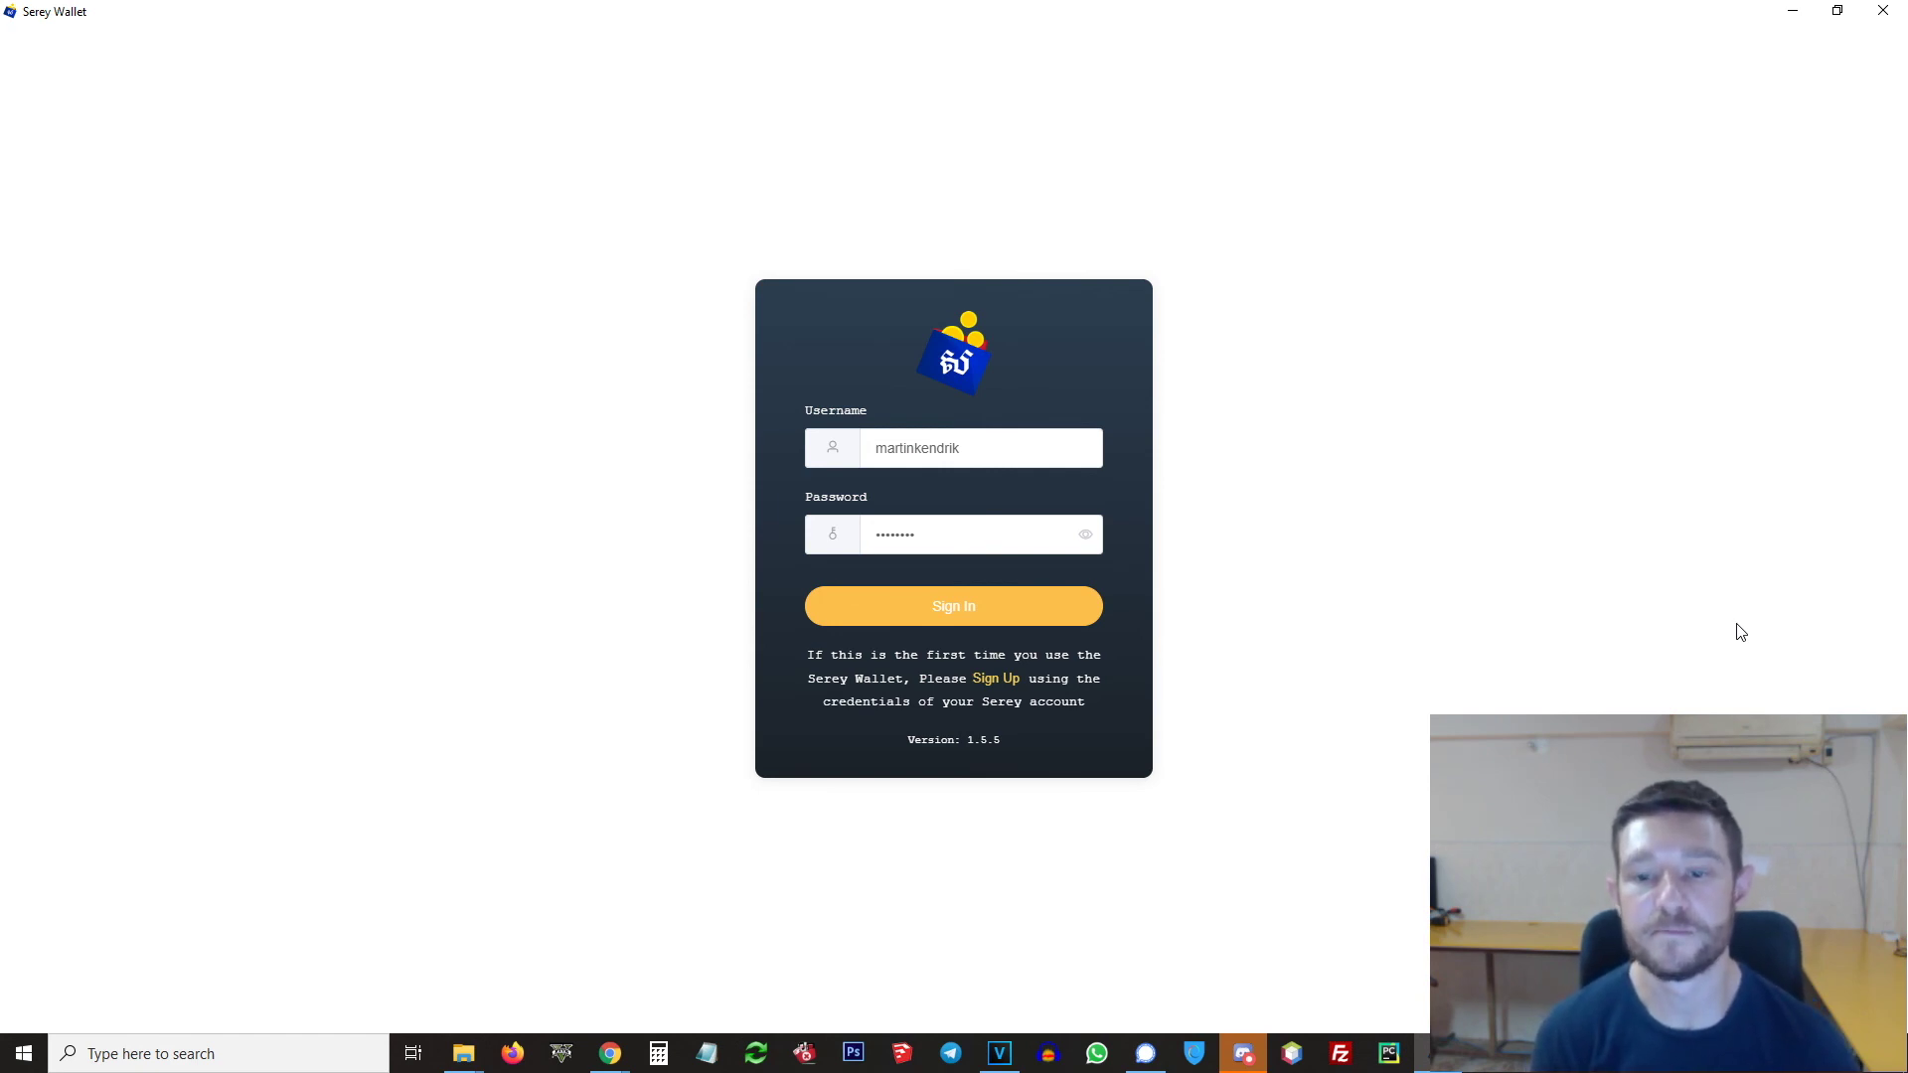
# Step: Sign in and verify with the pasted Google Auth Code to reach the dashboard
pyautogui.click(972, 621)
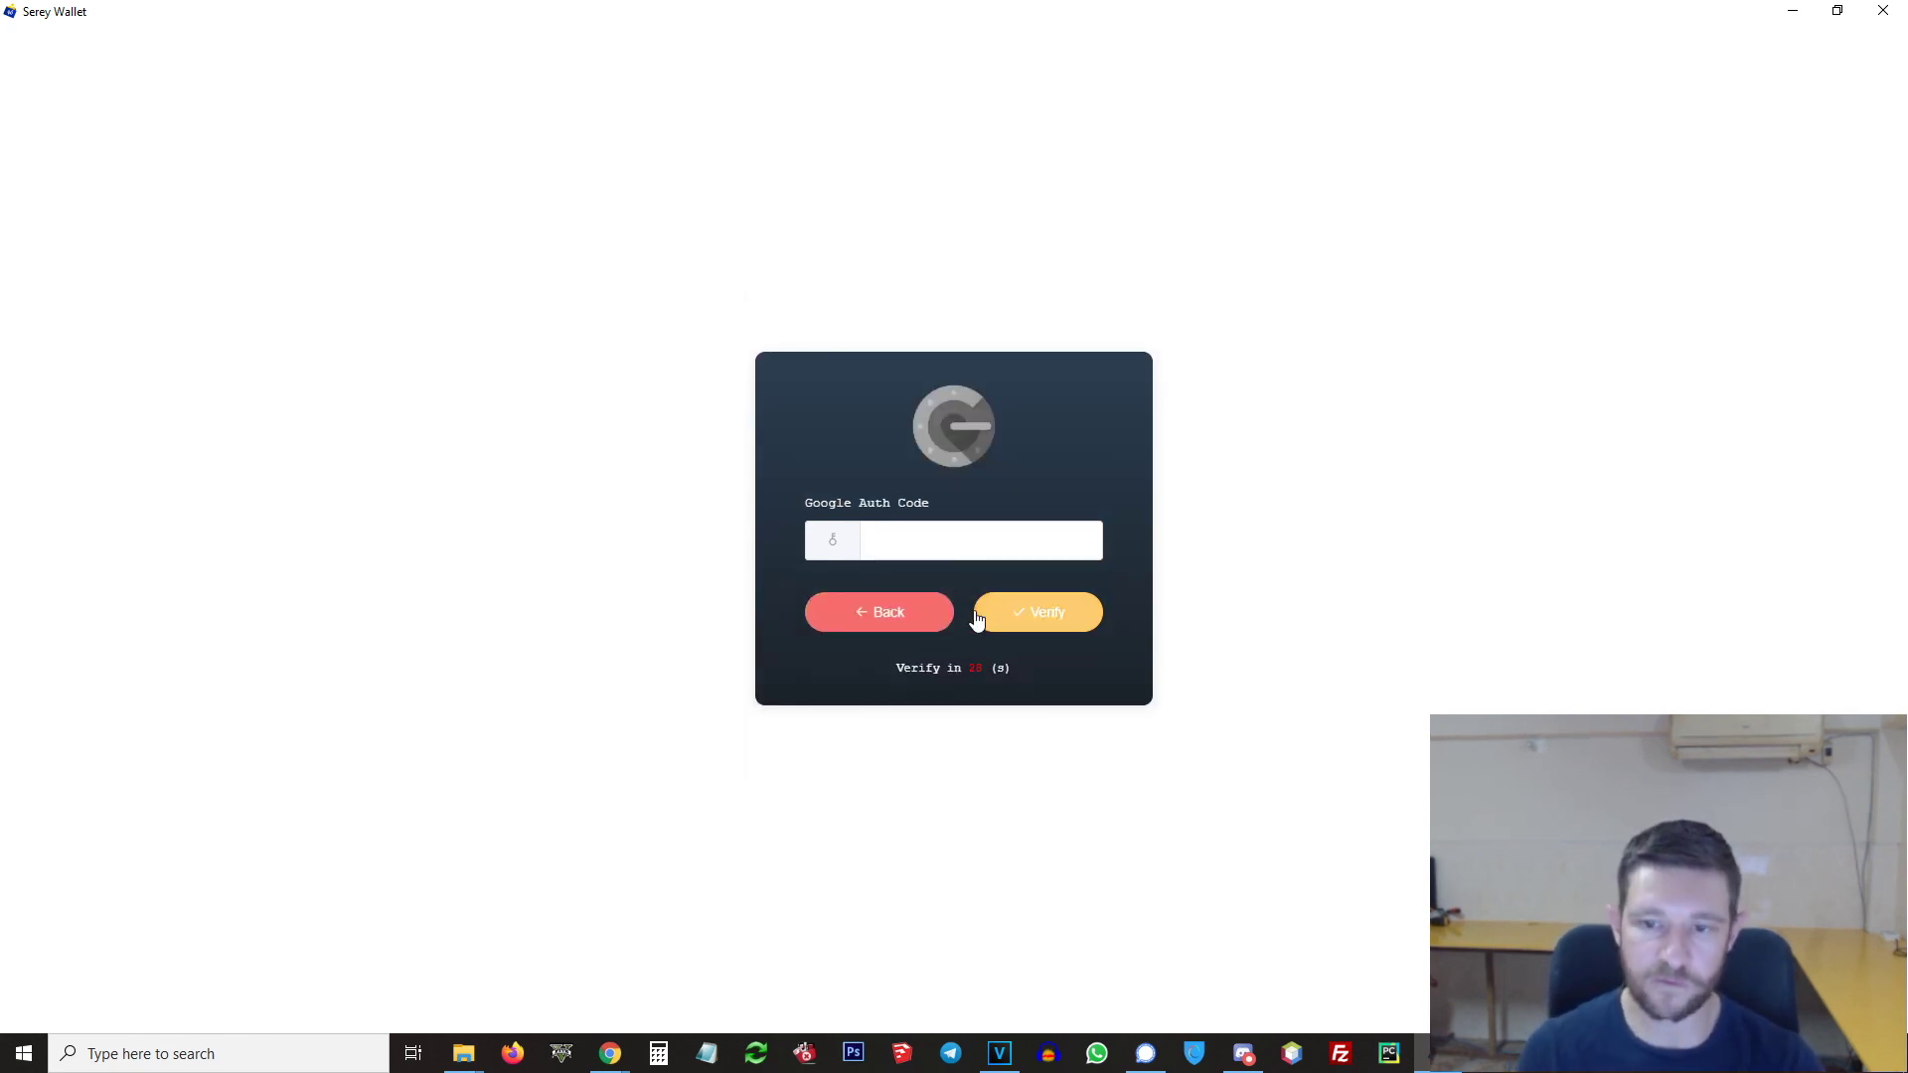
pyautogui.click(979, 547)
pyautogui.hotkey('ctrl', 'v')
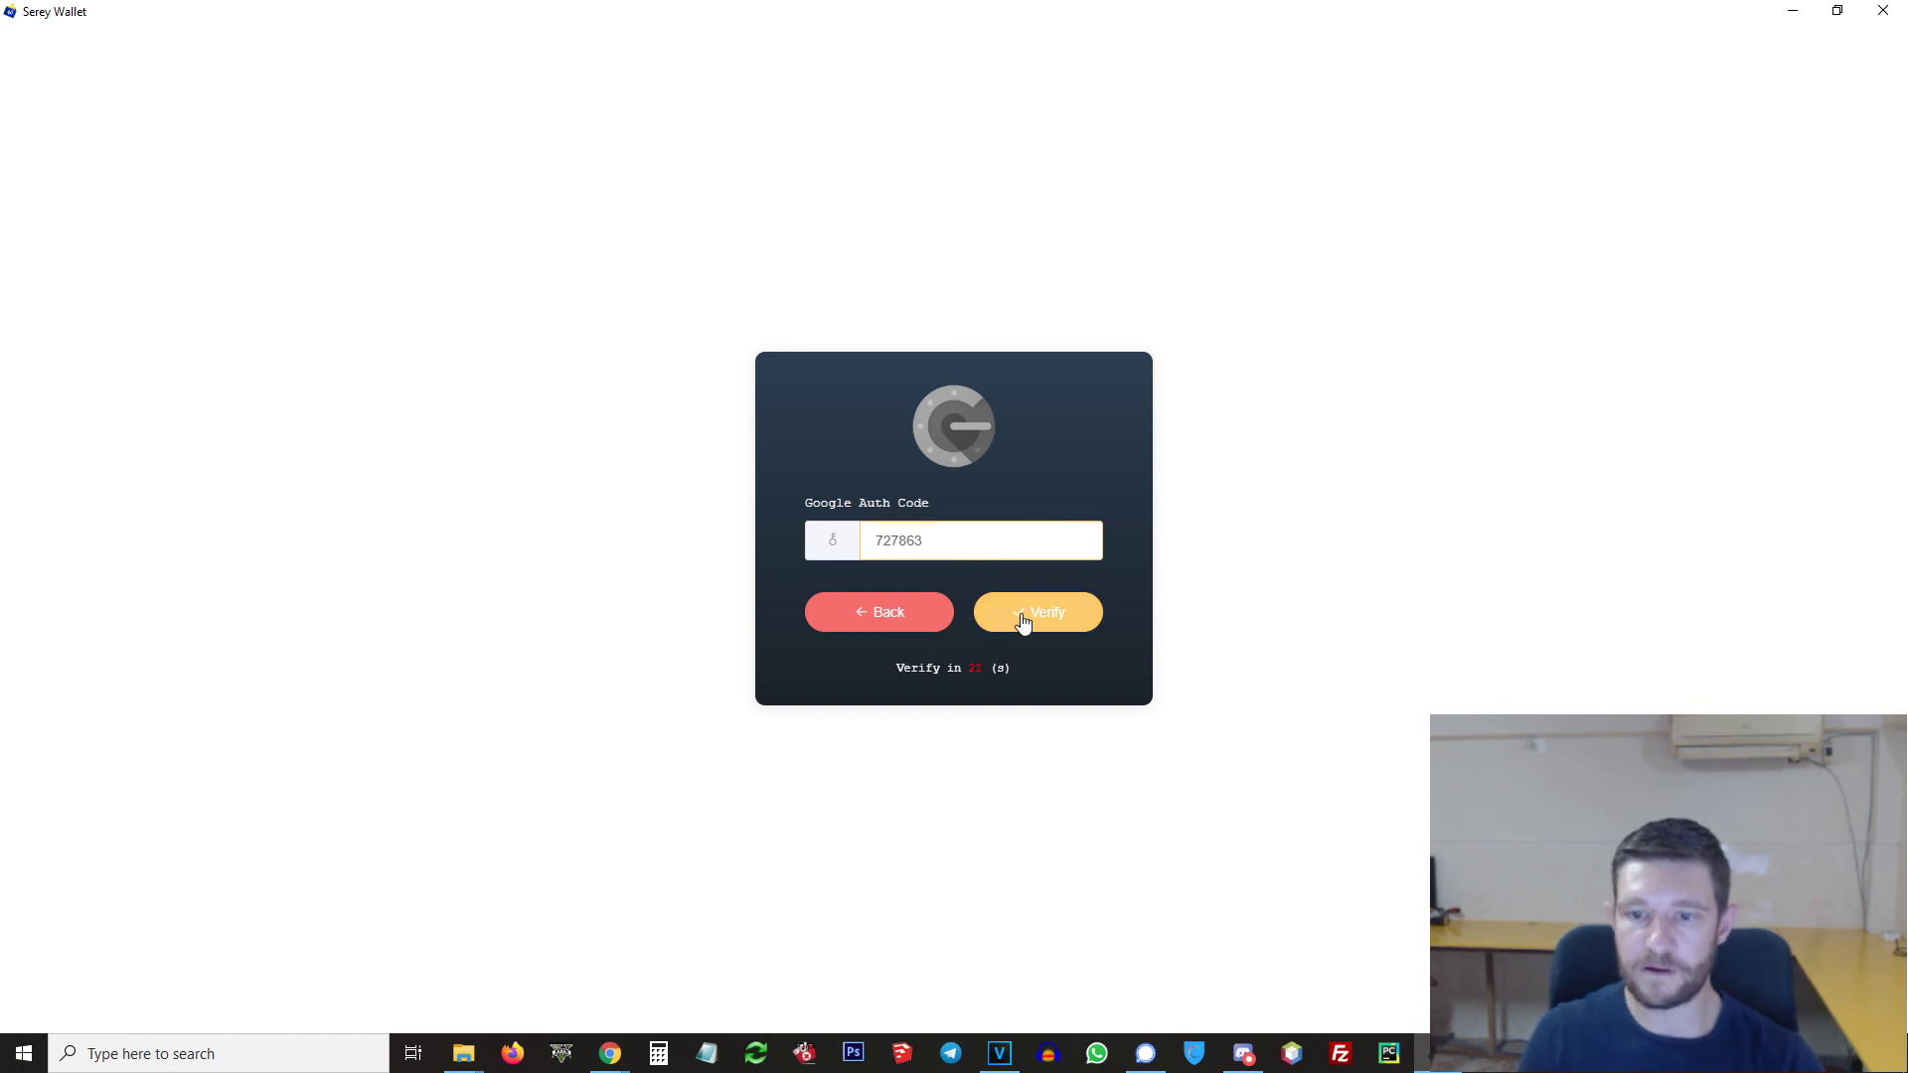
pyautogui.click(1024, 618)
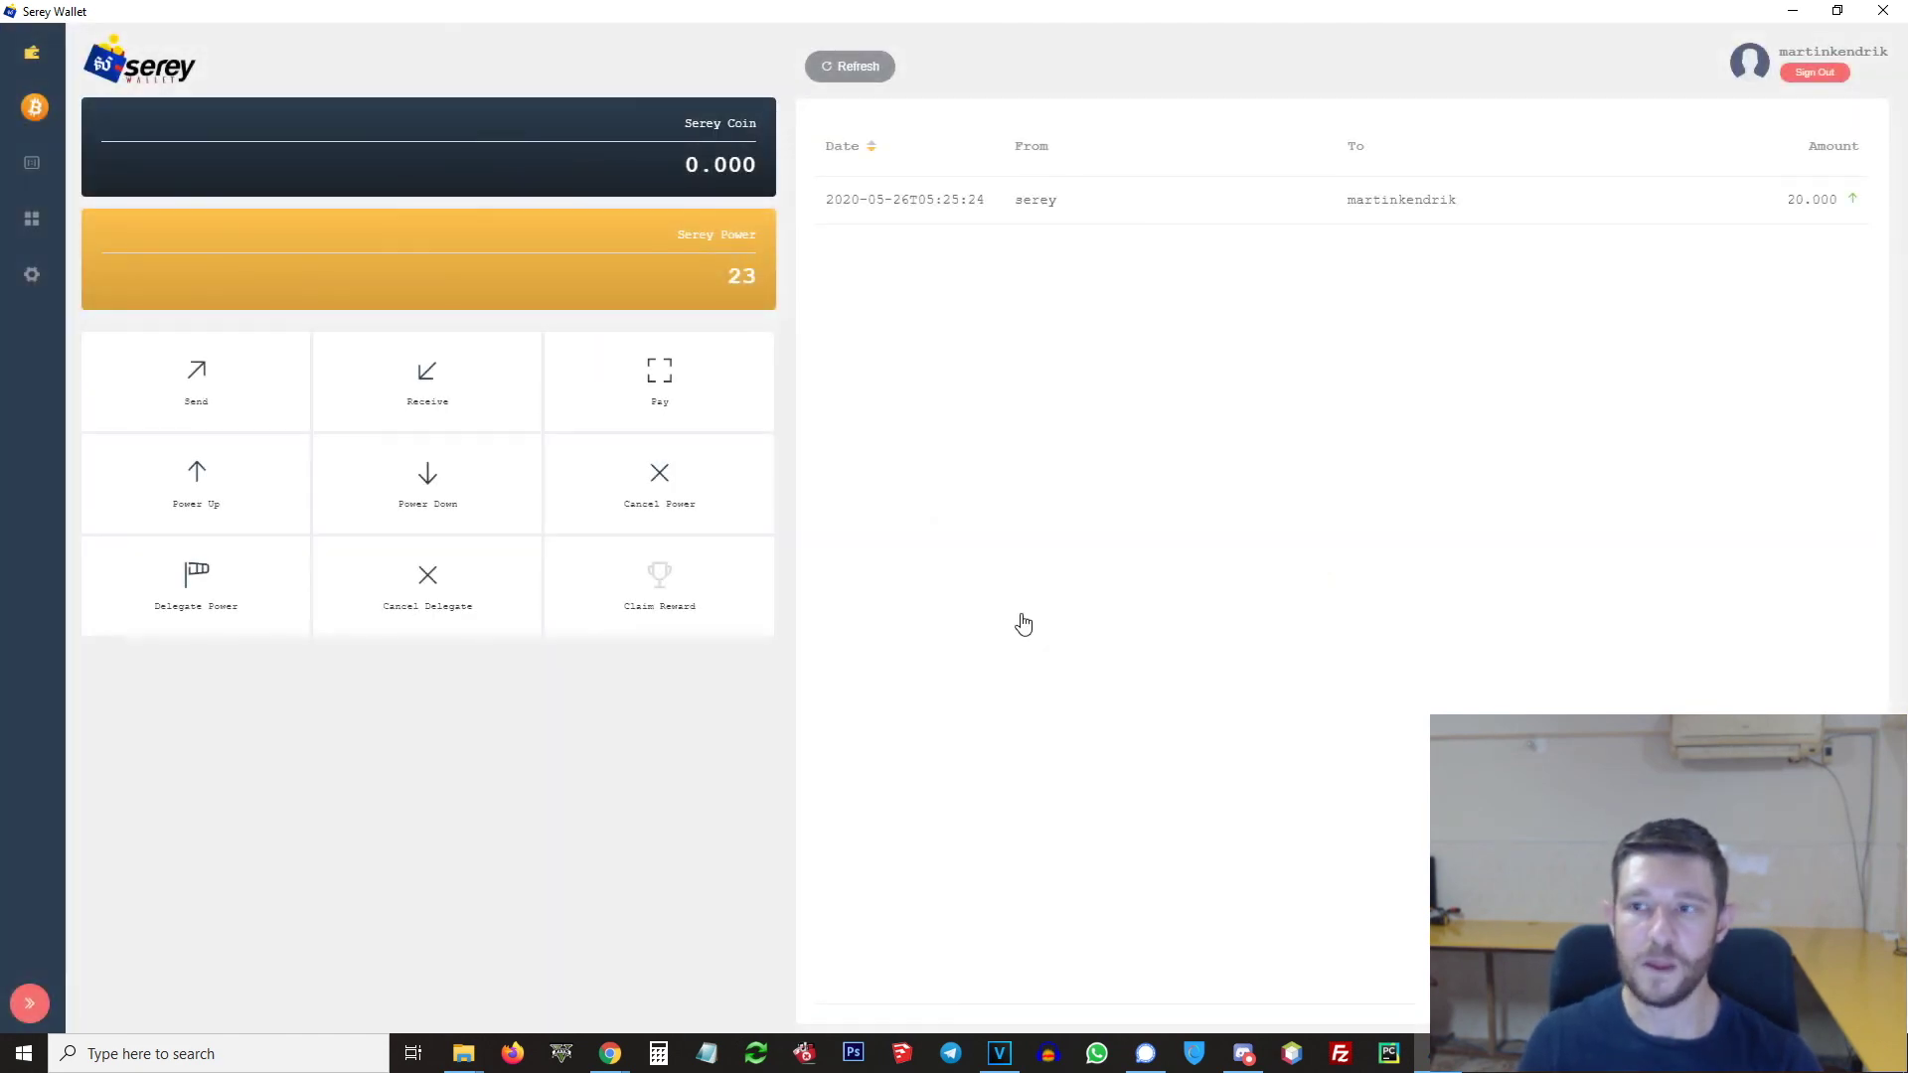